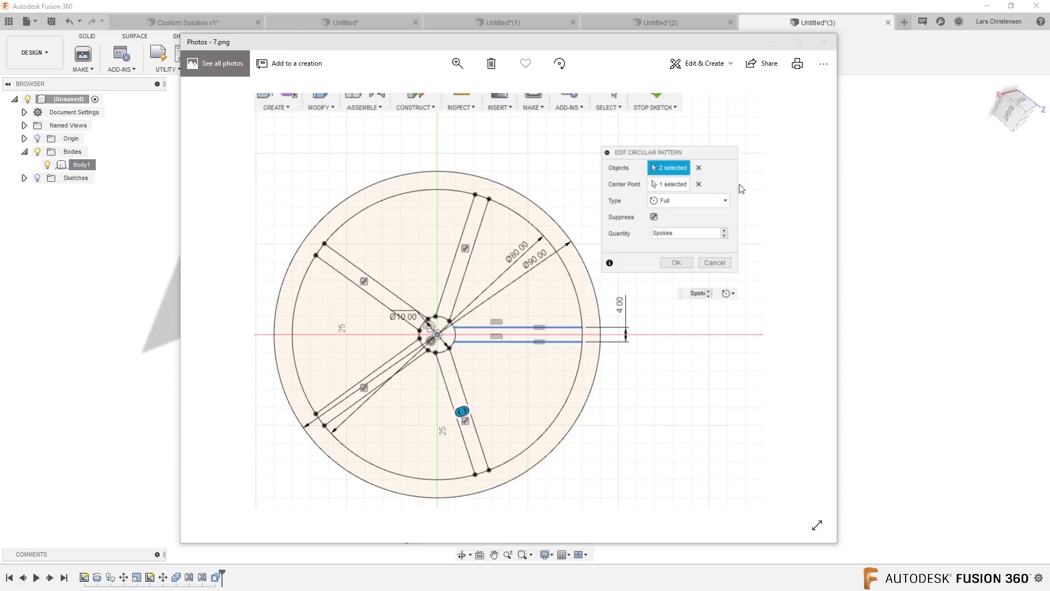
Step: Close the reference image, create a new design and start a sketch on the right-side origin plane
left_click(824, 42)
left_click(904, 22)
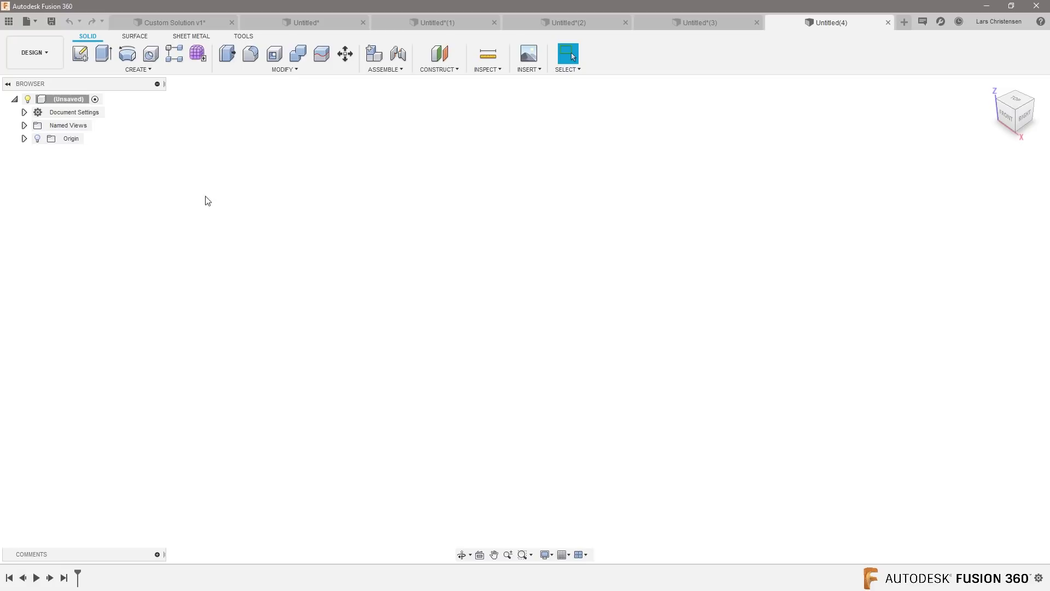
left_click(80, 53)
left_click(530, 270)
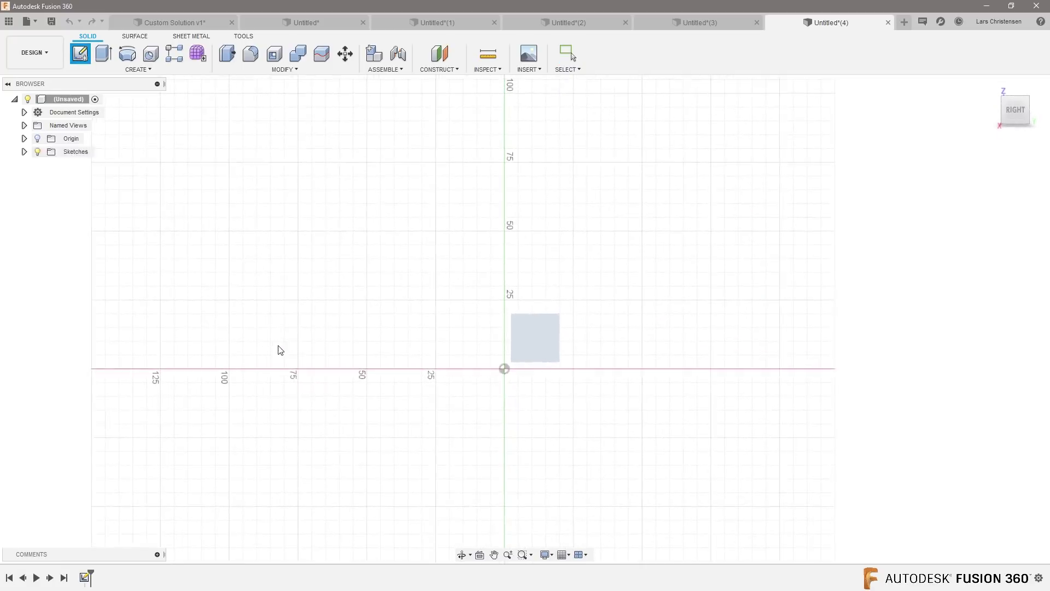
Step: Sketch a 250 mm diameter circle centred on the origin
key("c")
left_click(504, 369)
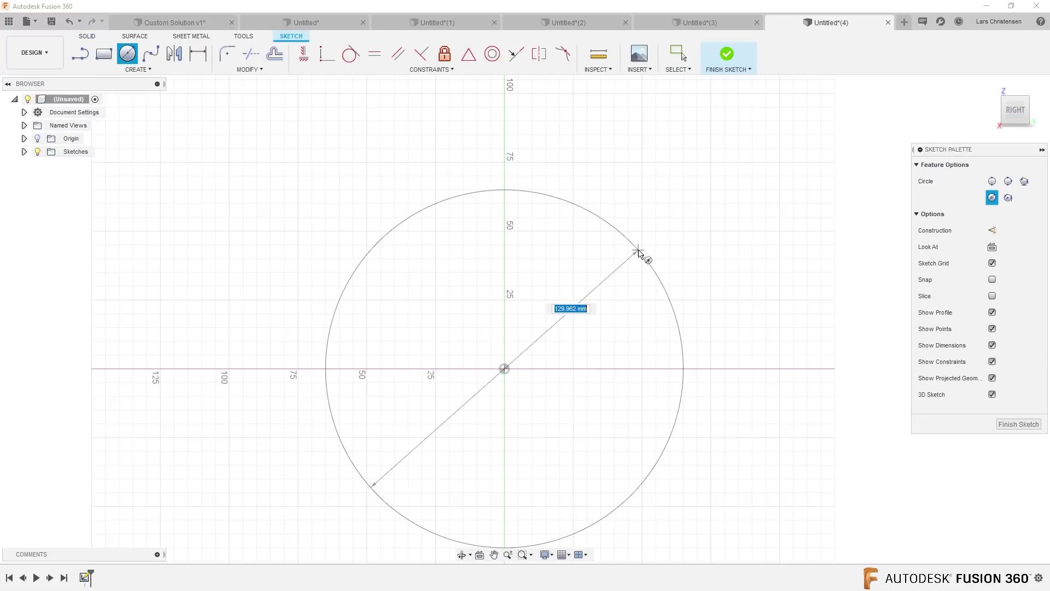
type("250")
key("Return")
key("Escape")
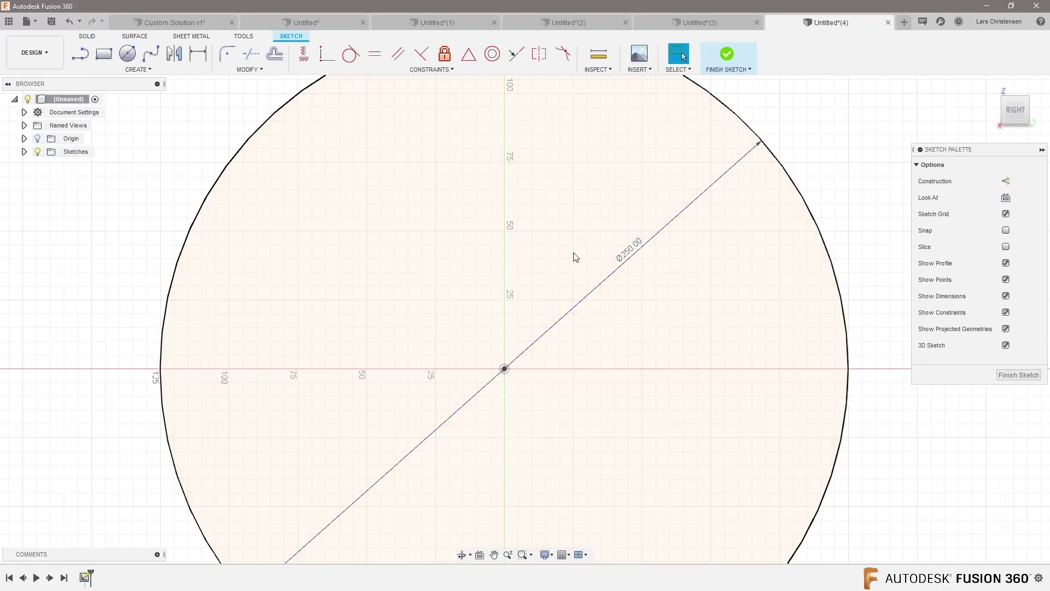
scroll(330, 215, "down", 3)
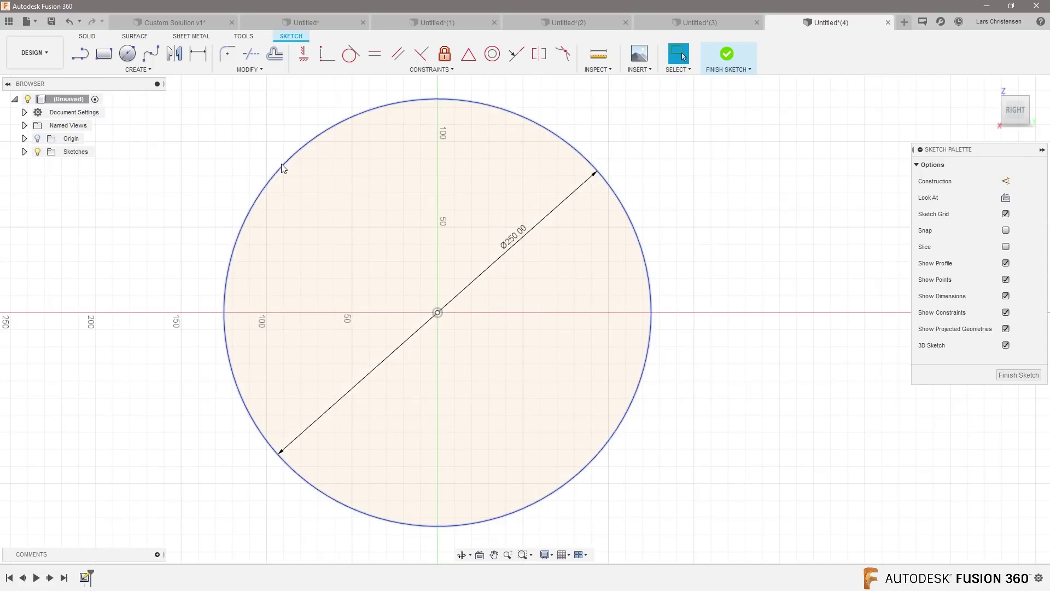
Step: Offset the 250 mm circle inward by 15 mm to form the wheel's rim
key("o")
left_click(322, 130)
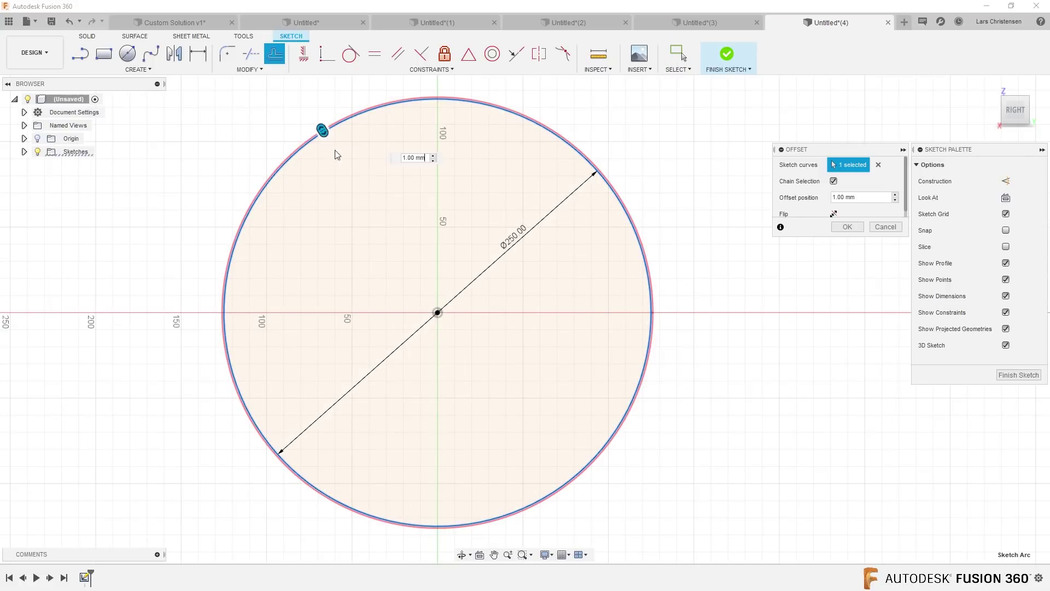
left_click_drag(323, 130, 336, 153)
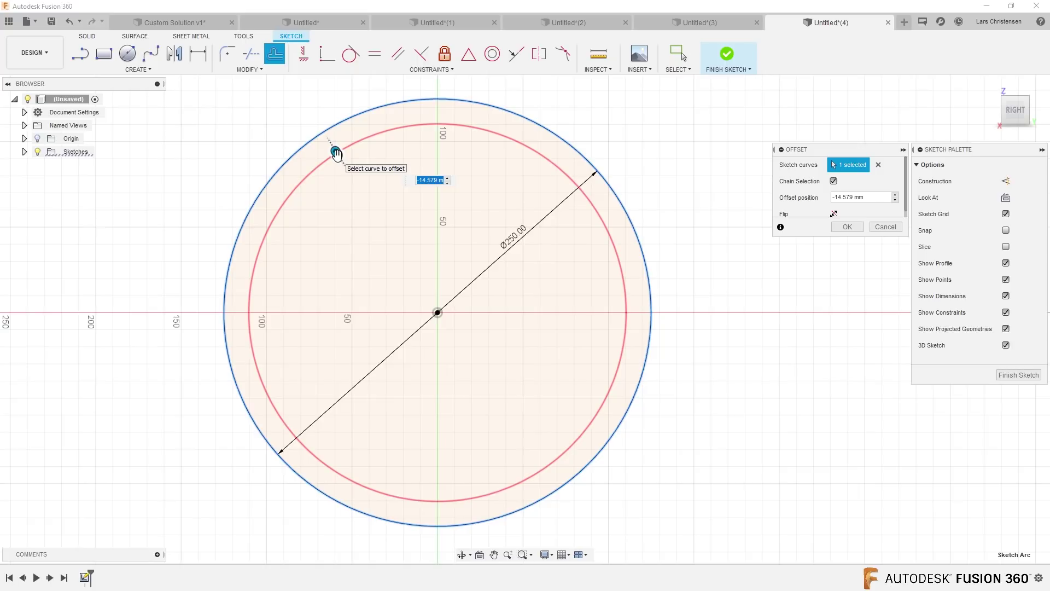
type("-15")
key("Return")
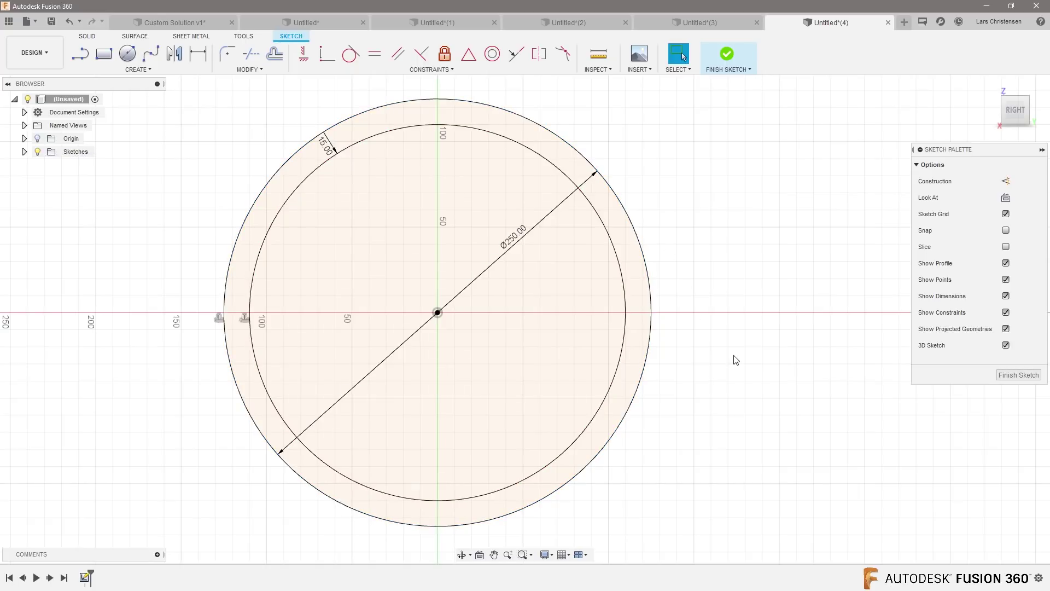
Step: Sketch a 50 mm diameter hub circle centred on the origin
key("c")
left_click(438, 312)
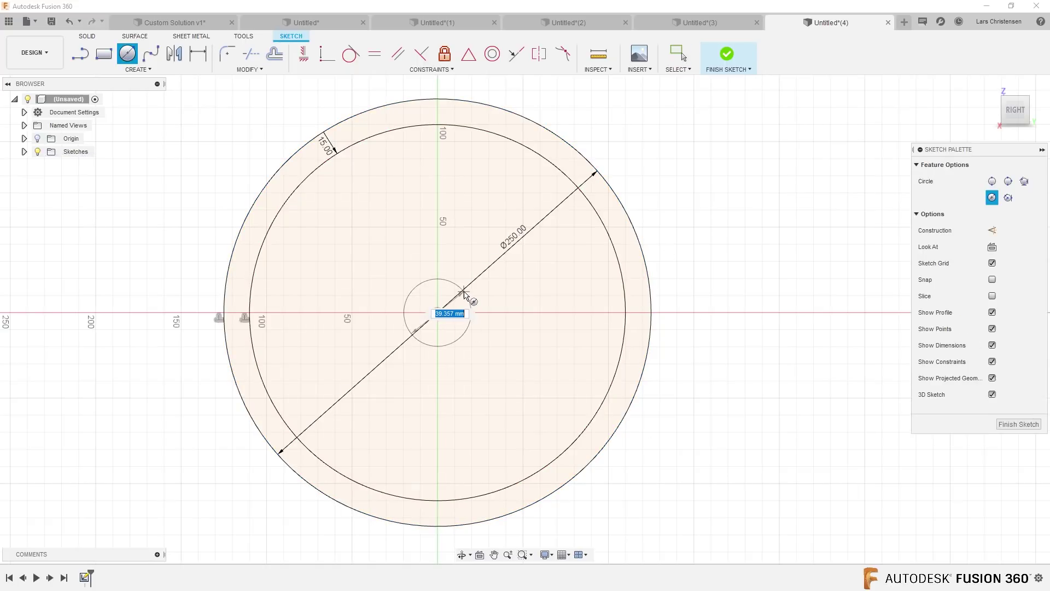
type("50")
key("Return")
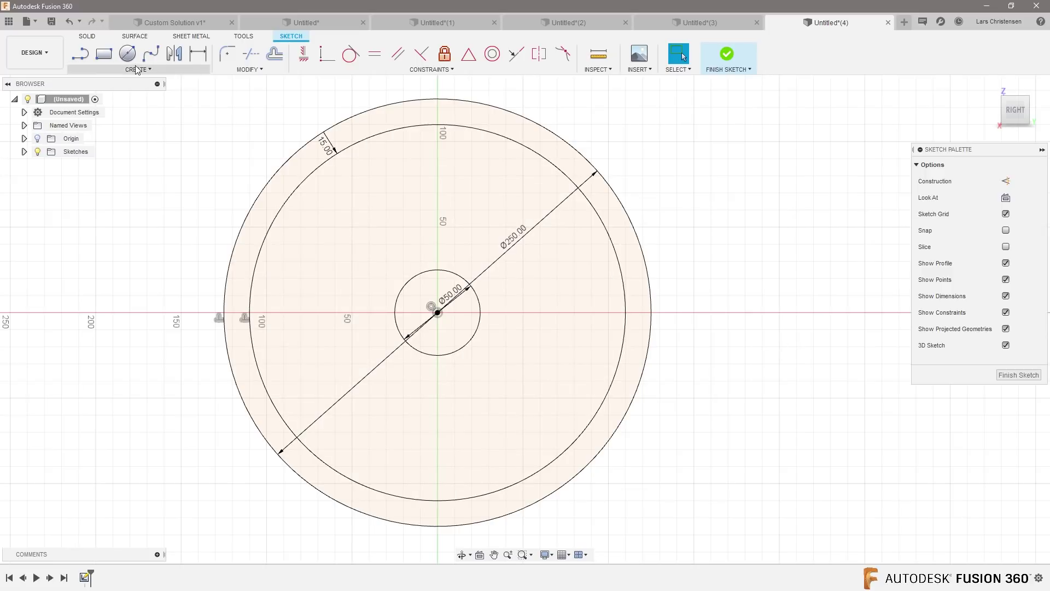
Step: Sketch a horizontal rectangle about 33 mm high outside the rim, to the right of the circles
left_click(103, 54)
left_click(681, 244)
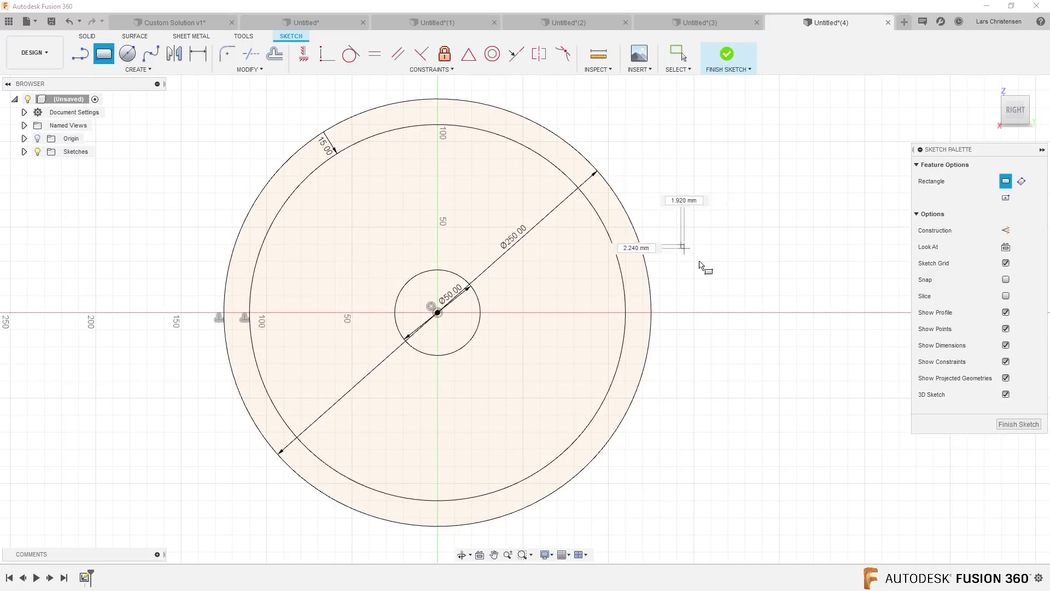
left_click(884, 302)
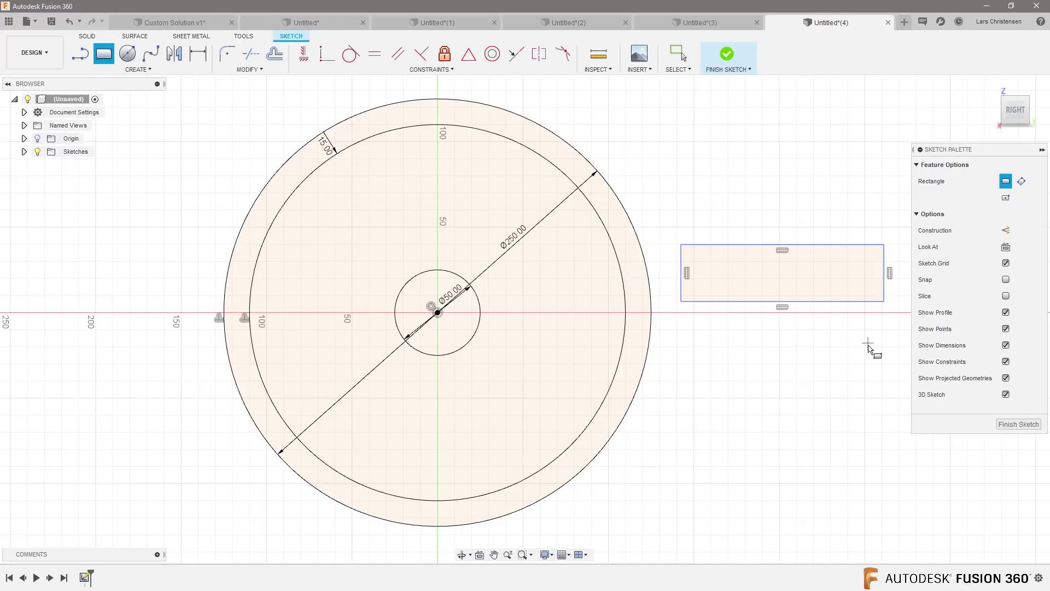
Step: Apply a Midpoint constraint between the rectangle's left edge and the origin point
left_click(468, 53)
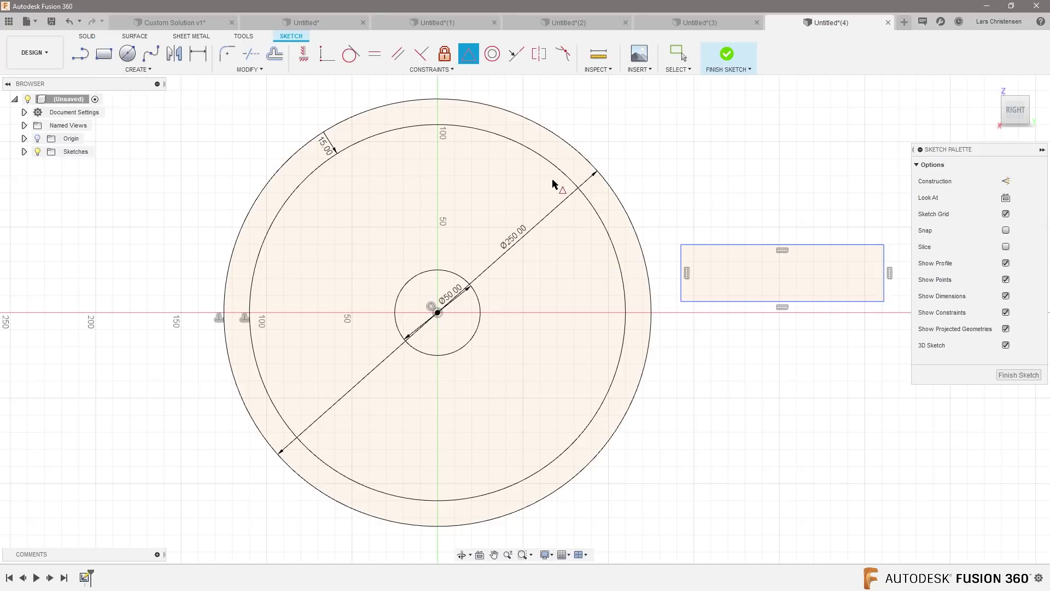
left_click(681, 273)
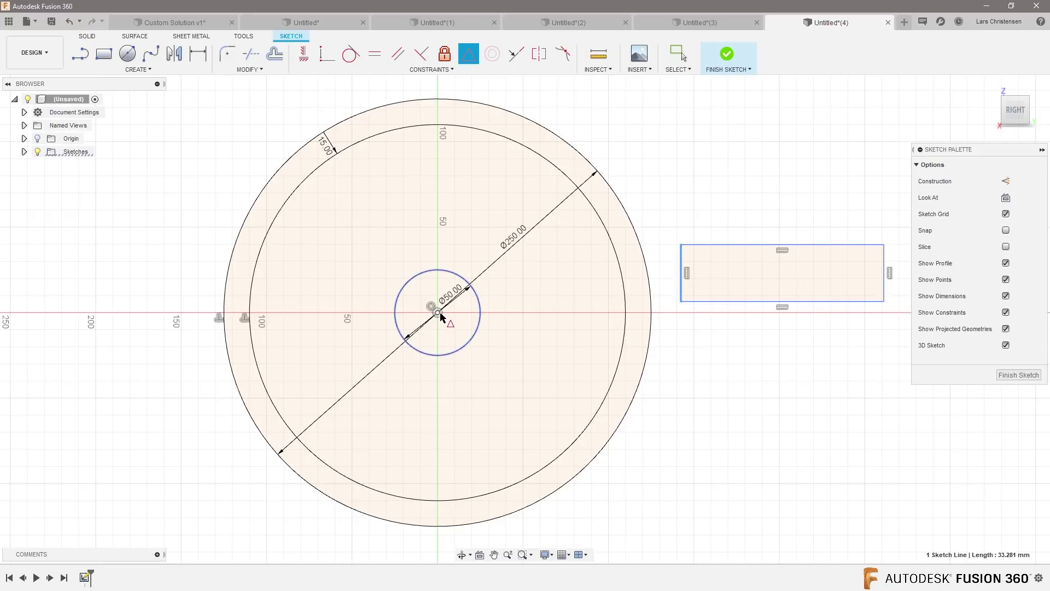
left_click(437, 313)
Step: Make the rectangle's right edge tangent to the inner rim circle
scroll(731, 363, "up", 4)
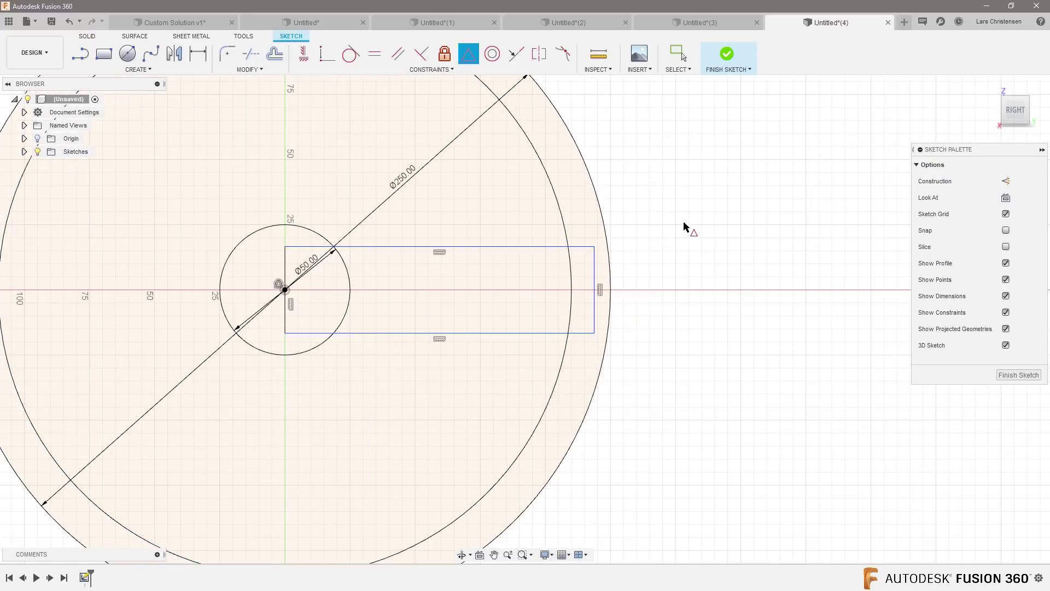
left_click(350, 57)
left_click(595, 309)
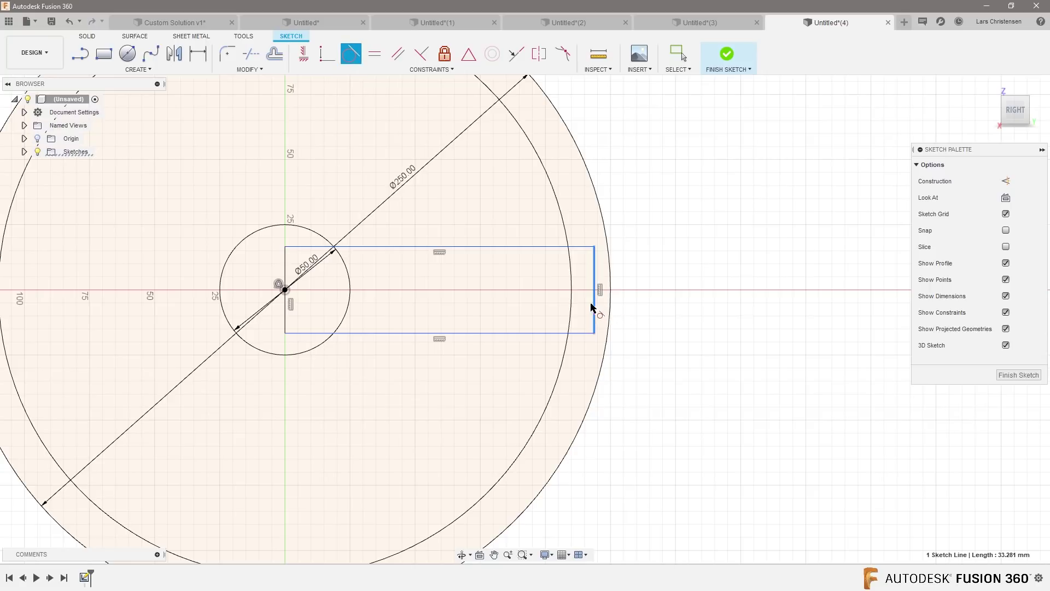
left_click(572, 305)
Step: Dimension the rectangle's right edge to give the spoke a width of 25 mm
key("d")
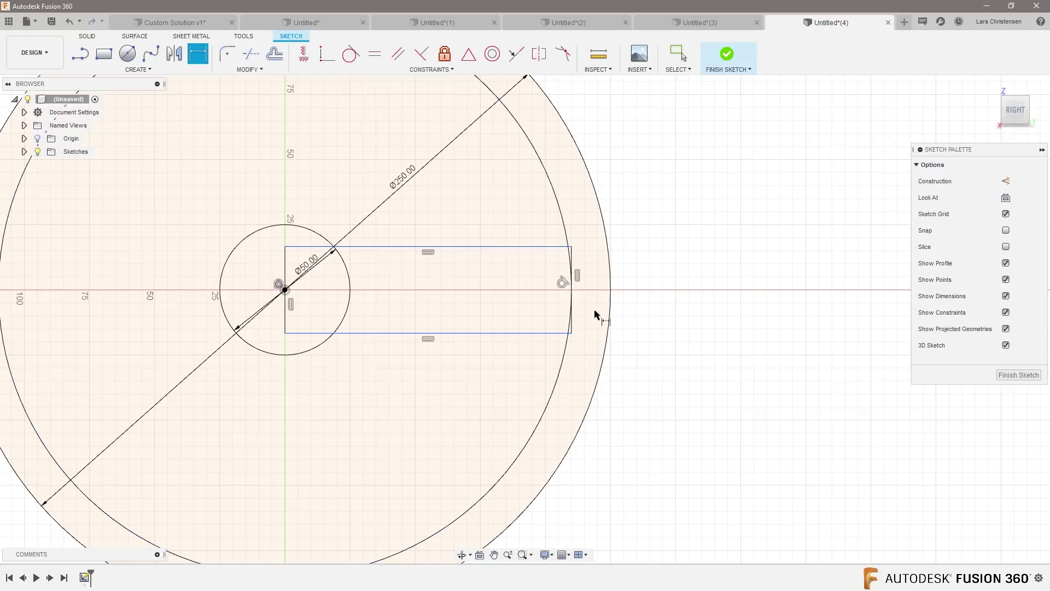
left_click(572, 274)
left_click(602, 294)
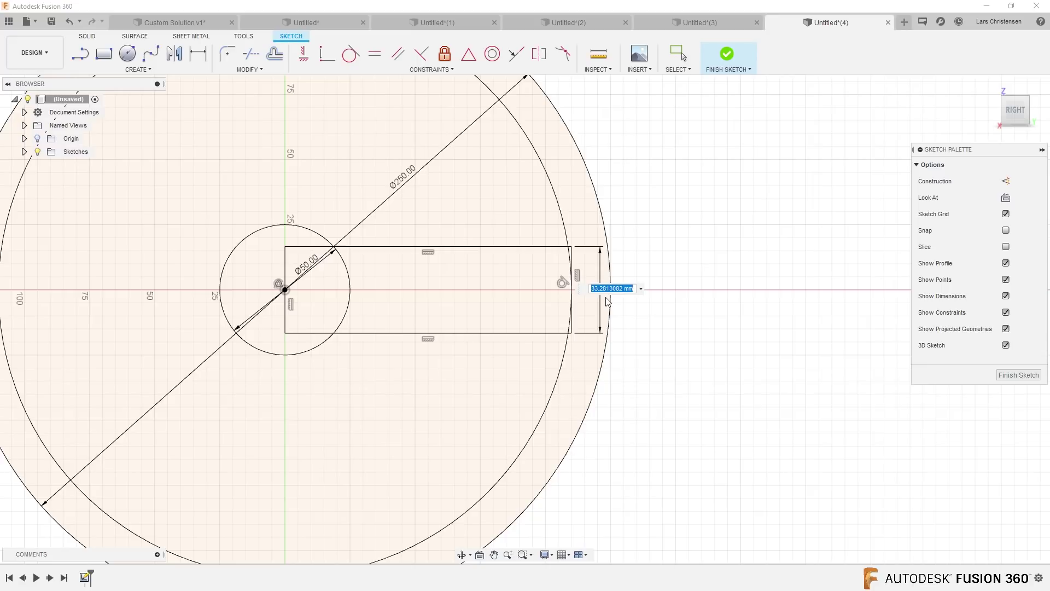
type("25")
key("Return")
Step: Create a full circular pattern of the rectangle's four lines around the origin with quantity 3, and finish the sketch
scroll(687, 363, "down", 3)
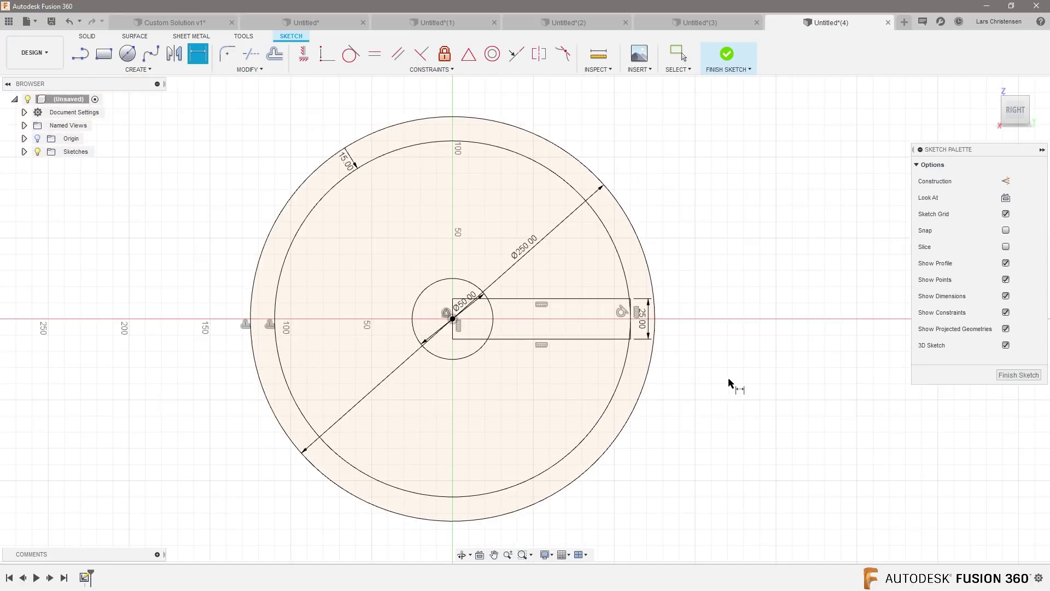
scroll(782, 415, "up", 1)
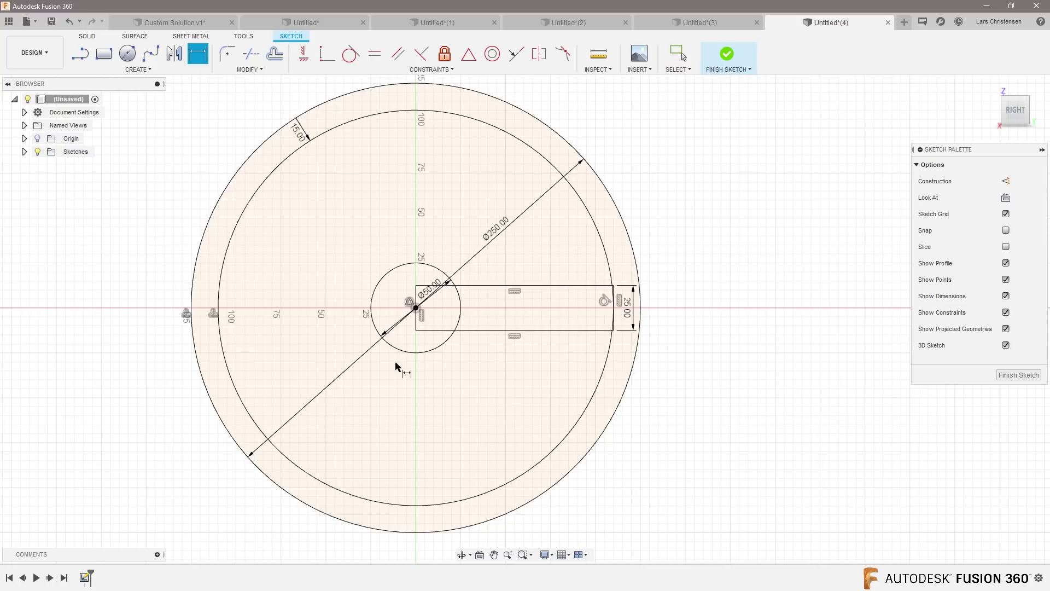
scroll(361, 265, "up", 1)
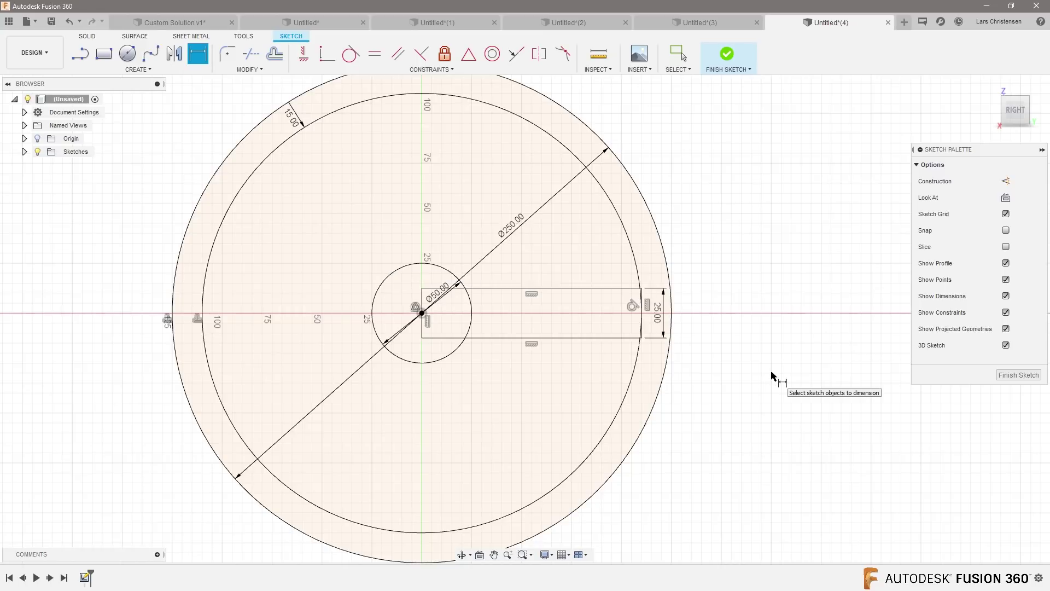
left_click(130, 71)
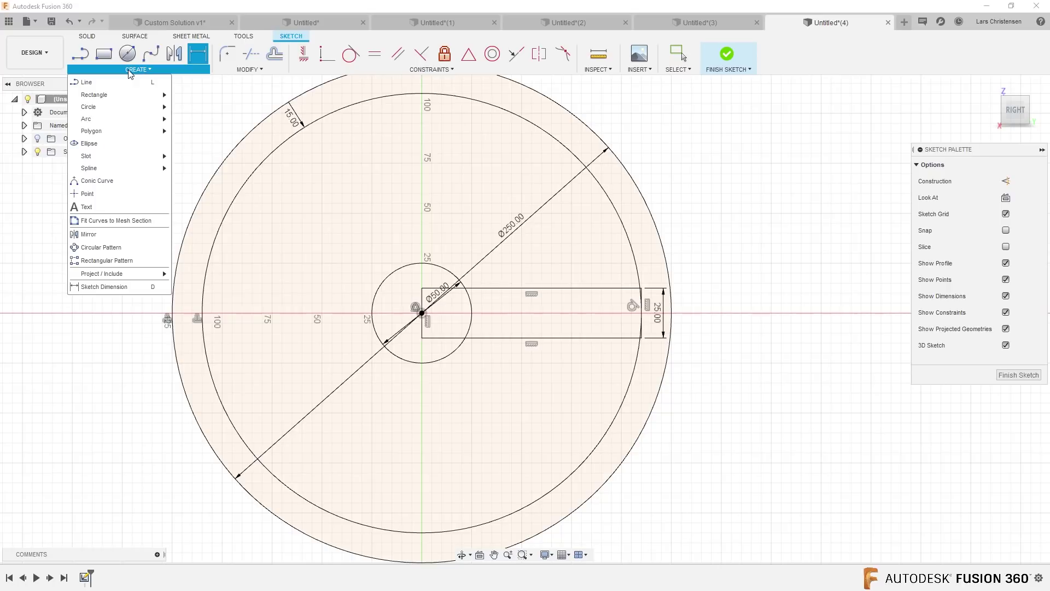
left_click(102, 249)
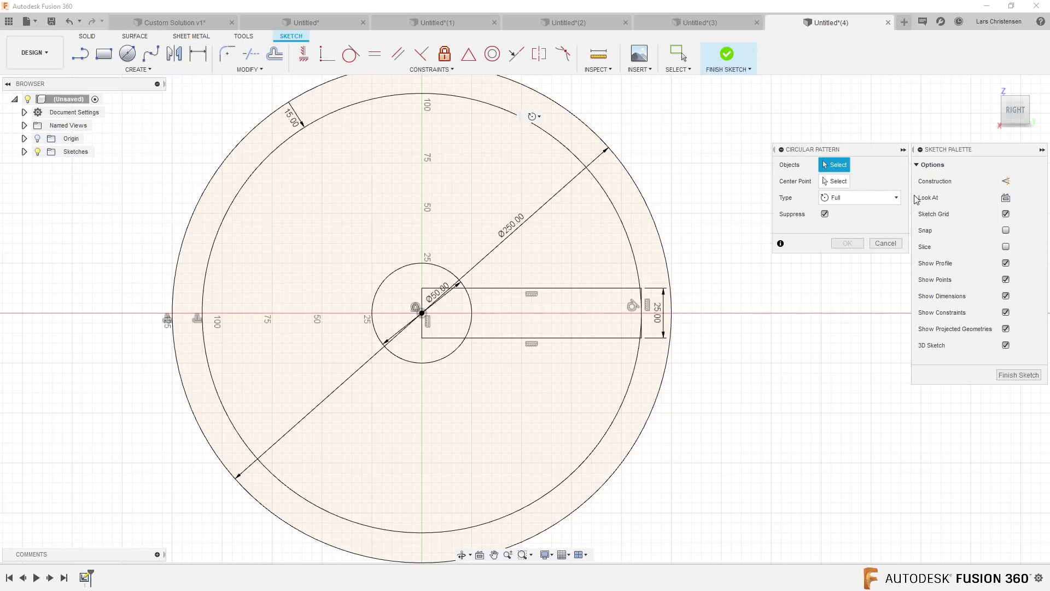
left_click(613, 337)
left_click(641, 331)
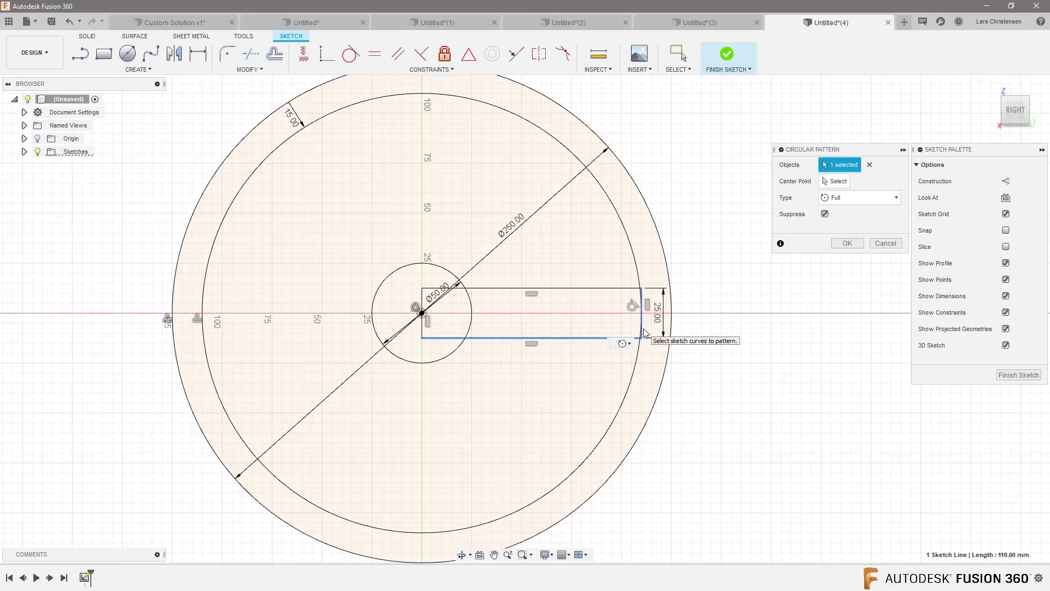
left_click(629, 288)
left_click(422, 306)
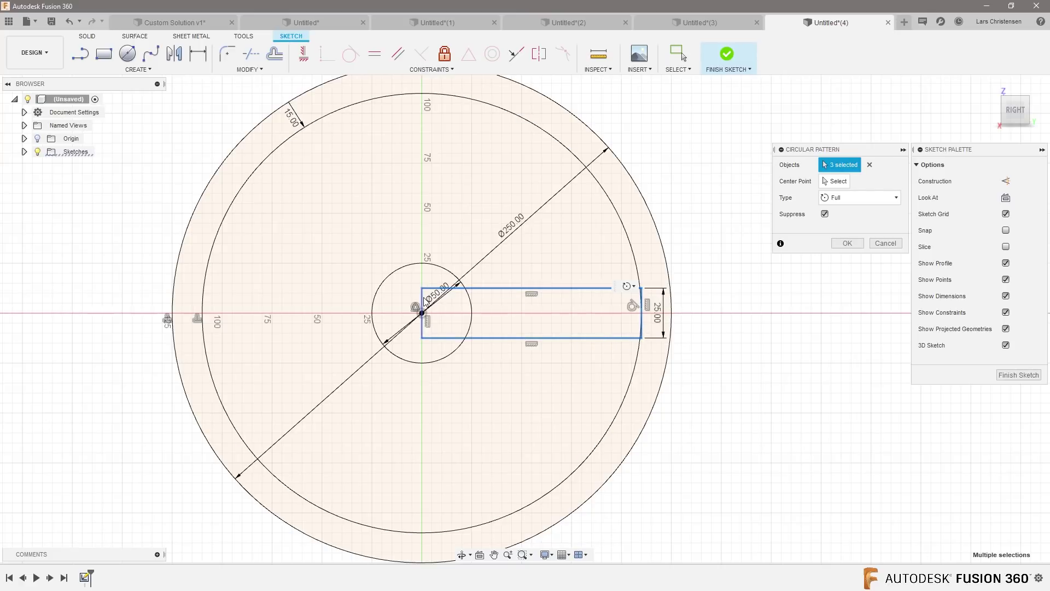
left_click(835, 181)
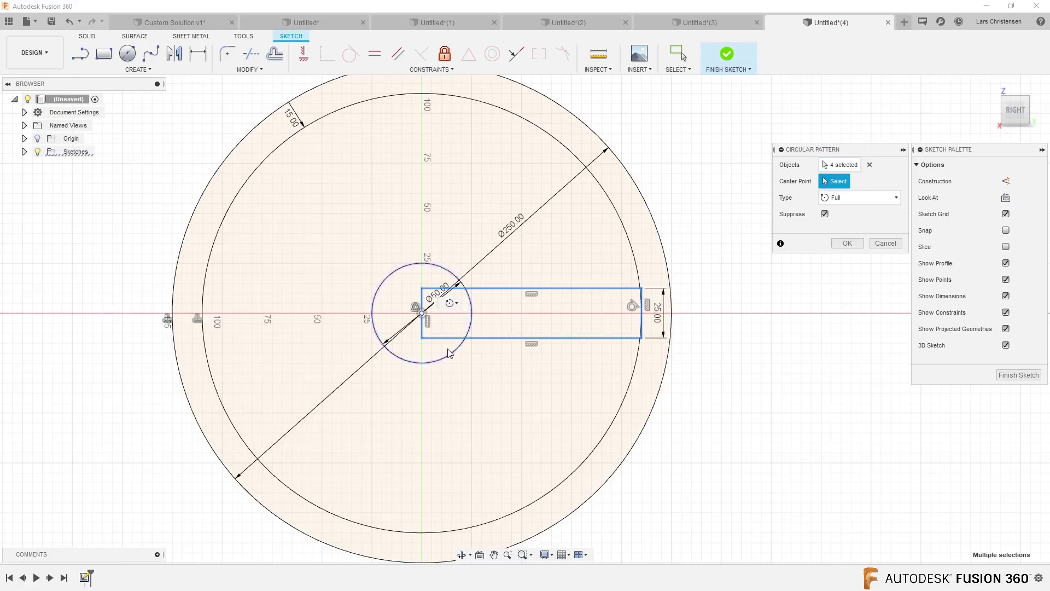
left_click(422, 313)
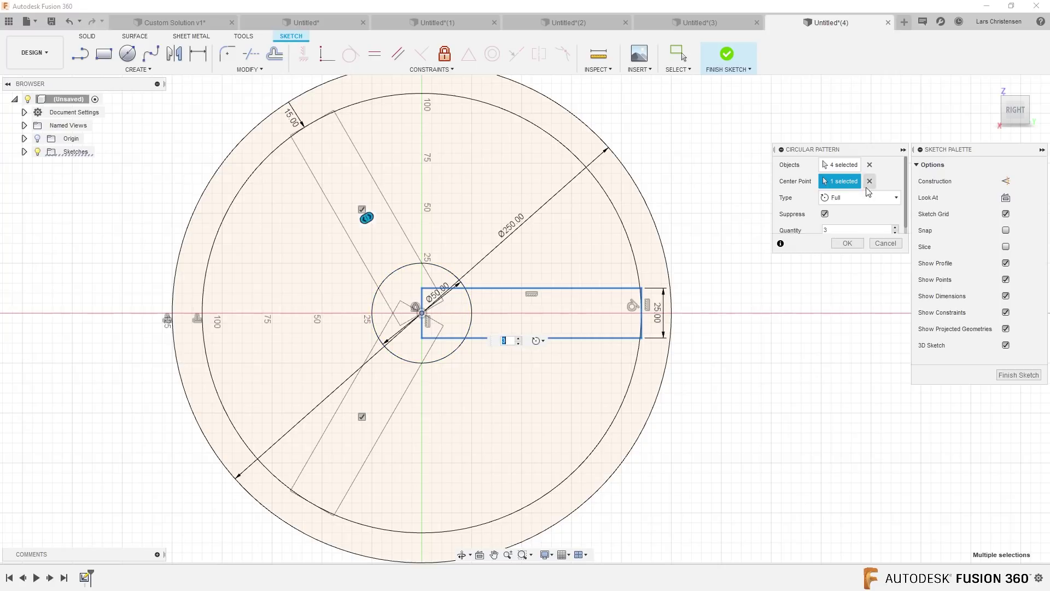
left_click(847, 243)
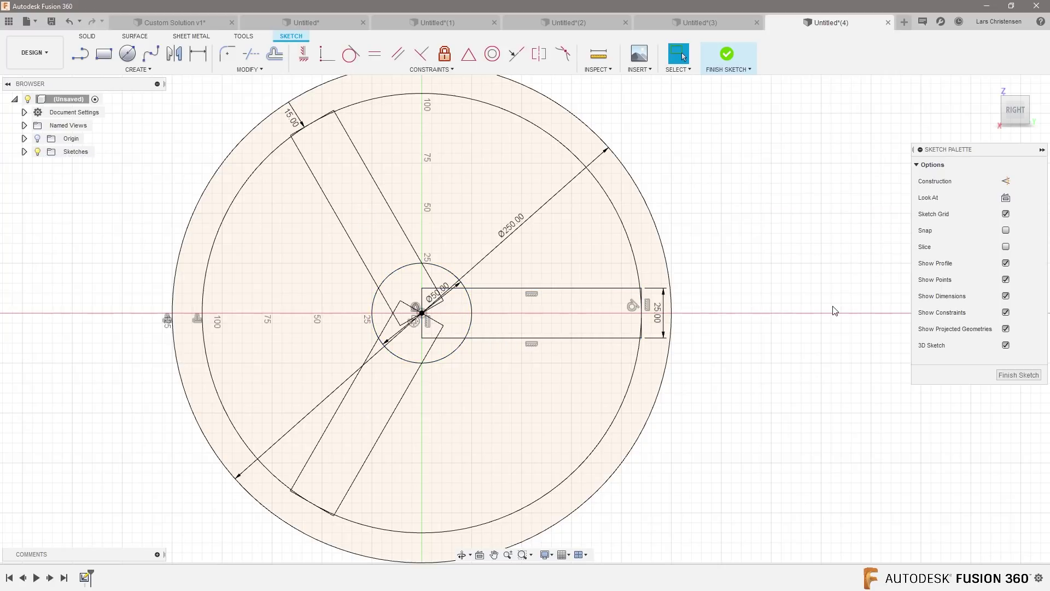
left_click(1011, 377)
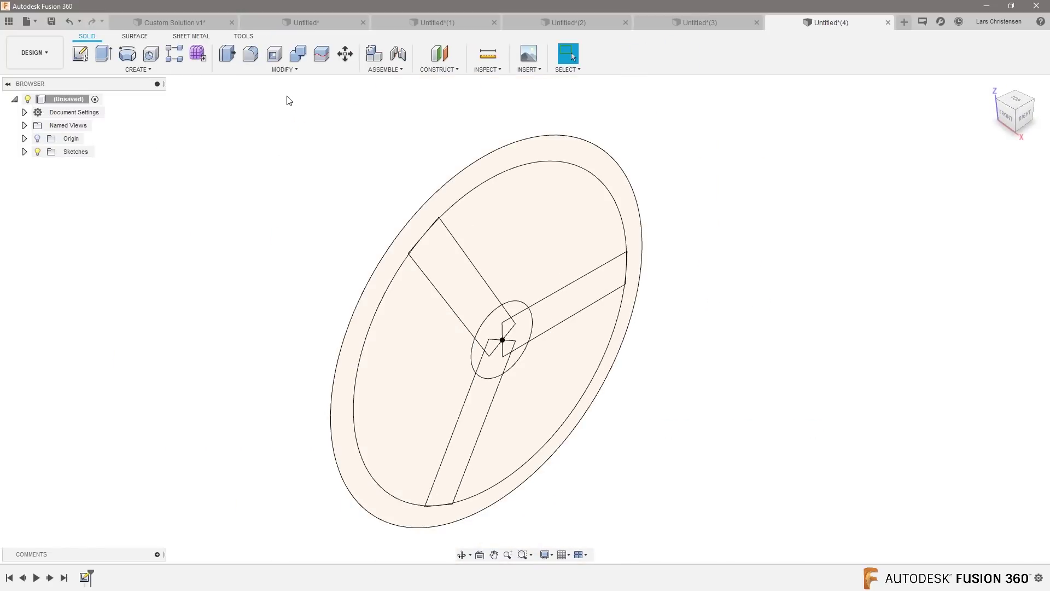
Step: Change the spoke pattern's quantity parameter d5 under Sketch1 to 5 in the model parameters
left_click(296, 72)
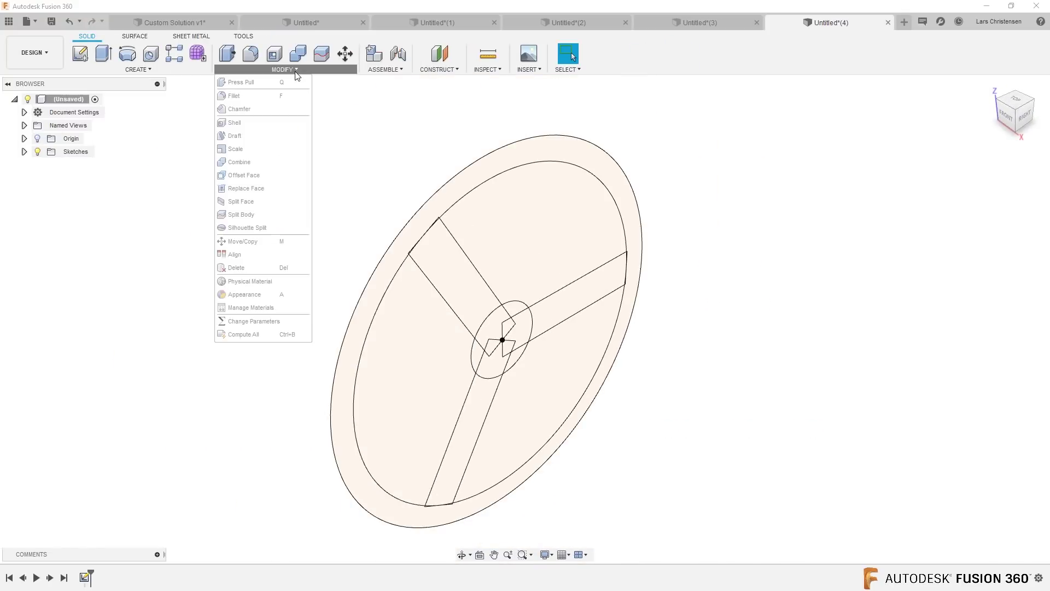
left_click(267, 326)
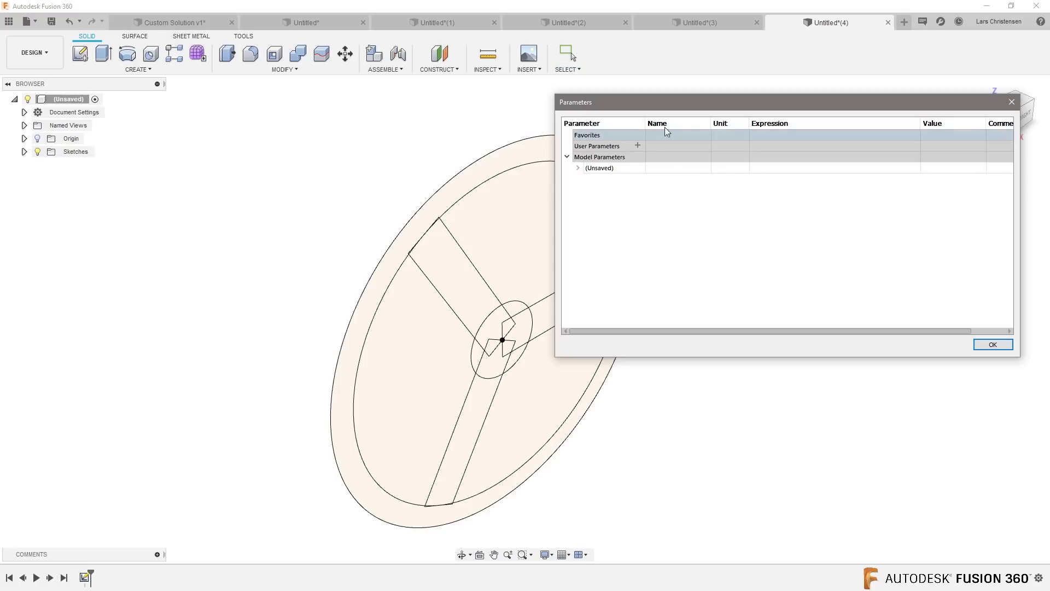
left_click_drag(557, 104, 648, 104)
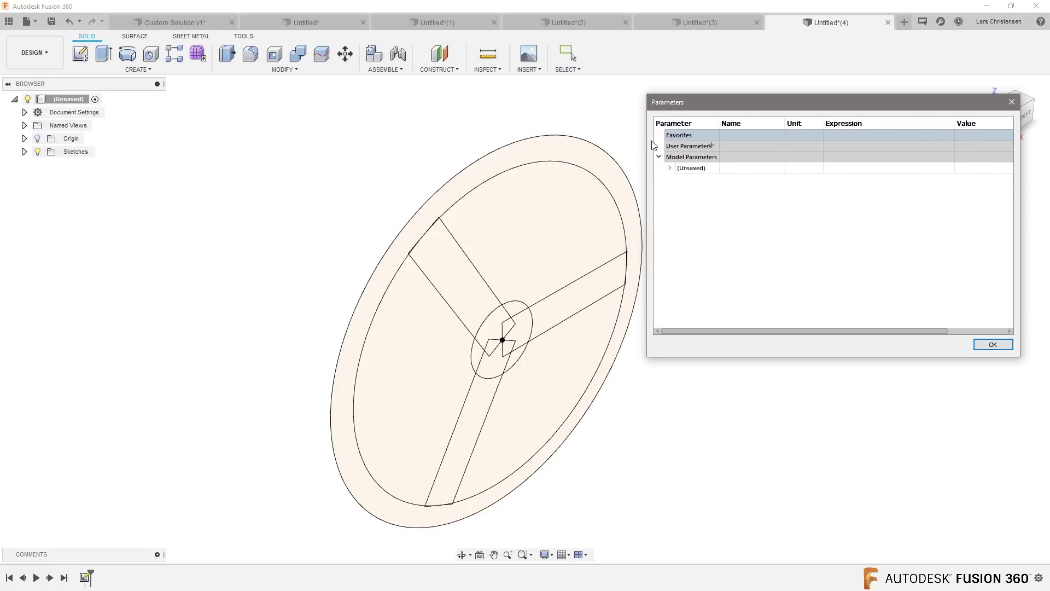
left_click(669, 167)
left_click(680, 179)
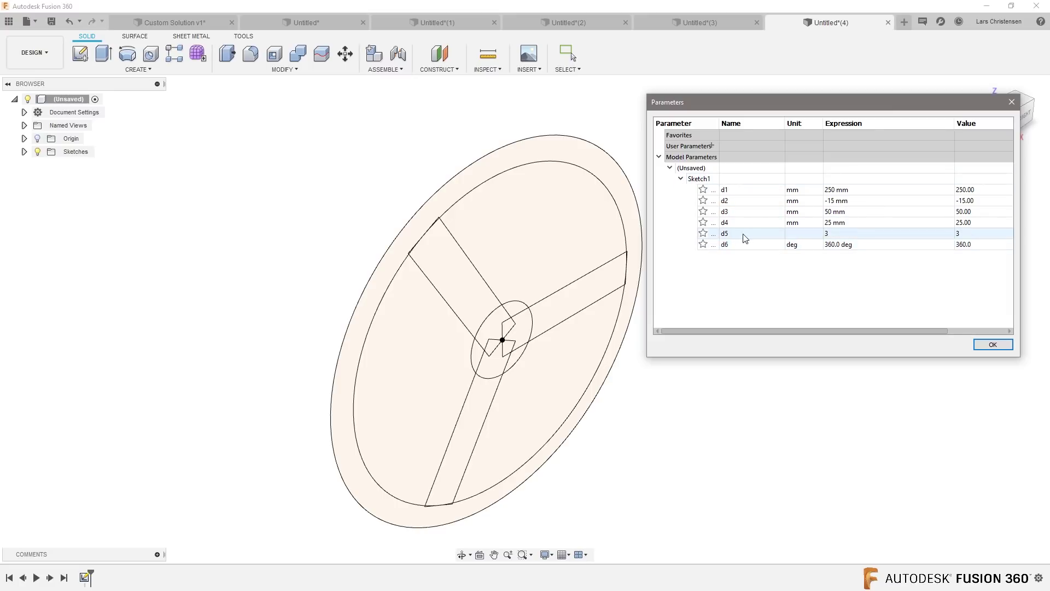
left_click(832, 234)
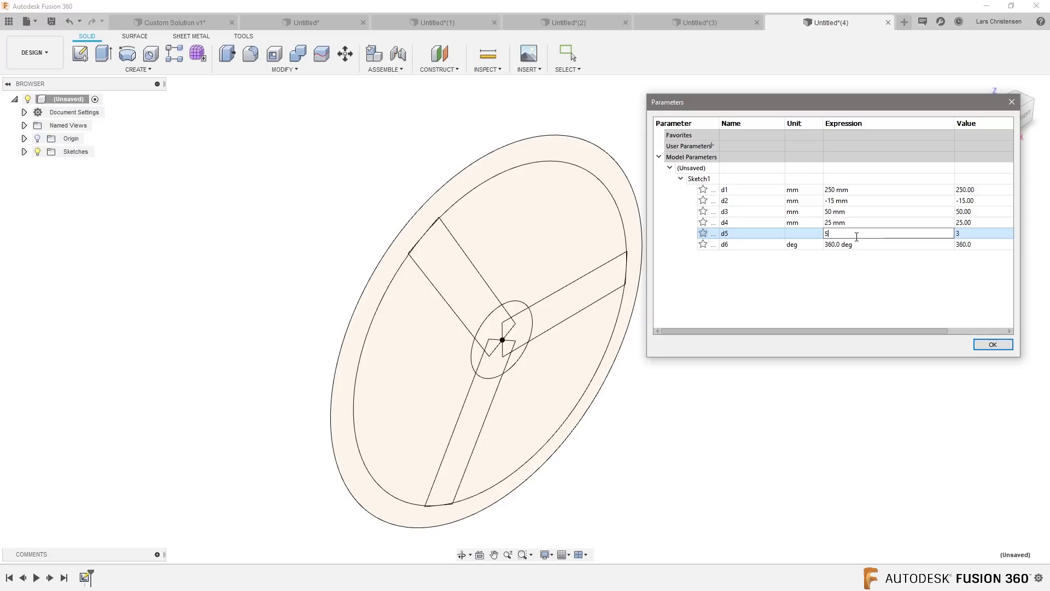
left_click(993, 344)
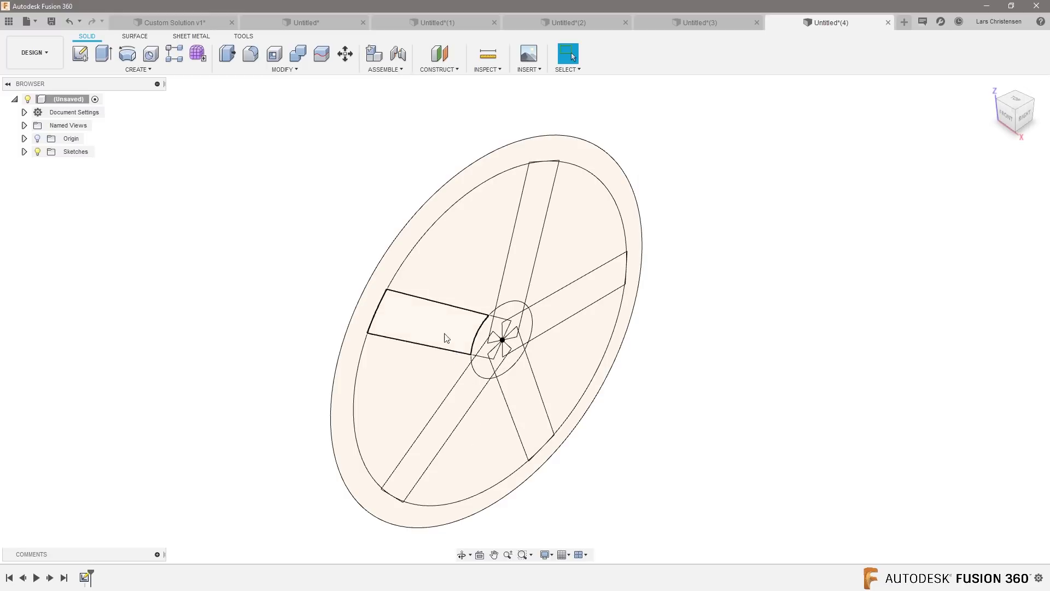
Step: Set the spoke pattern's quantity parameter d5 to 8 in the model parameters
mouse_move(604, 319)
middle_mouse_down("shift")
mouse_move(607, 342)
mouse_move(611, 301)
middle_mouse_up("shift")
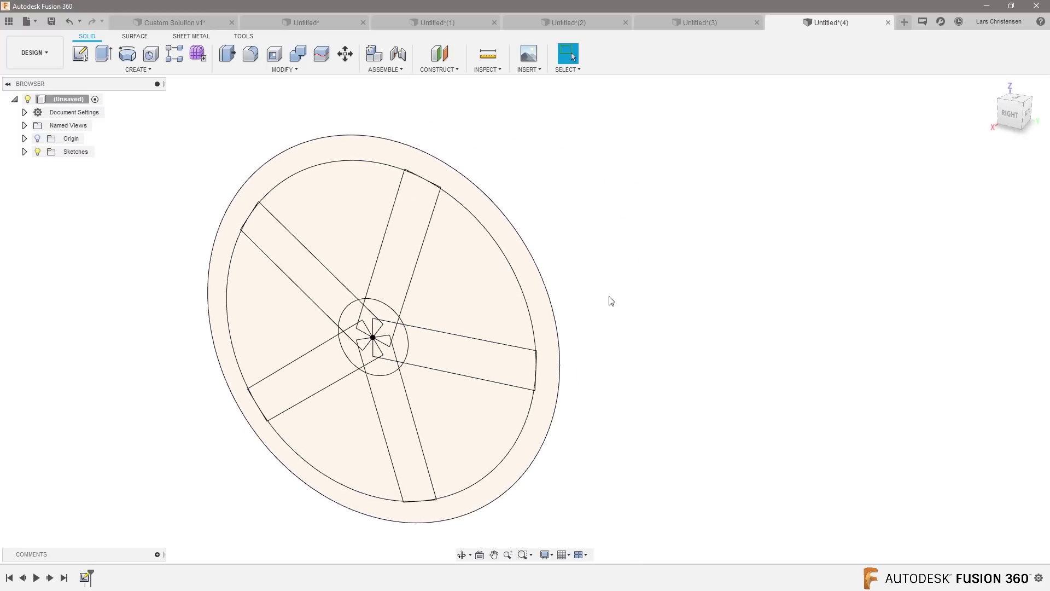
left_click(284, 69)
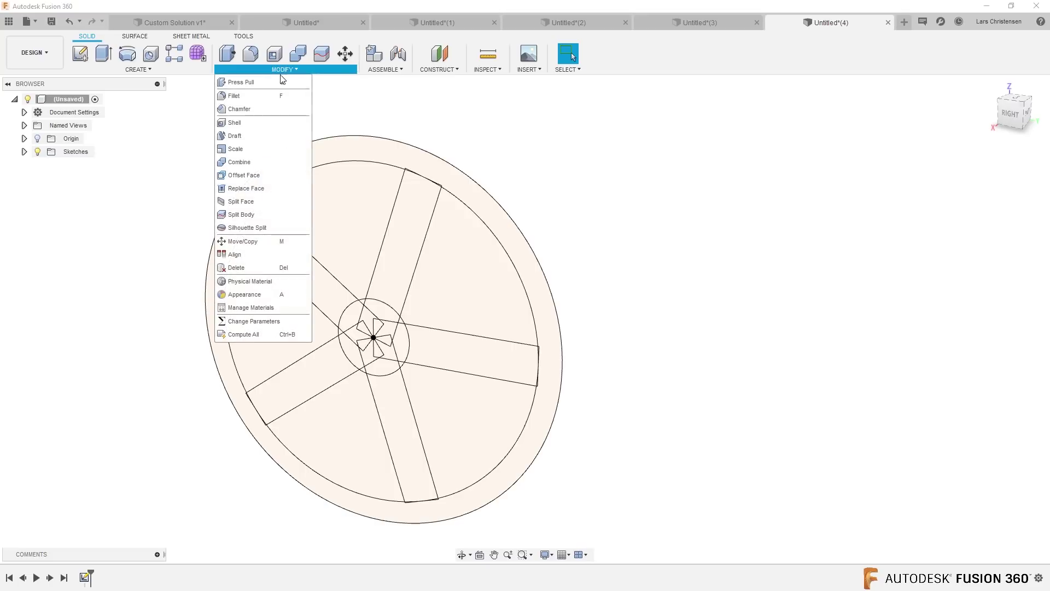
left_click(249, 321)
double_click(827, 233)
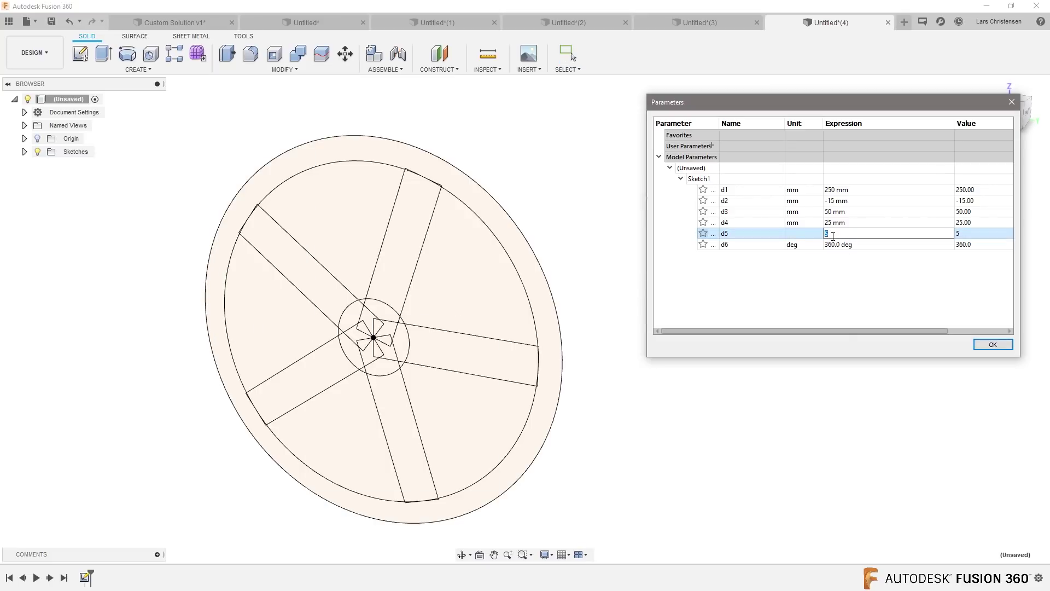
key("Return")
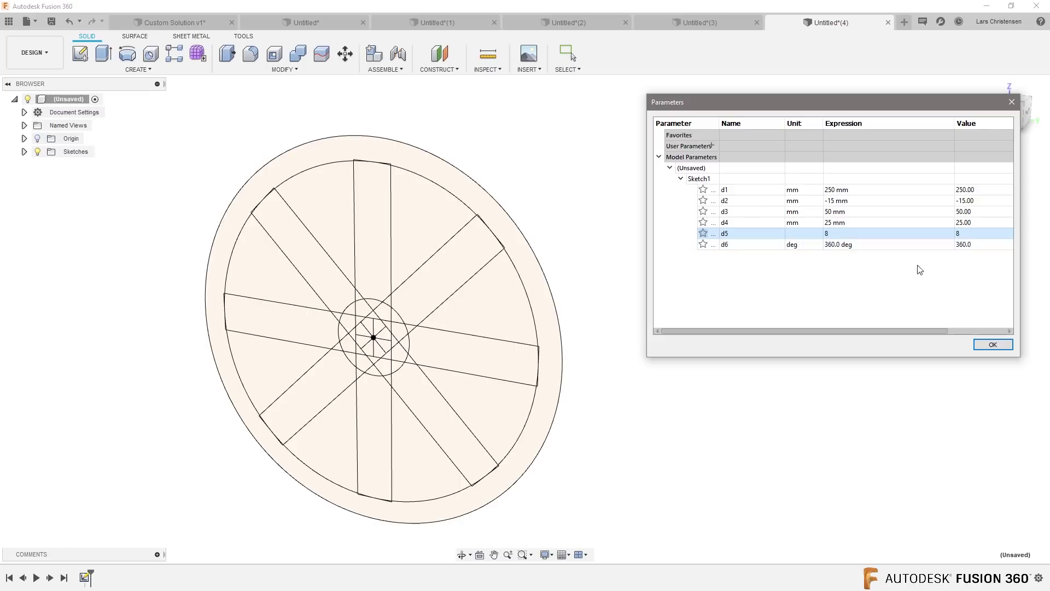
left_click(983, 345)
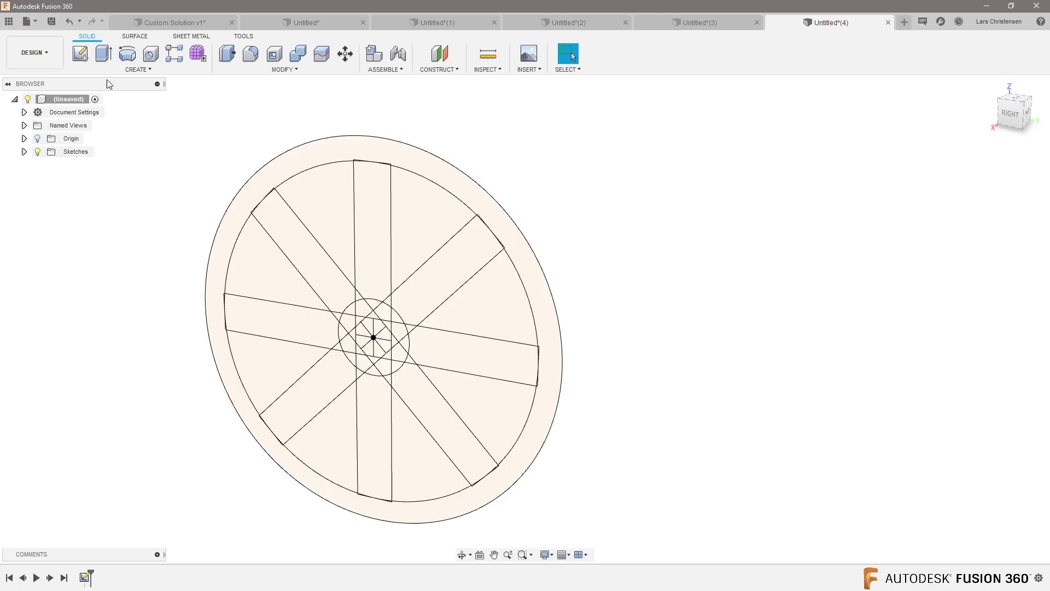
Step: Start an extrusion with the outer rim ring and every small region inside the hub circle as profiles
left_click(103, 54)
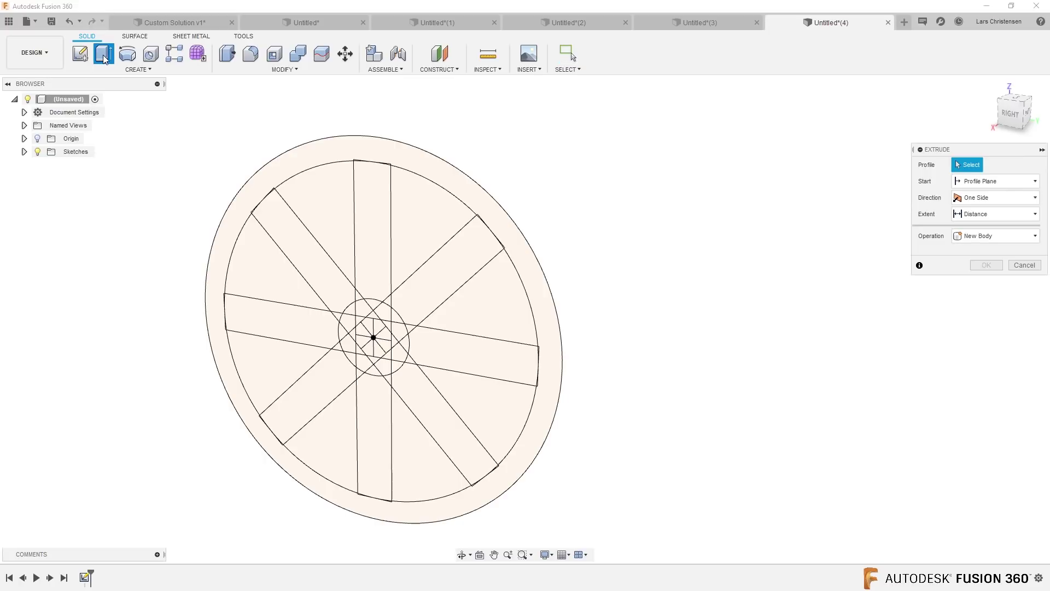
left_click(223, 286)
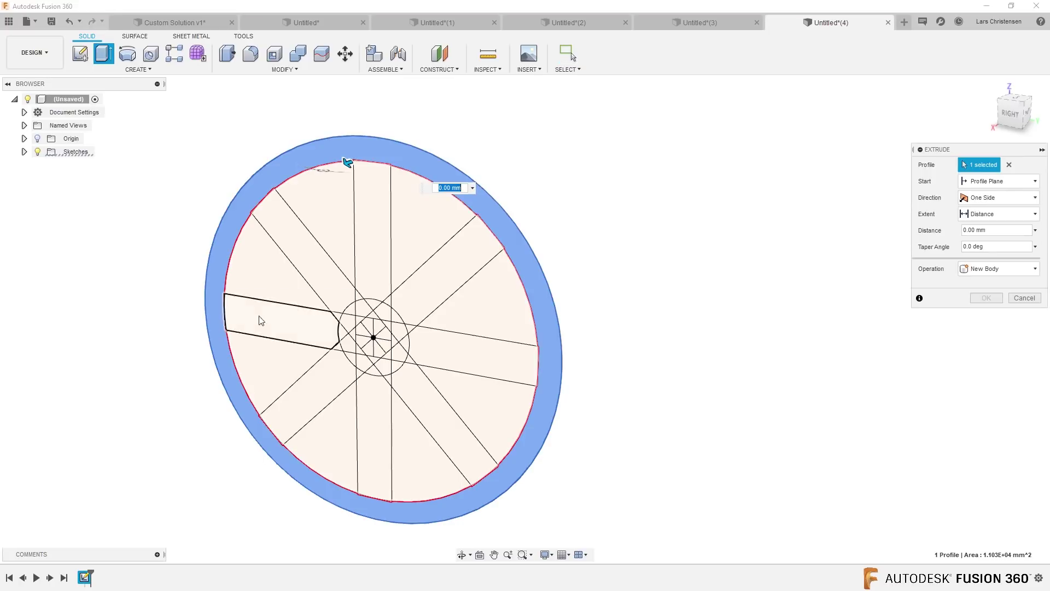
scroll(361, 353, "up", 4)
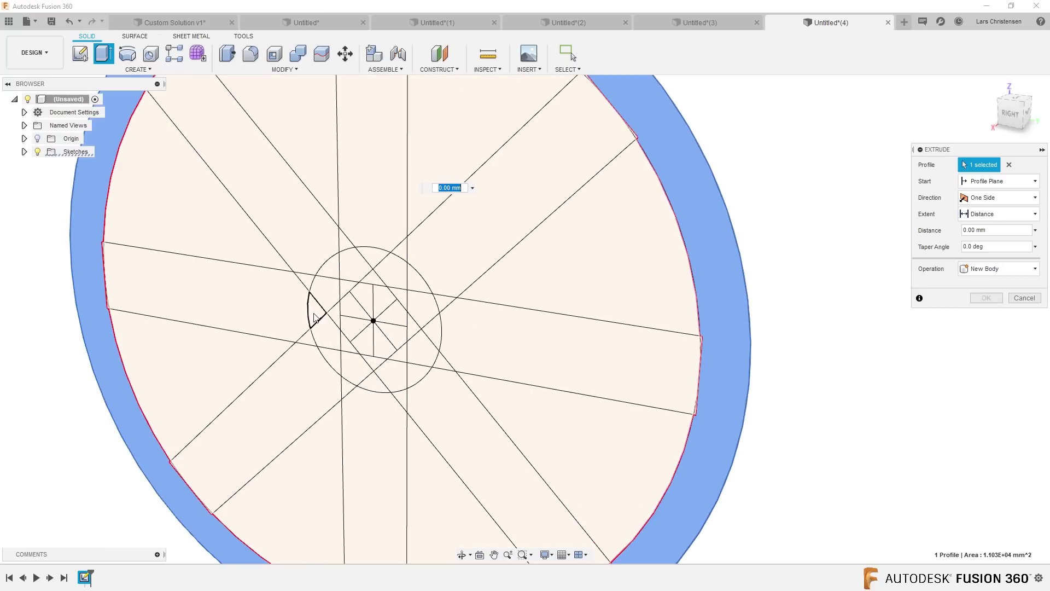
left_click(316, 311)
left_click(319, 284)
left_click(337, 264)
left_click(350, 284)
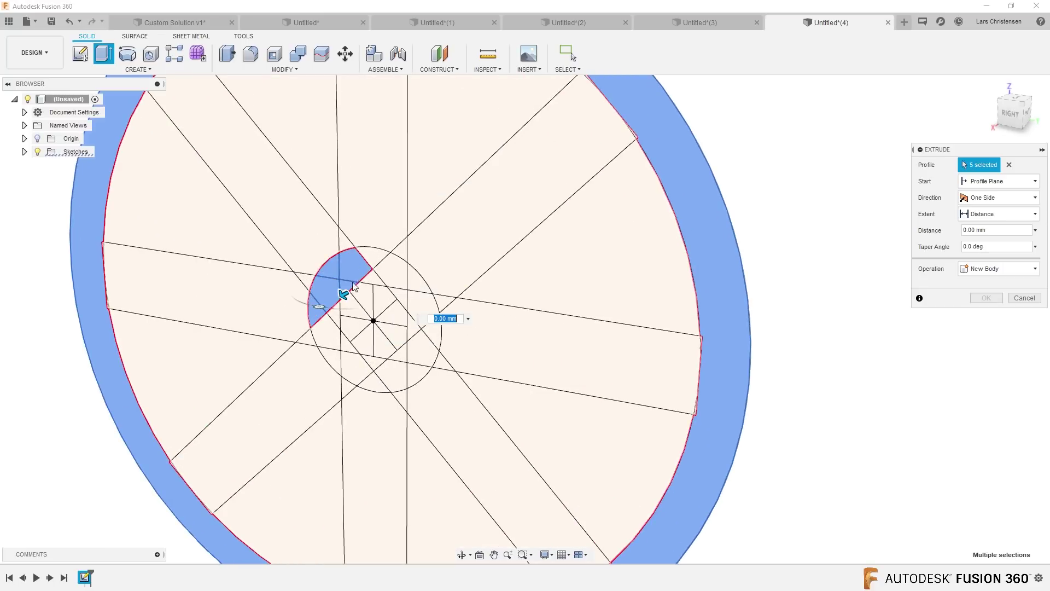
left_click(364, 262)
left_click(378, 265)
left_click(387, 272)
left_click(424, 298)
left_click(418, 281)
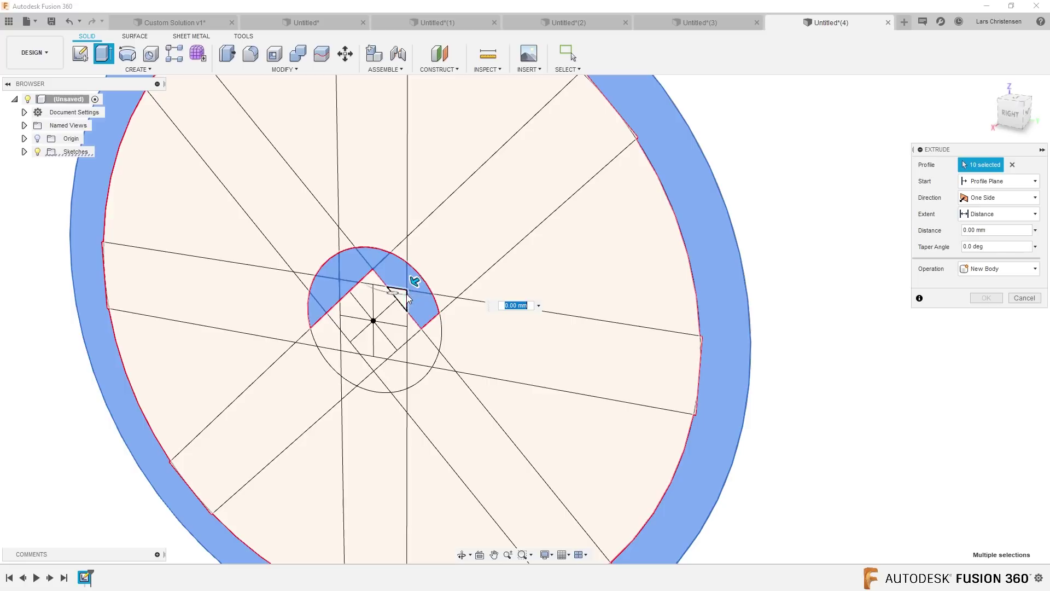
left_click(402, 300)
left_click(431, 341)
left_click(420, 365)
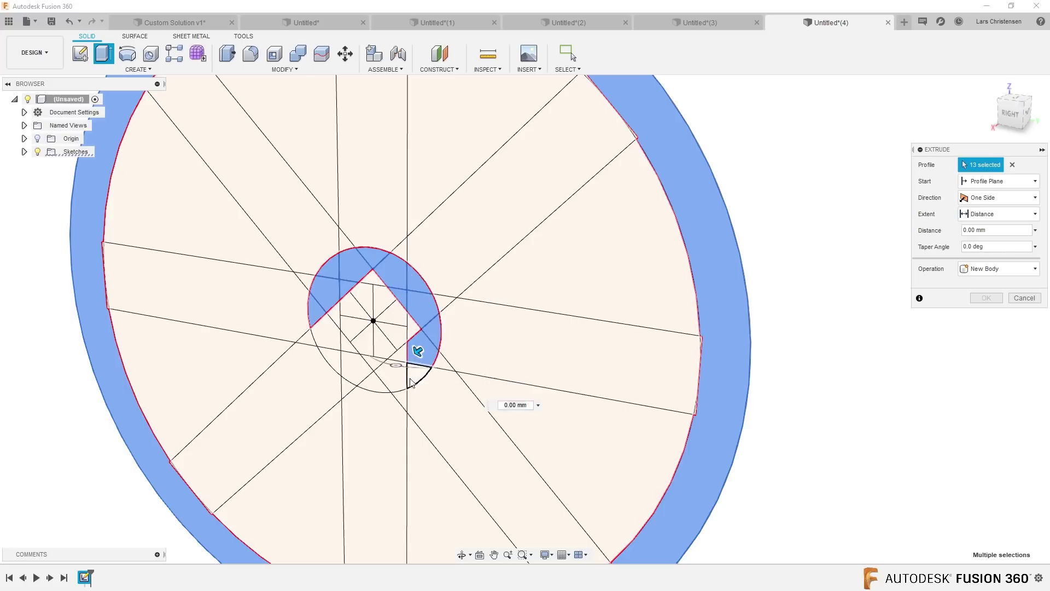
left_click(389, 377)
left_click(399, 361)
left_click(377, 367)
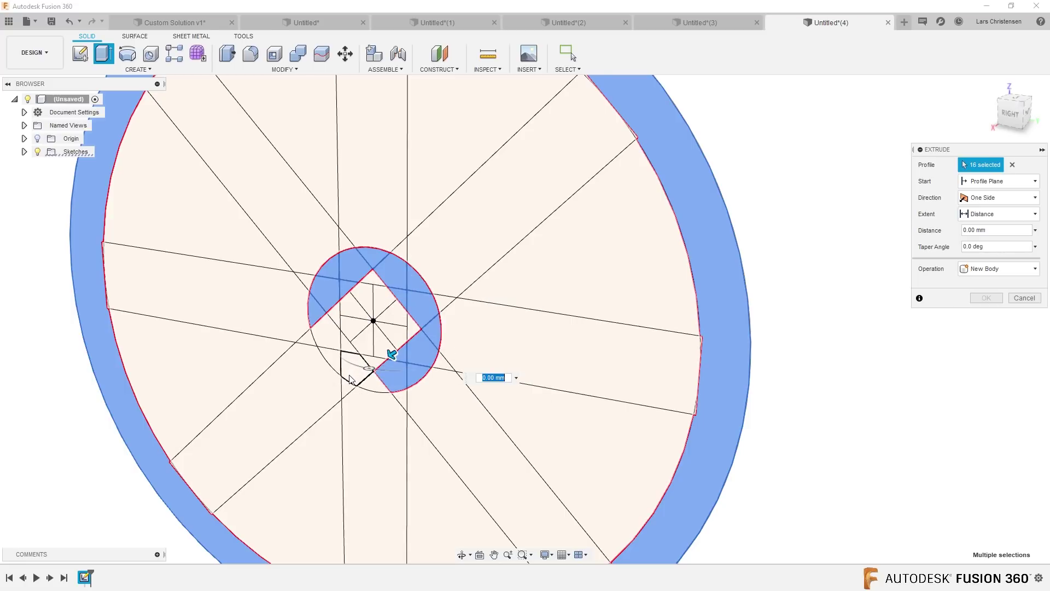
left_click(348, 372)
left_click(326, 361)
left_click(317, 342)
left_click(340, 335)
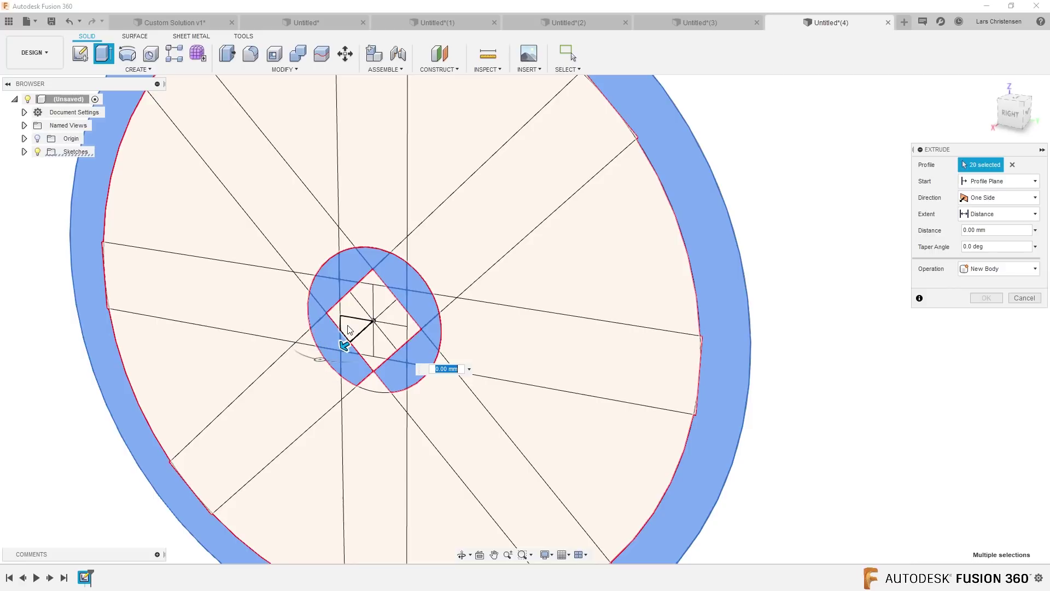
left_click(348, 329)
left_click(340, 322)
left_click(363, 300)
left_click(368, 289)
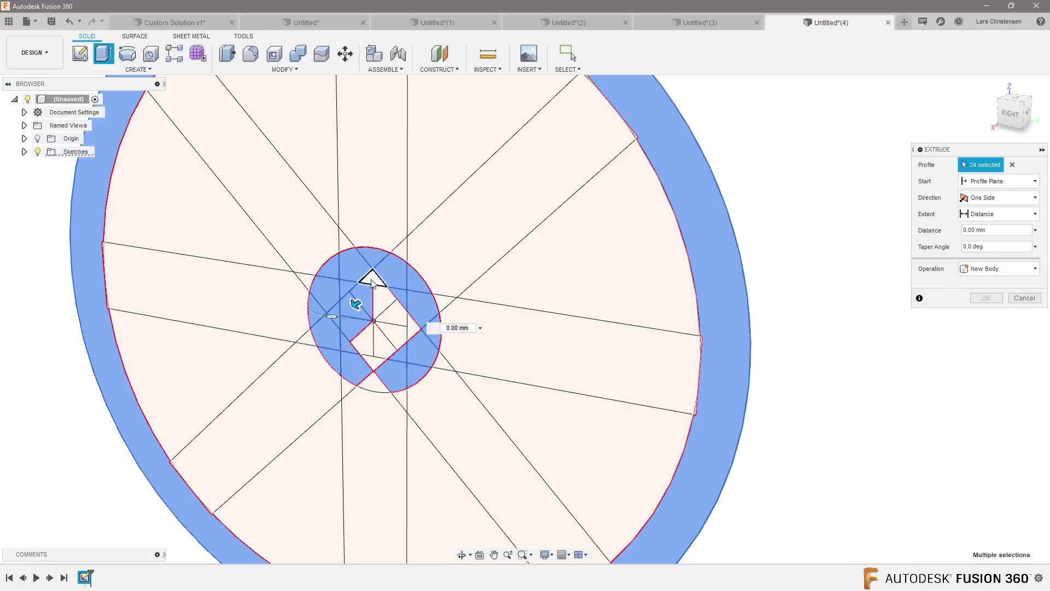
left_click(372, 282)
left_click(364, 324)
left_click(353, 335)
left_click(370, 363)
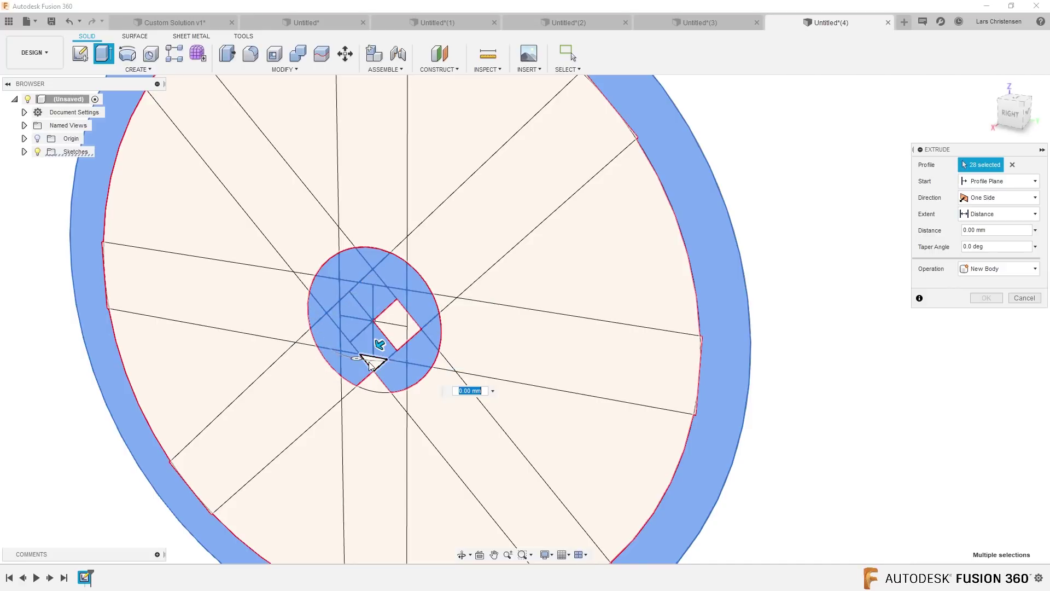
left_click(367, 376)
left_click(376, 386)
left_click(390, 336)
left_click(408, 326)
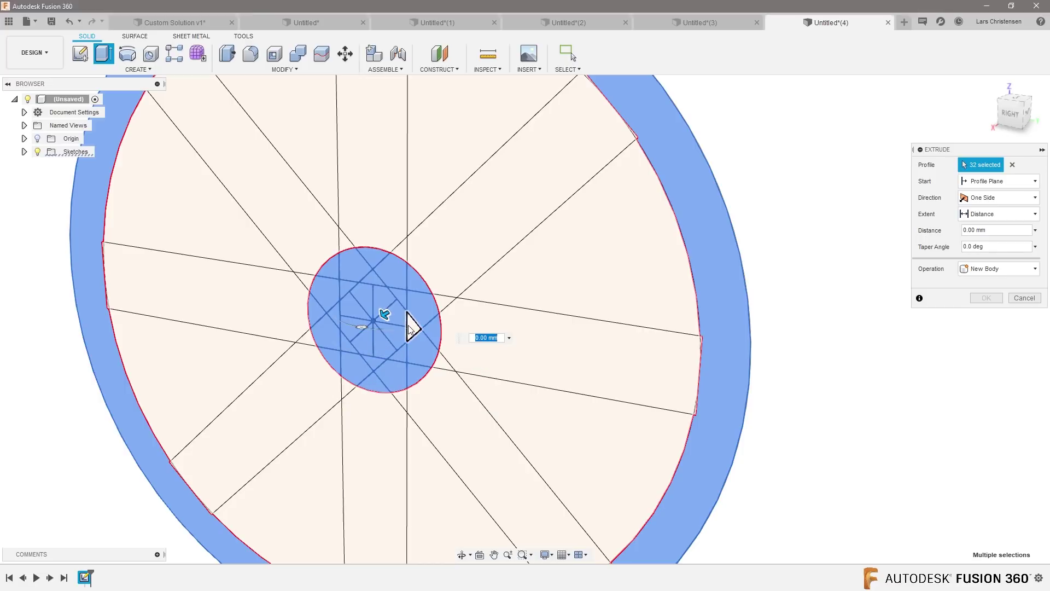
Step: Add all eight spokes and the small triangular regions between them around the hub to the extrusion profiles
left_click(467, 342)
left_click(462, 421)
left_click(442, 362)
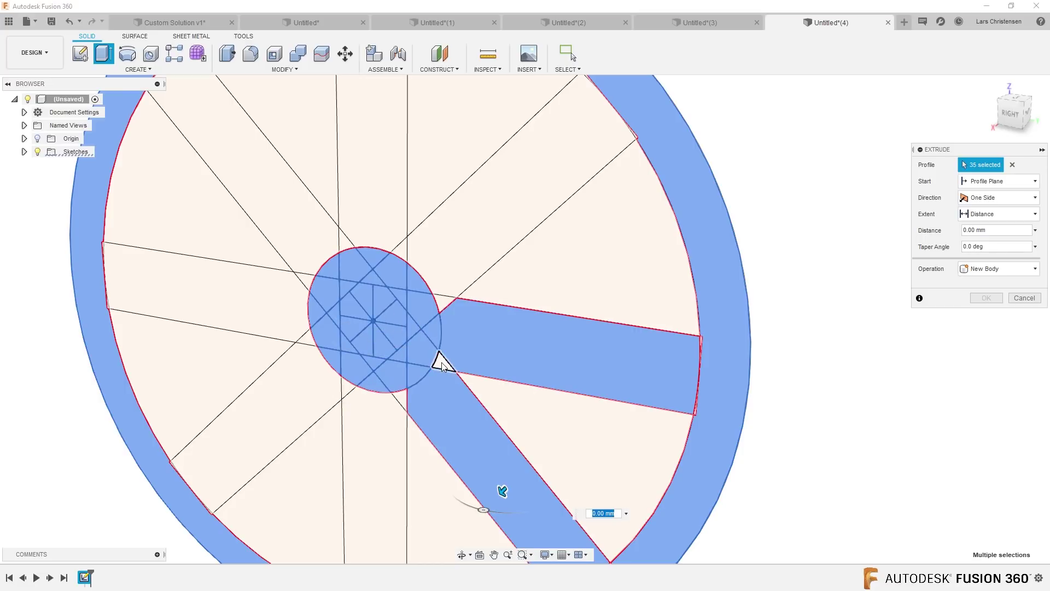
left_click(445, 253)
left_click(416, 230)
left_click(382, 224)
left_click(399, 253)
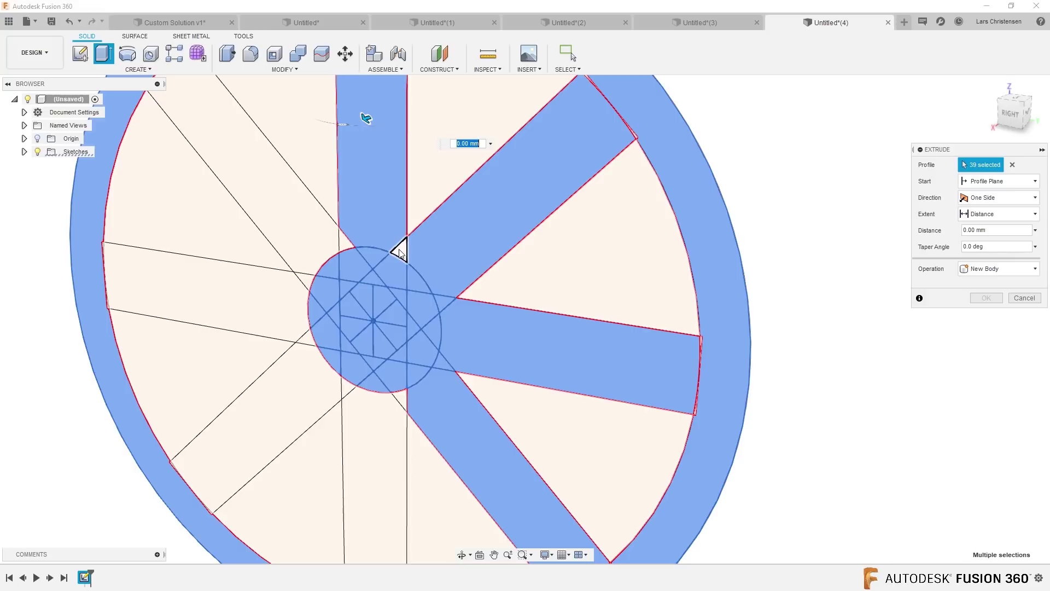
left_click(343, 240)
left_click(323, 253)
left_click(302, 276)
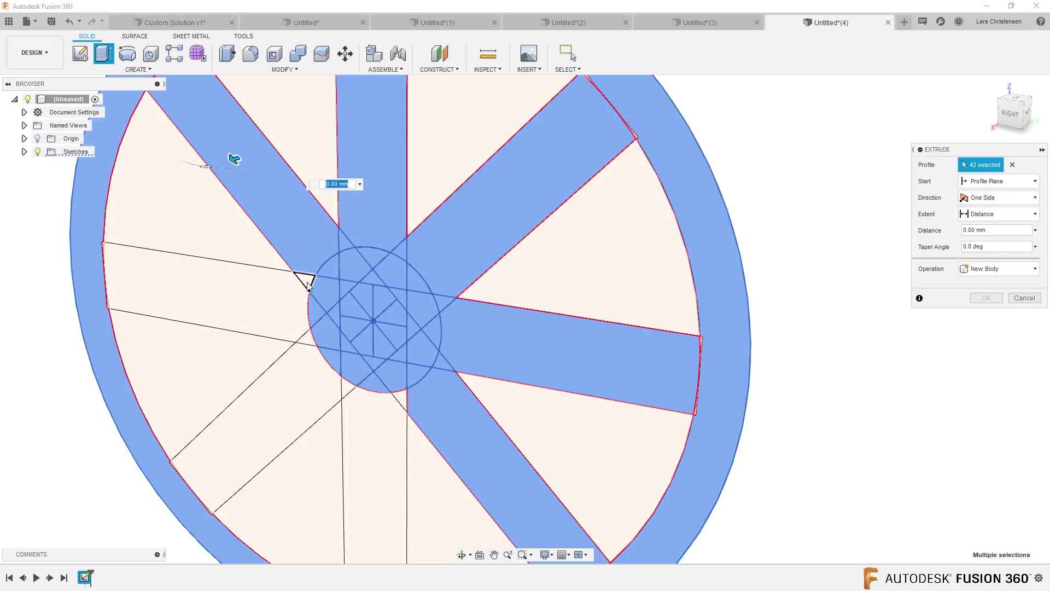
left_click(308, 285)
left_click(297, 333)
left_click(309, 342)
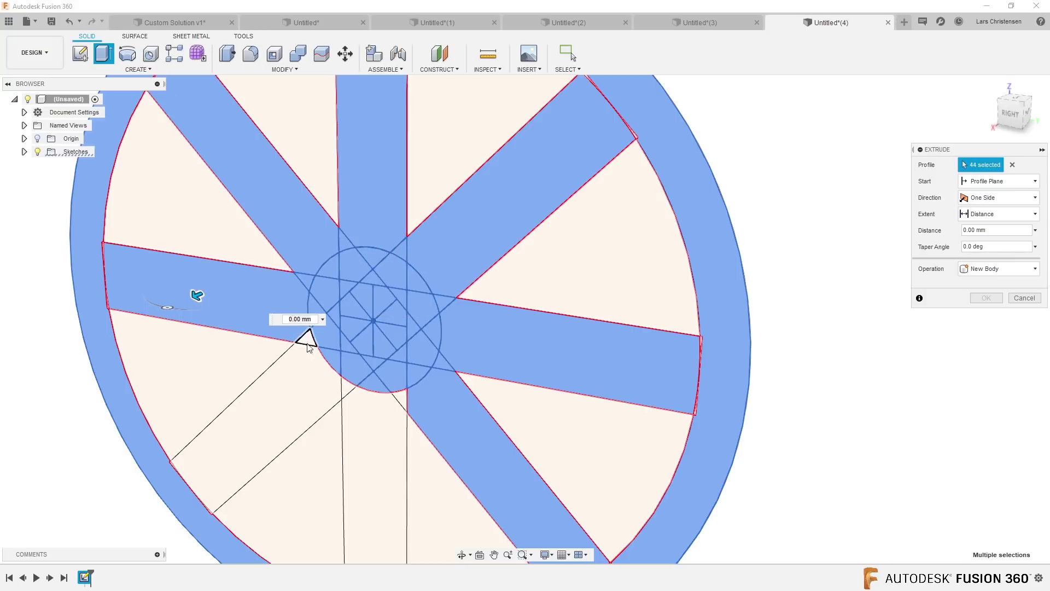
left_click(338, 408)
left_click(398, 401)
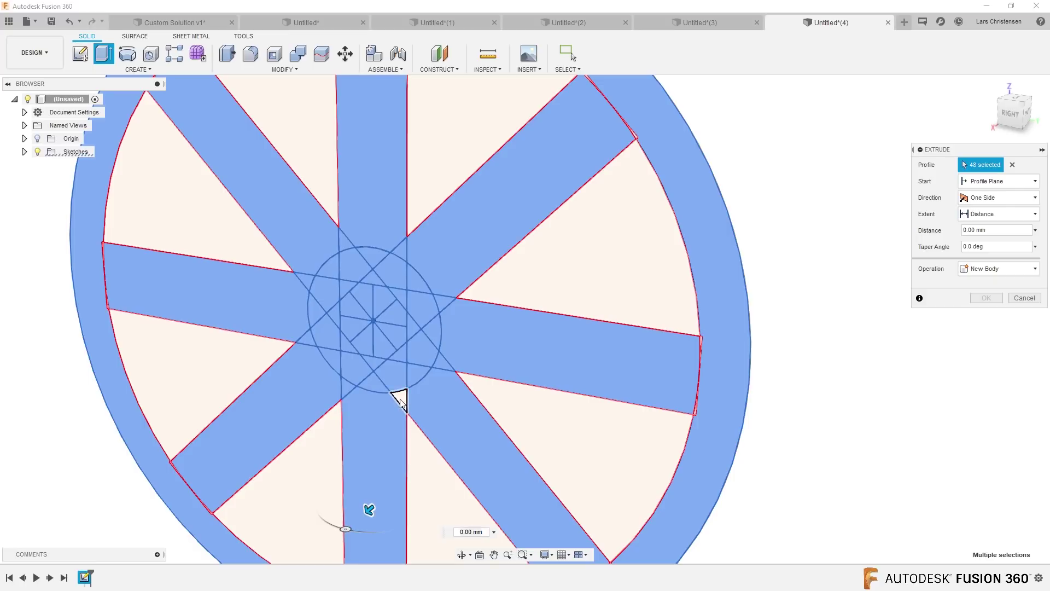
scroll(399, 403, "down", 2)
left_click(401, 397)
Step: Extrude the selected rim, hub and spoke profiles 20 mm as a new body
type("10")
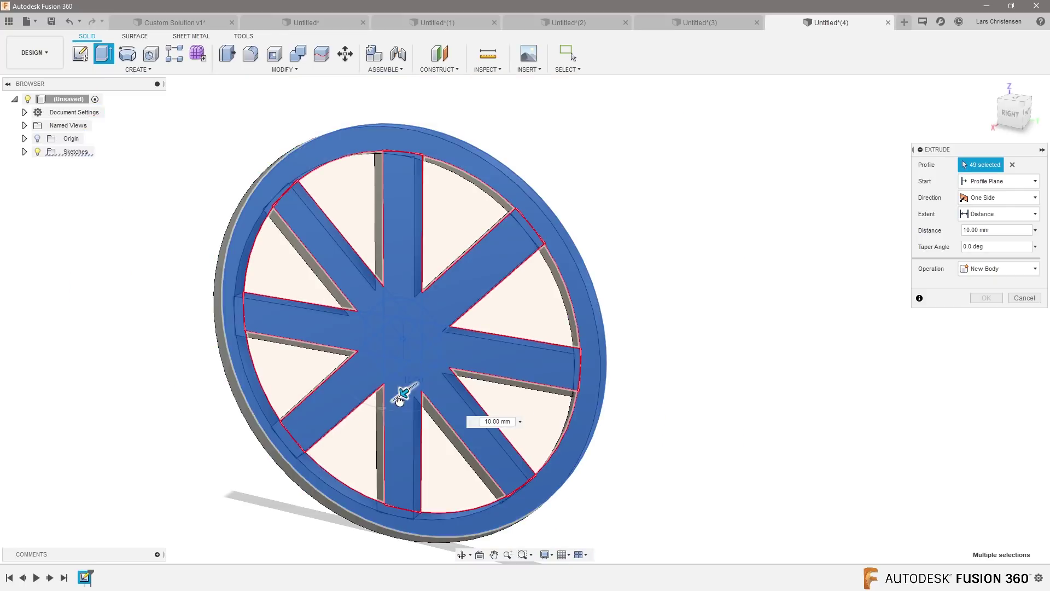
left_click_drag(399, 401, 397, 398)
left_click(987, 298)
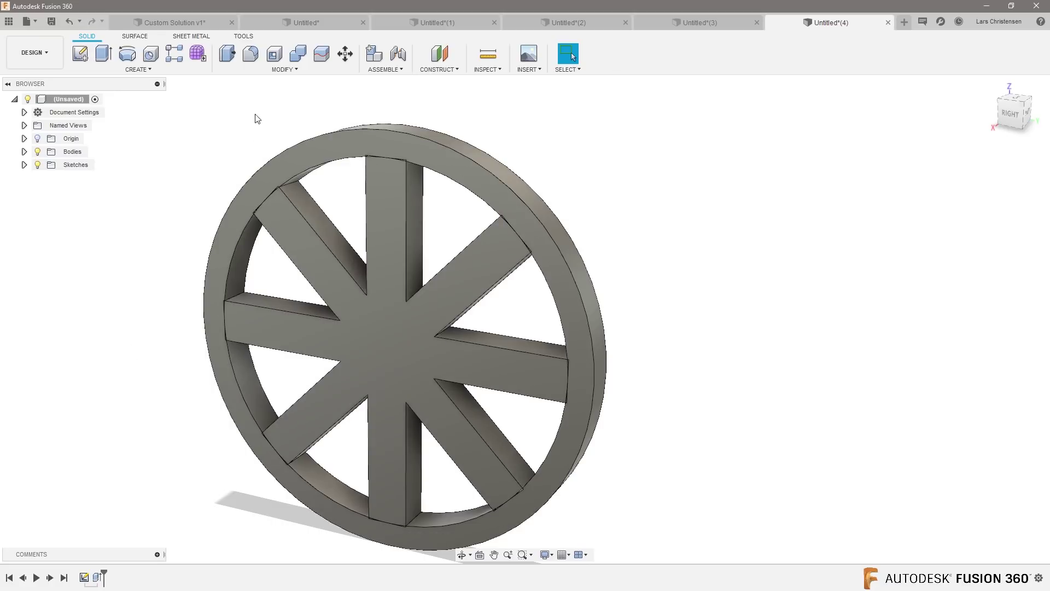
Step: Set the spoke pattern's quantity parameter d5 under Sketch1 to 3 in the model parameters
left_click(276, 70)
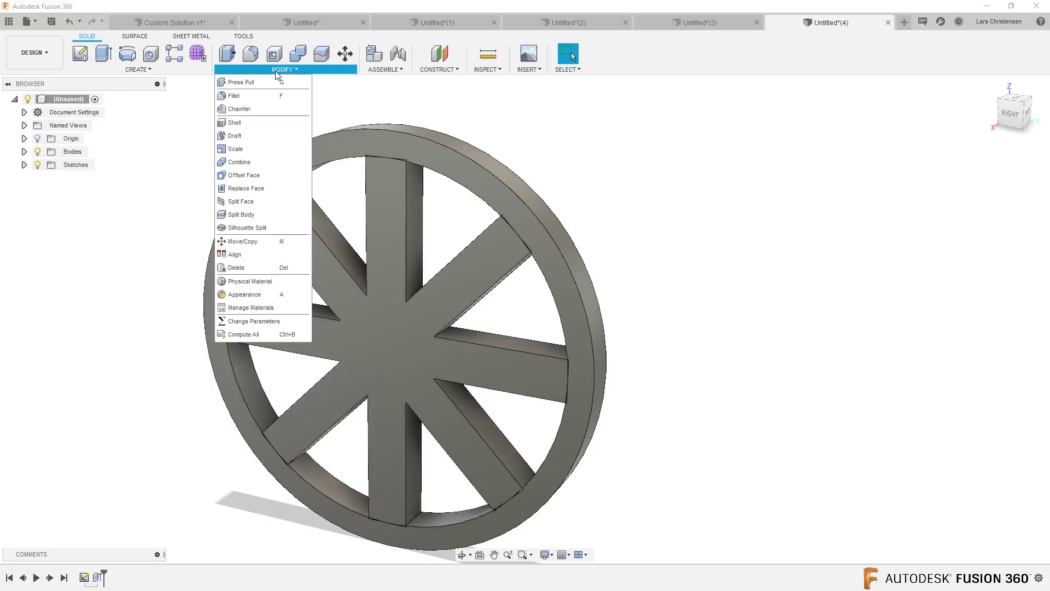
left_click(261, 322)
double_click(831, 235)
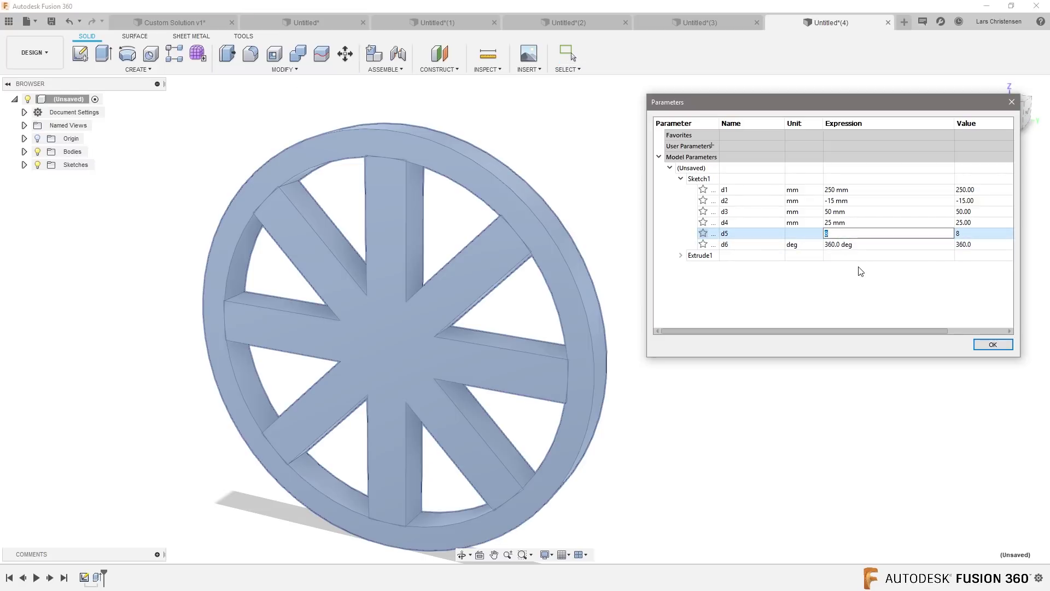
key("Return")
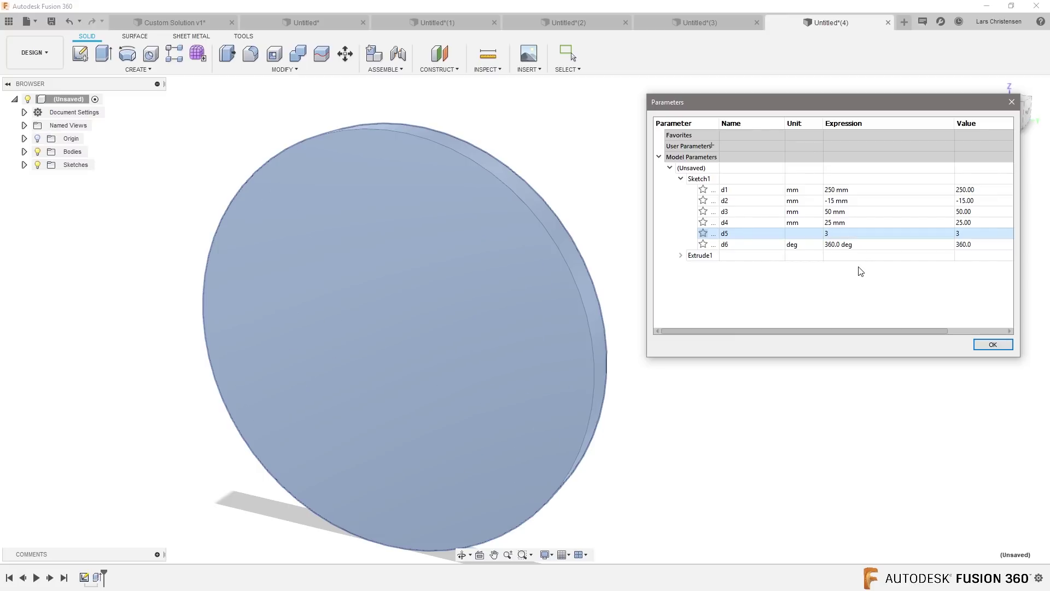
left_click(1003, 344)
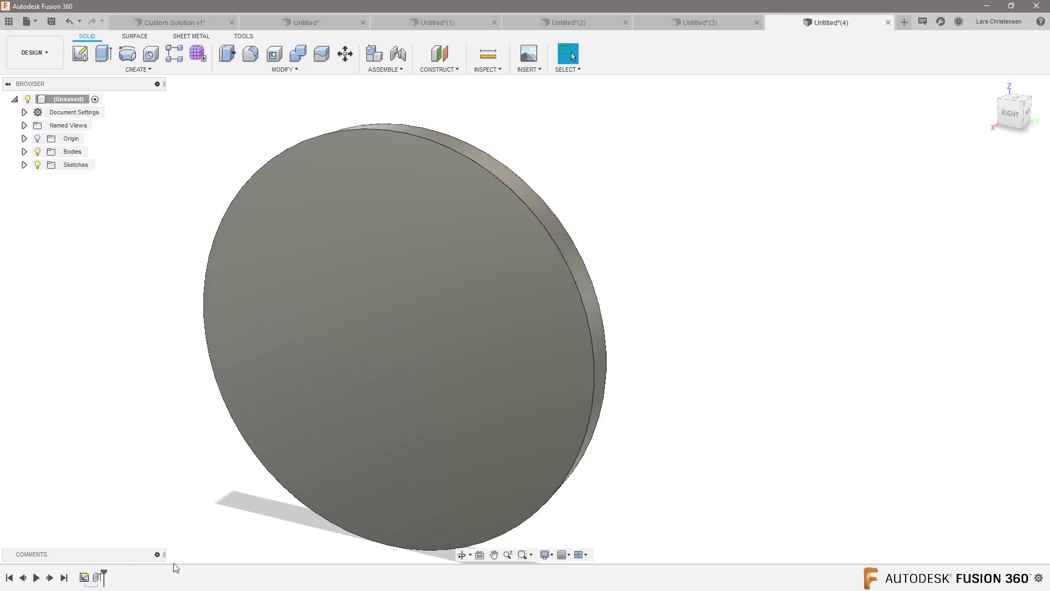
Step: Open the wheel's extrude feature for editing and clear all of its selected profiles
left_click(84, 579)
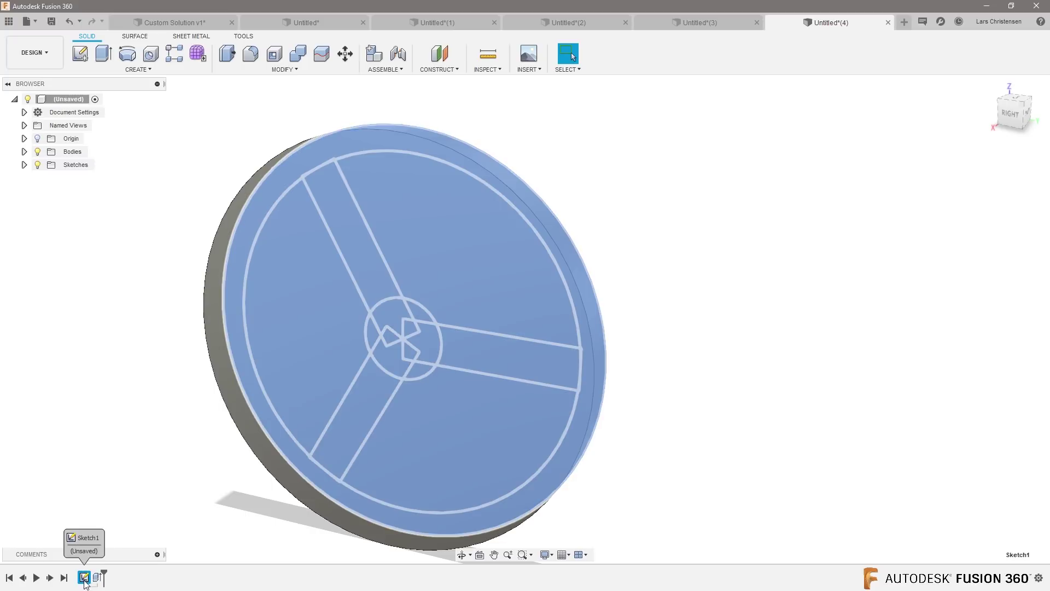
right_click(98, 577)
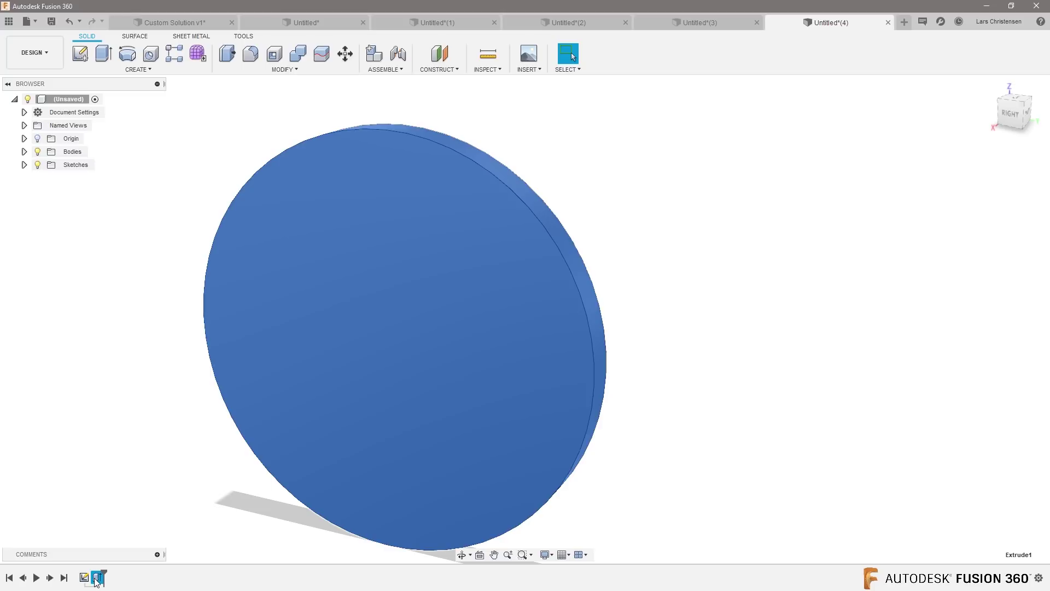
left_click(143, 468)
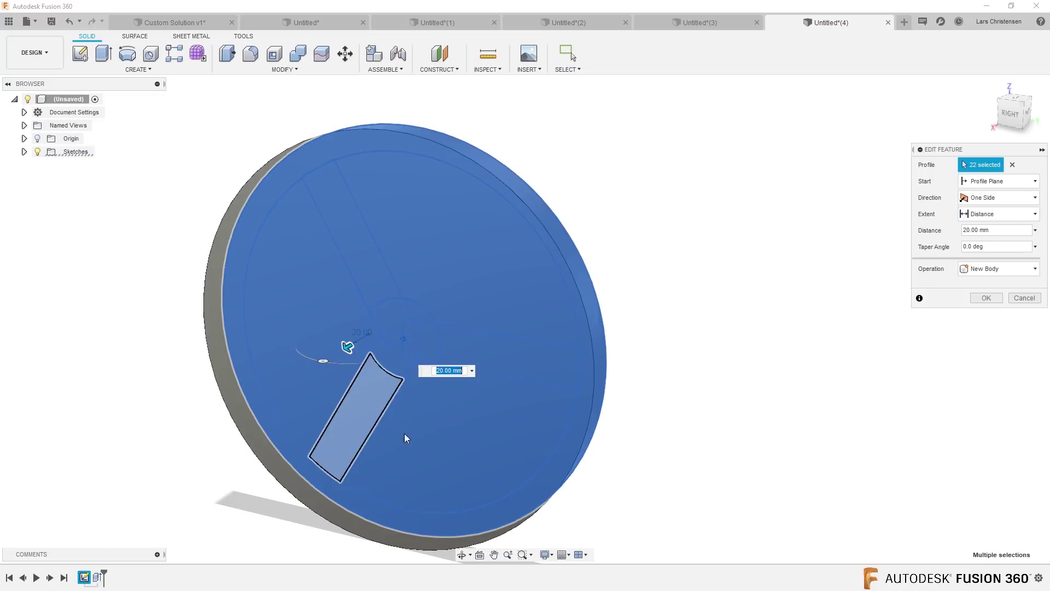
left_click(1013, 165)
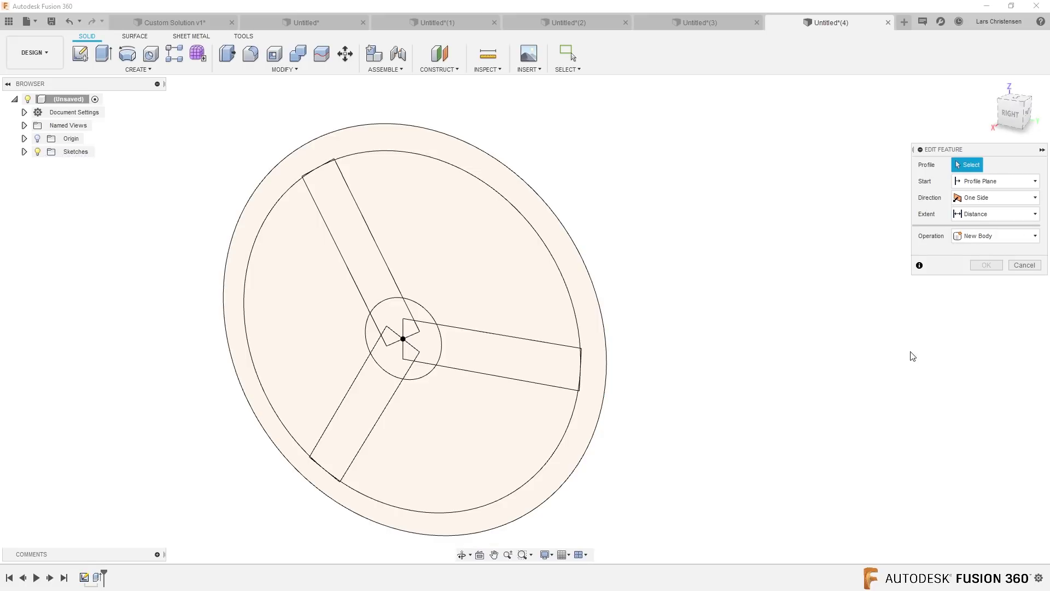
Step: Select the lower spoke and the adjoining hub regions around the centre as extrusion profiles
left_click(355, 419)
left_click(396, 358)
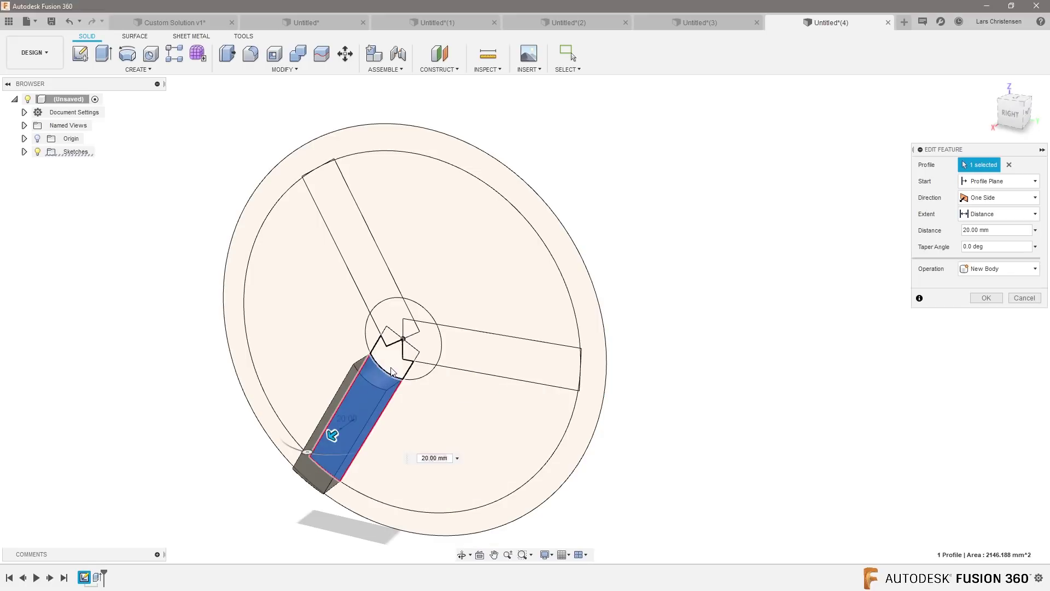
left_click(421, 355)
left_click(432, 342)
left_click(394, 350)
left_click(383, 317)
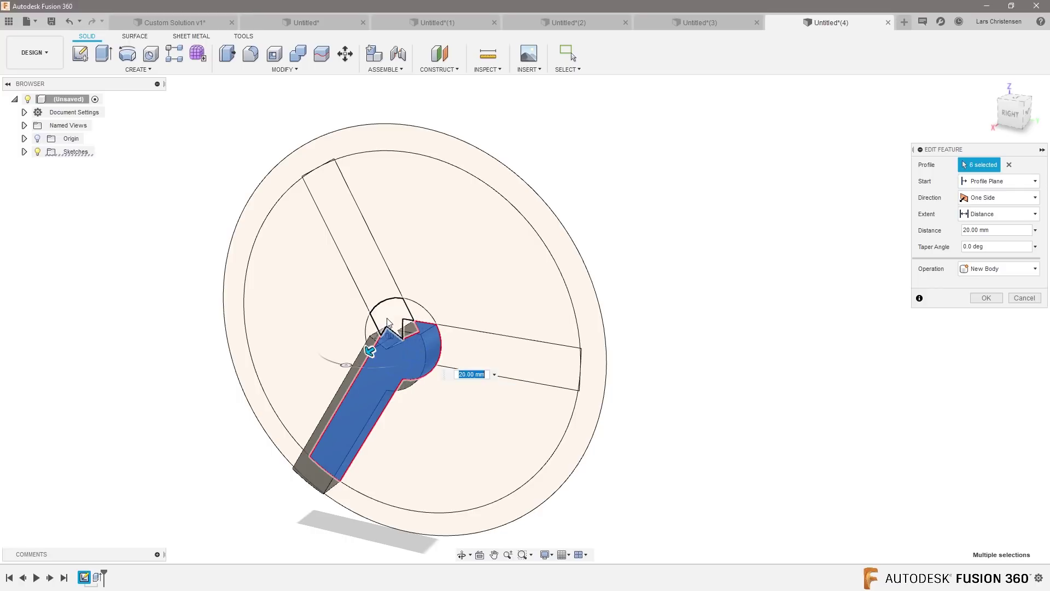
left_click(403, 328)
left_click(402, 327)
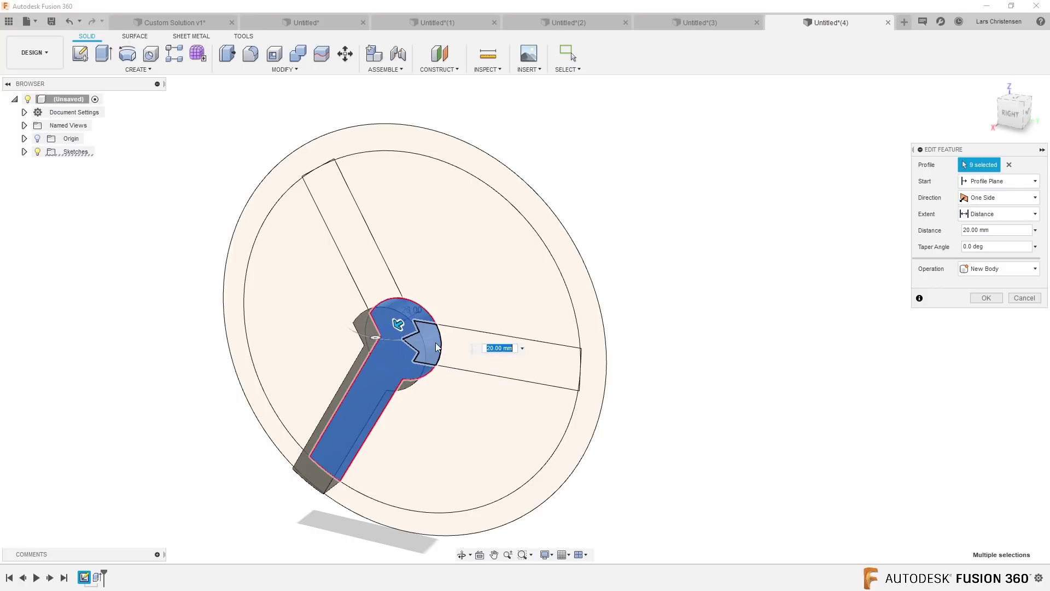
Step: Add the other two spokes and the outer rim ring to the extrusion profiles and apply the edited feature
left_click(551, 376)
left_click(436, 356)
left_click(323, 241)
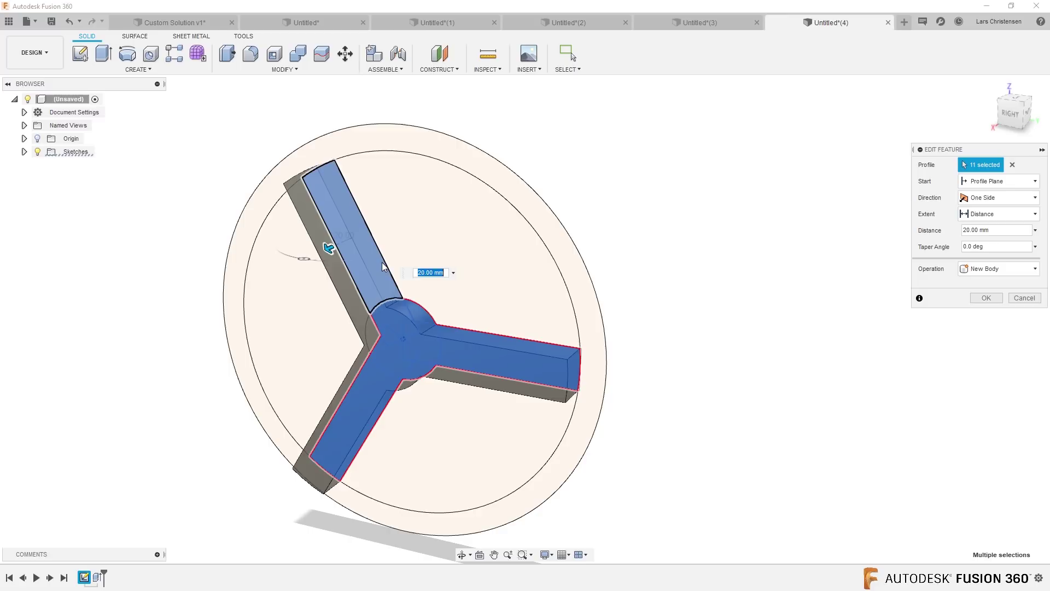
left_click(427, 521)
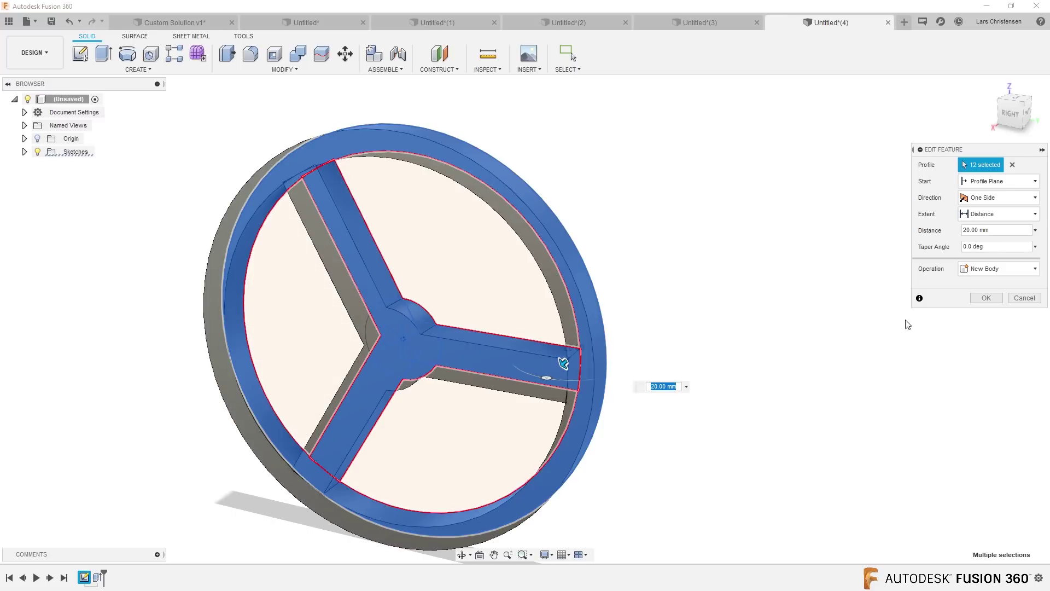
left_click(986, 298)
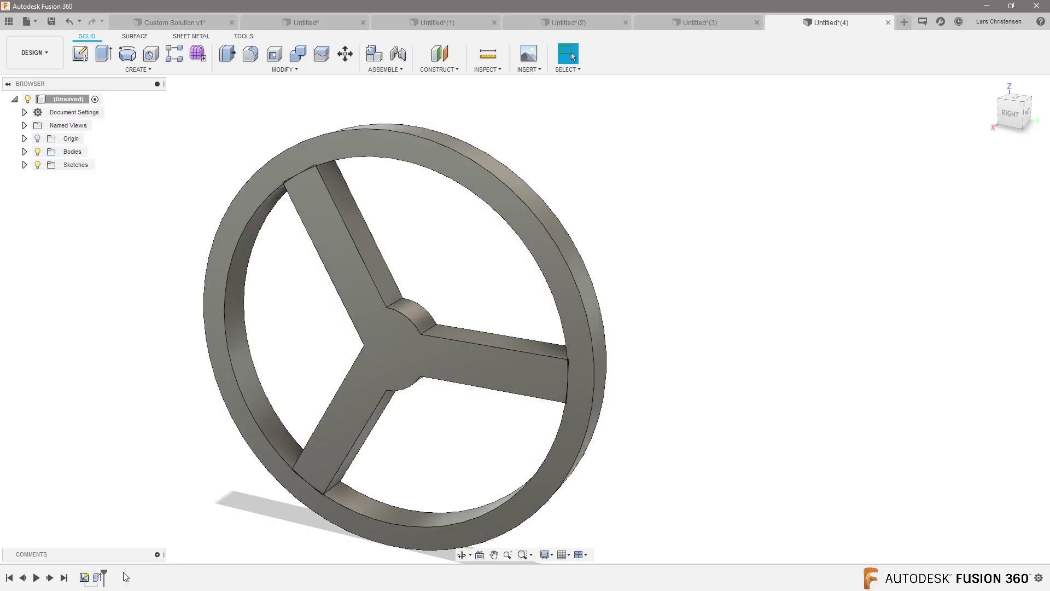
Step: Edit the wheel's extrude feature again and add the missing hub segment between the upper and lower spokes
right_click(97, 577)
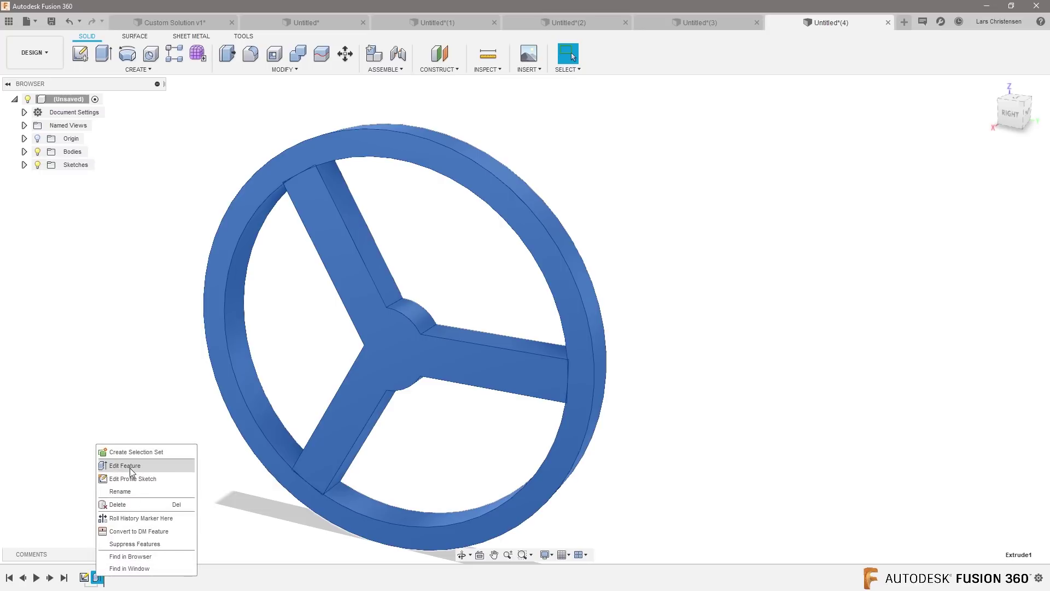
left_click(123, 464)
left_click(330, 408)
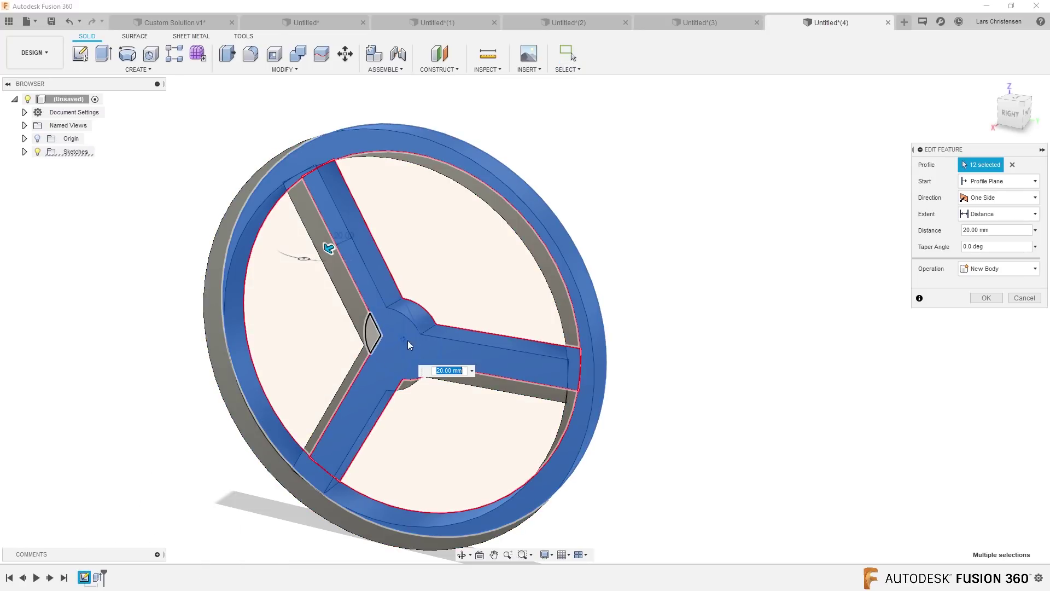
left_click(986, 298)
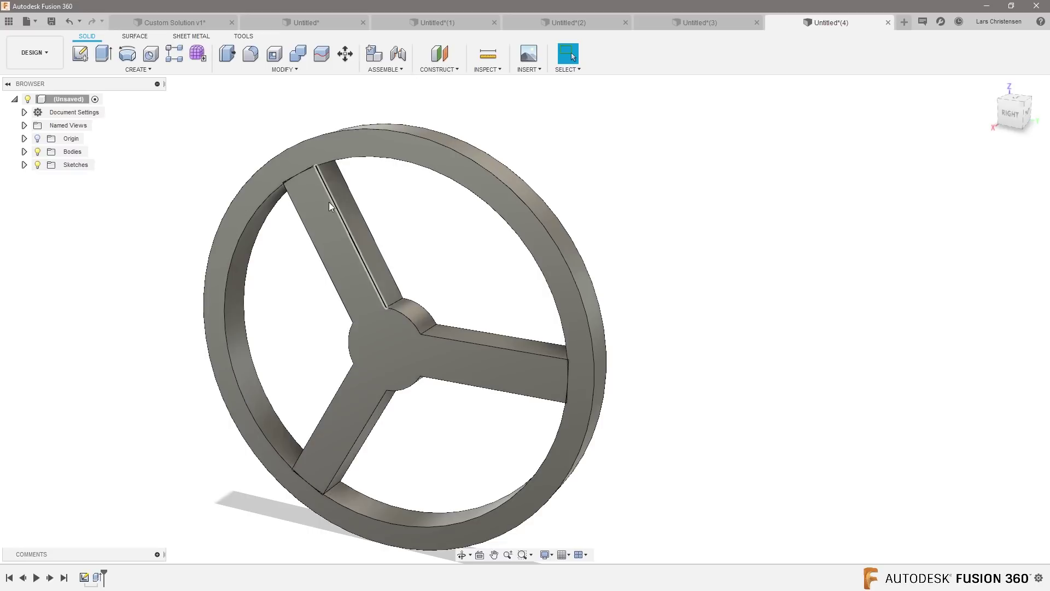
Step: Set the spoke pattern's quantity parameter d5 under Sketch1 to 8 in the model parameters
left_click(278, 70)
left_click(257, 448)
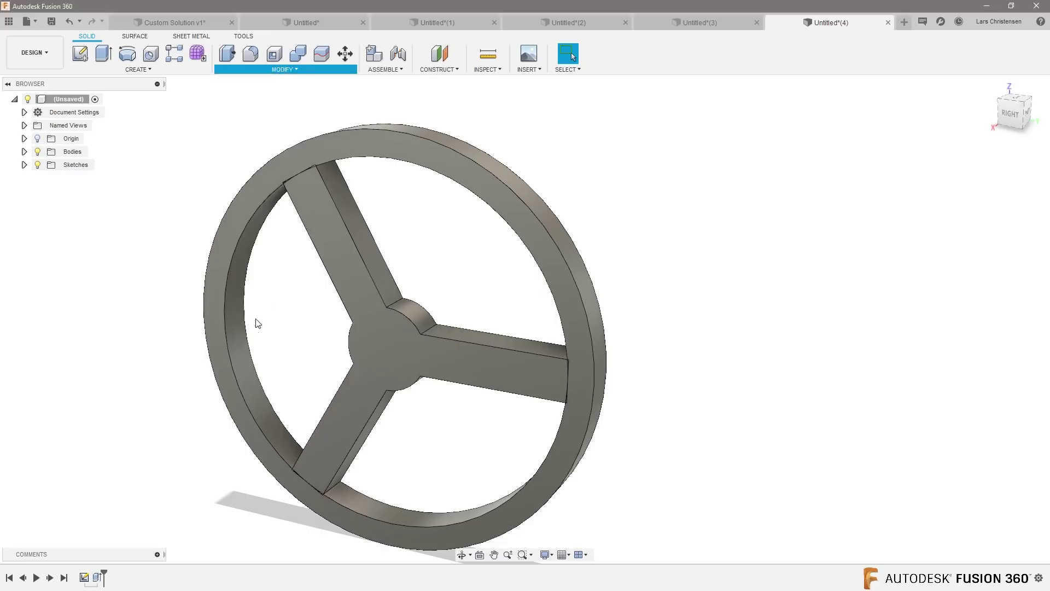
left_click(829, 235)
left_click(830, 235)
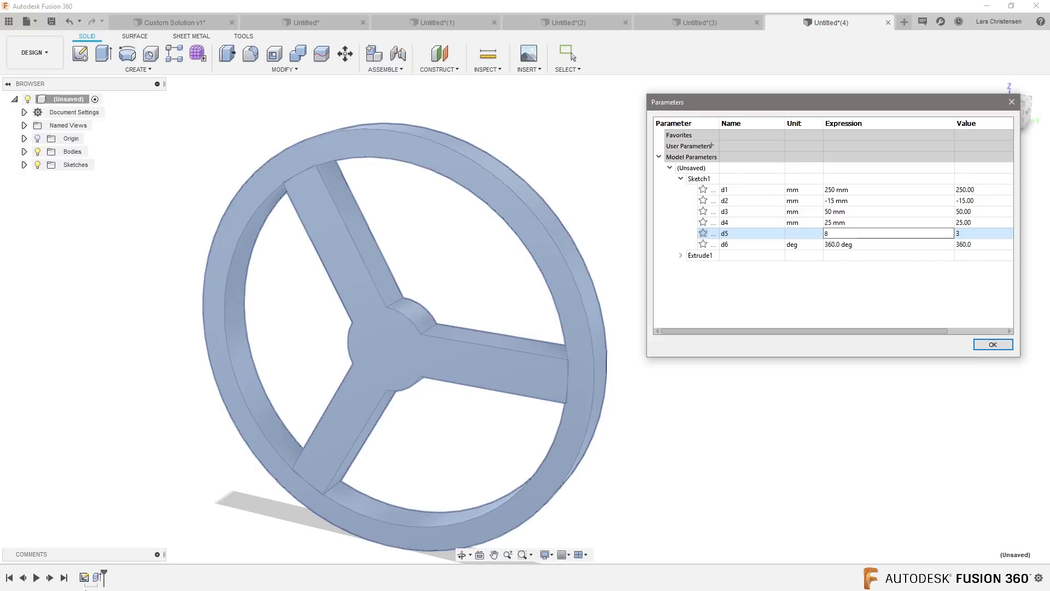
left_click(993, 346)
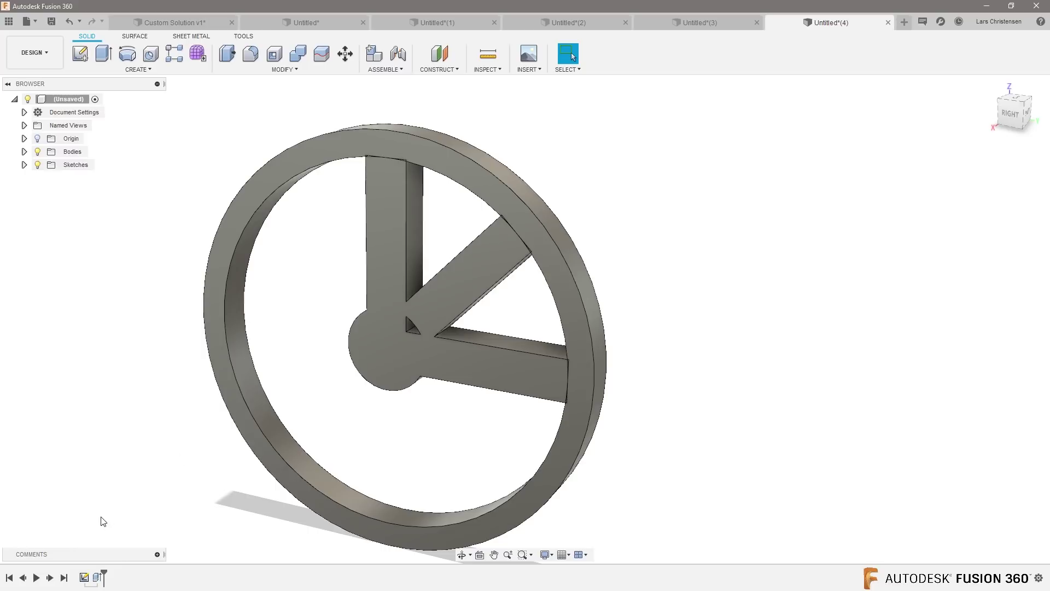
left_click(98, 578)
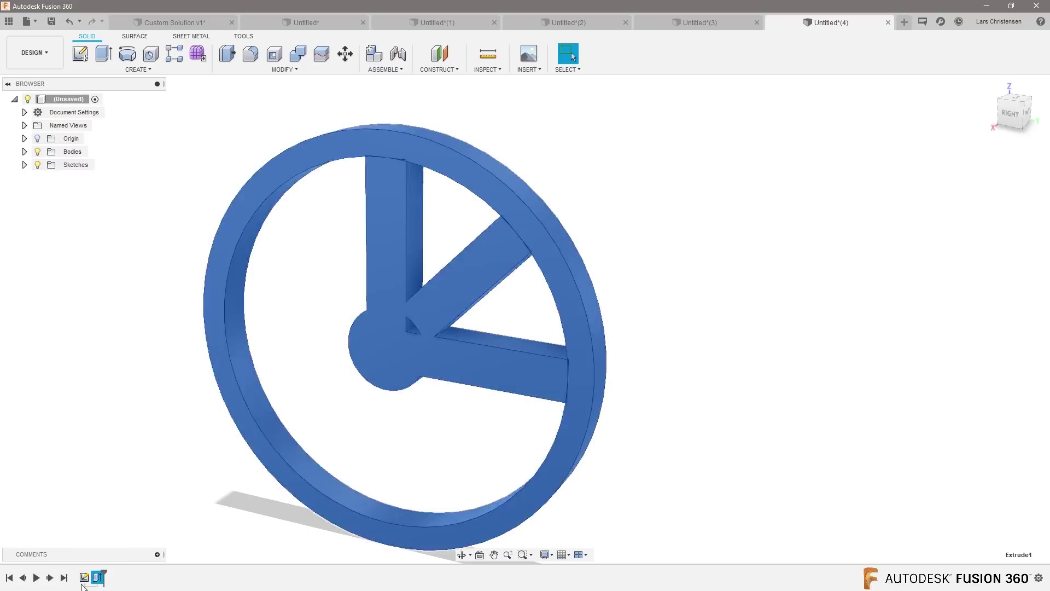
Step: Create a new empty design and start a sketch on the front XZ plane
left_click(903, 20)
left_click(80, 53)
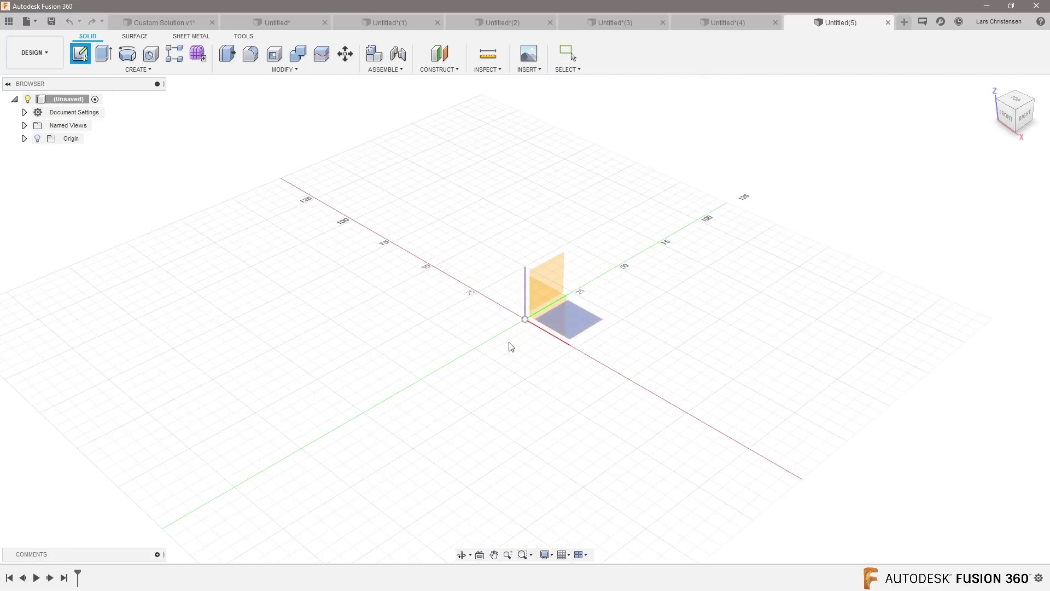
left_click(550, 300)
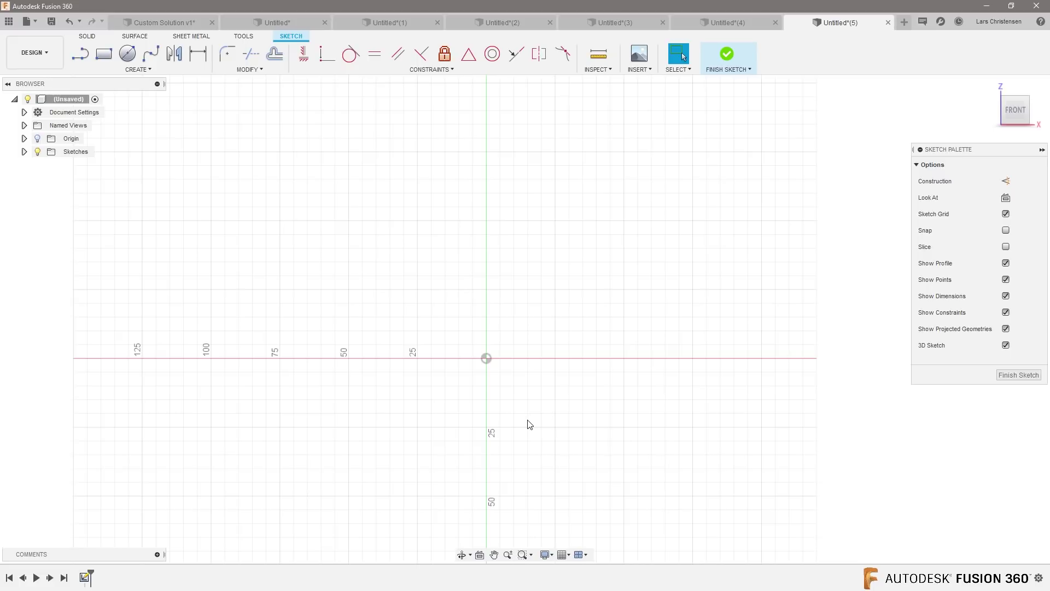
Step: Draw a 250 mm diameter circle centred on the origin
key("c")
left_click(486, 358)
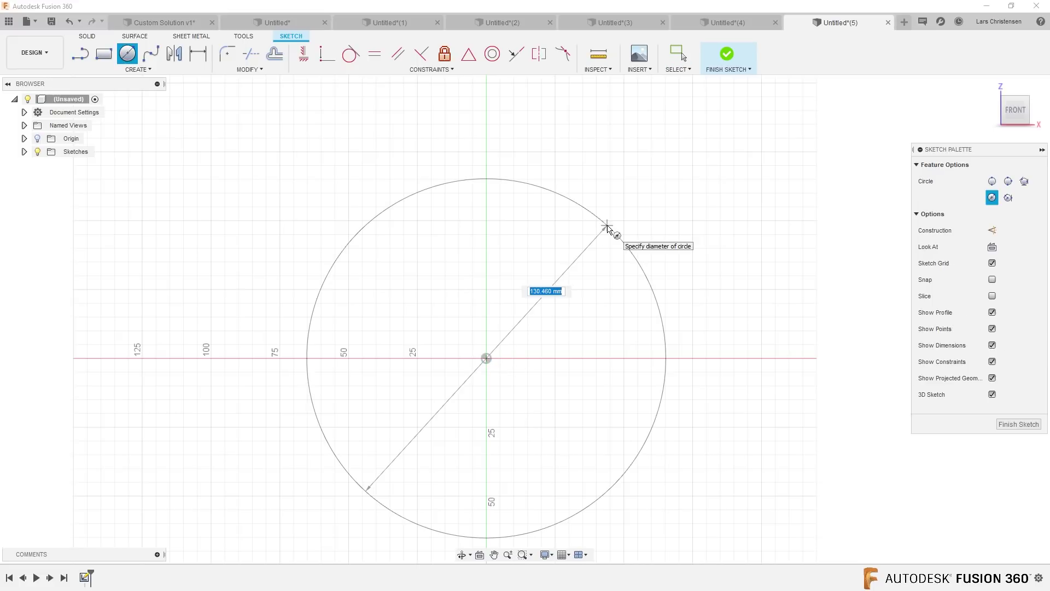
type("250")
key("Return")
key("Escape")
scroll(365, 309, "down", 3)
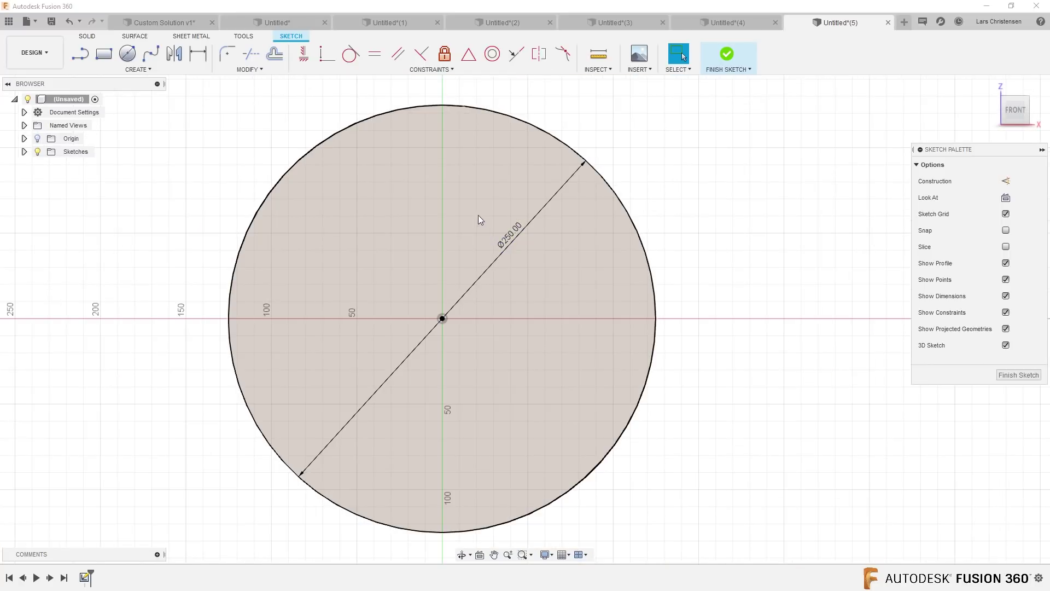
Step: Offset the 250 mm circle 15 mm inward to form the rim
key("o")
left_click(496, 111)
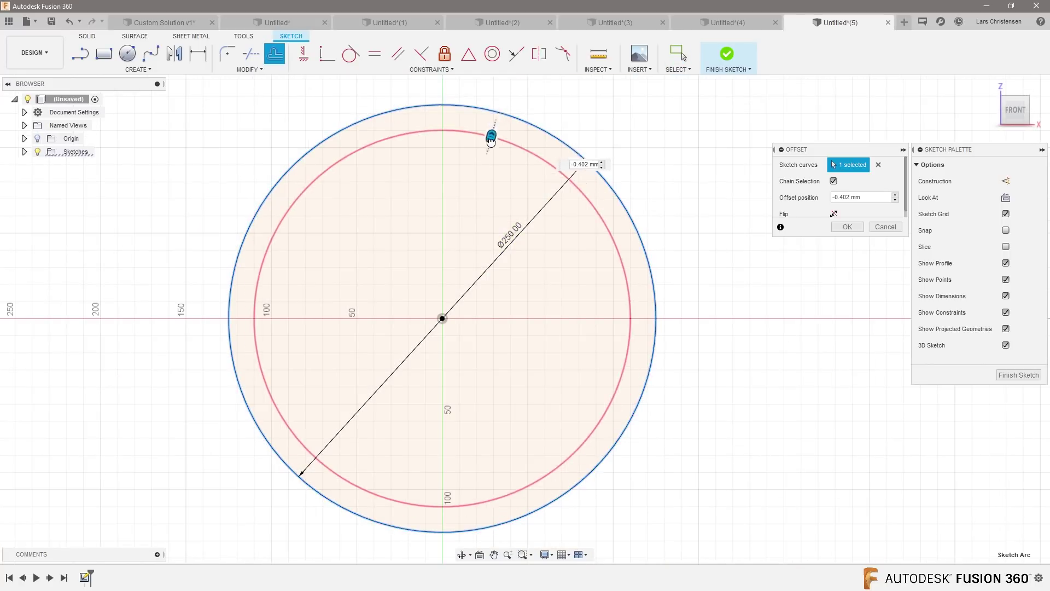
type("-15")
key("Return")
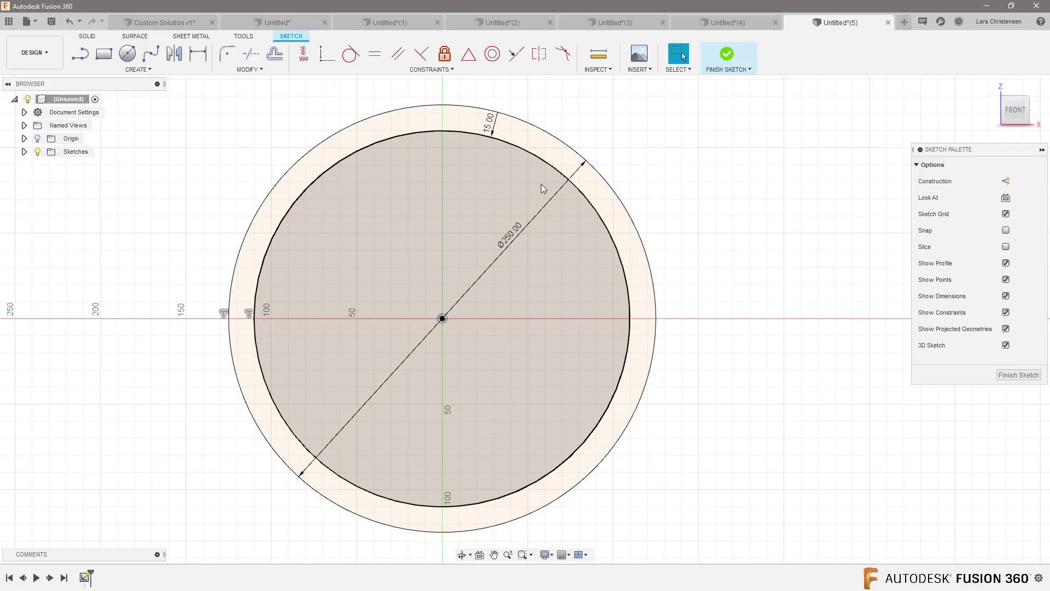
Step: Draw a 50 mm diameter hub circle centred on the origin
key("c")
left_click(442, 318)
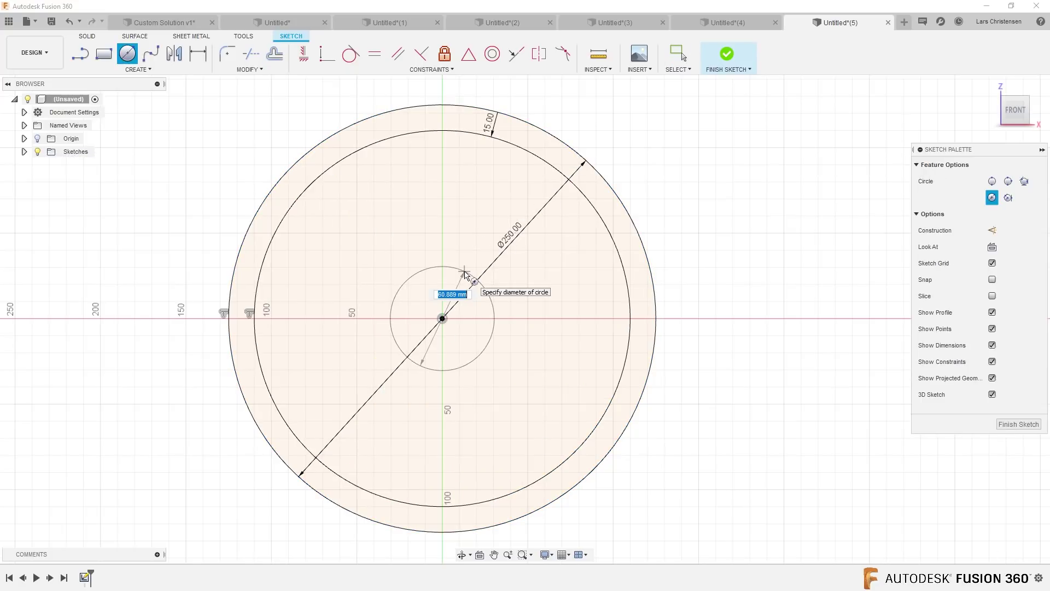
type("50")
key("Return")
key("Escape")
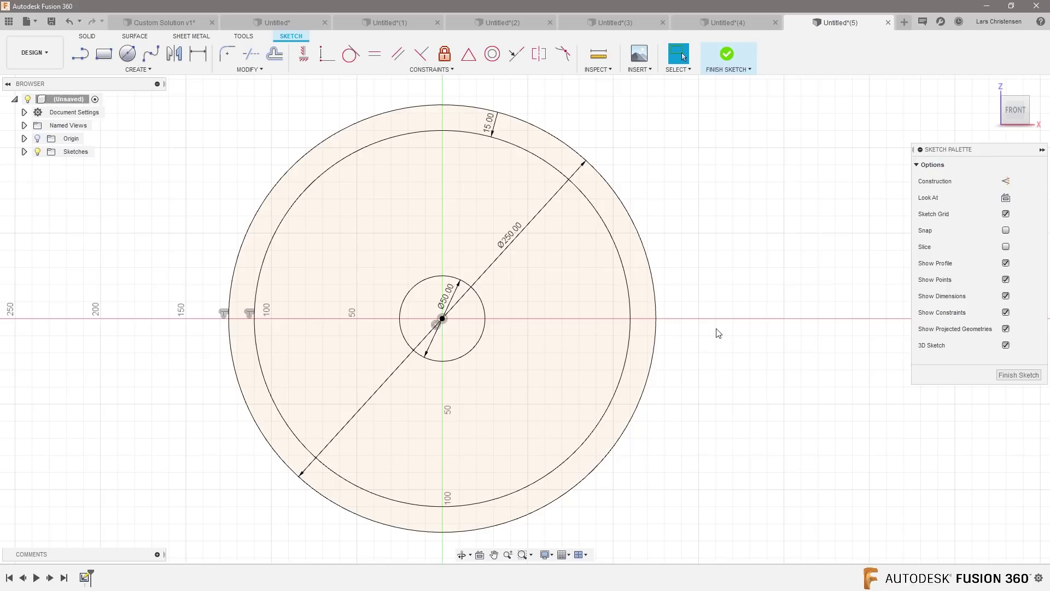
Step: Extrude the rim ring and hub circle profiles by -30 mm as new bodies
key("e")
left_click(563, 346)
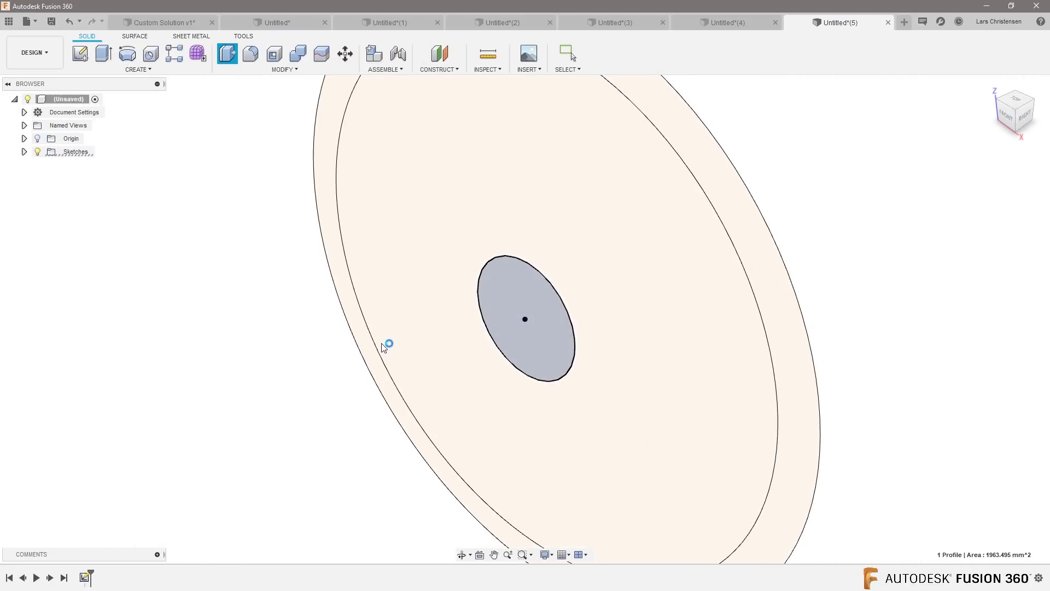
scroll(363, 347, "down", 5)
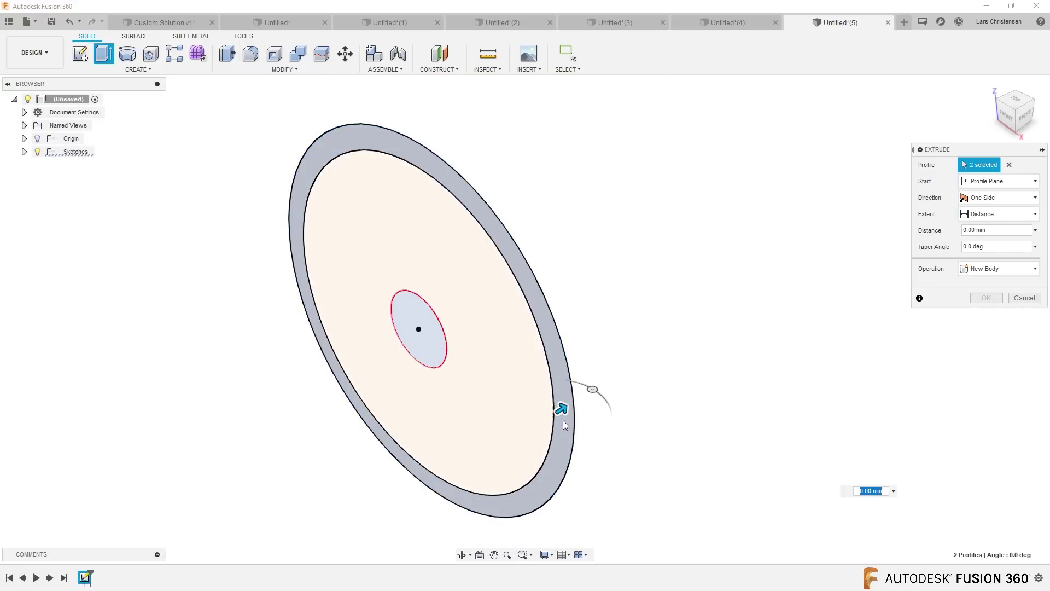
left_click(562, 408)
left_click_drag(563, 408, 506, 444)
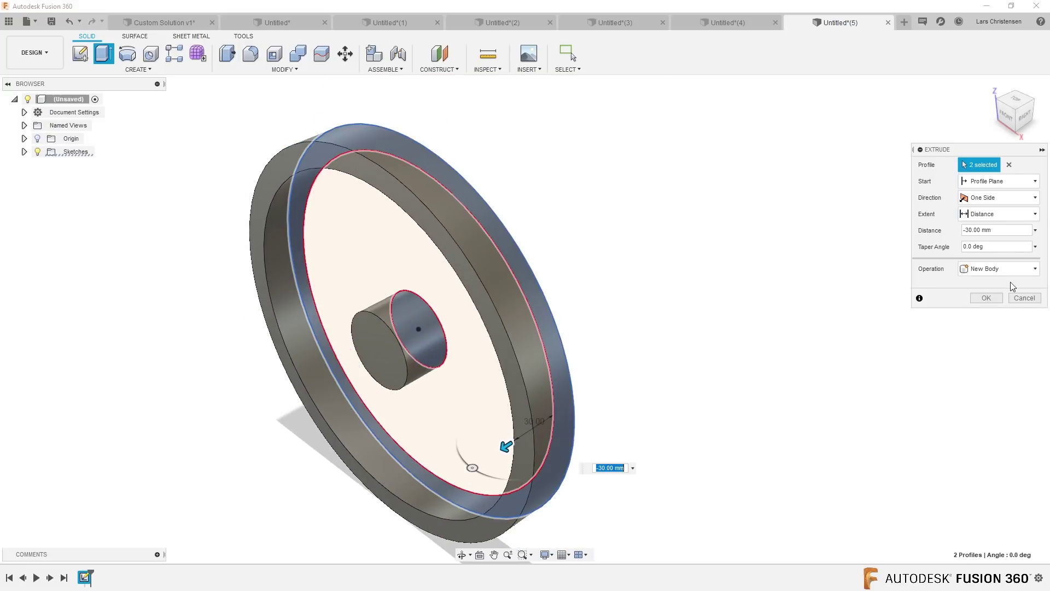
left_click(986, 297)
Step: Start a new sketch on the front XZ plane and draw a horizontal rectangle about 26 mm high to the right of the wheel
middle_click_drag(241, 562, 232, 530, "shift")
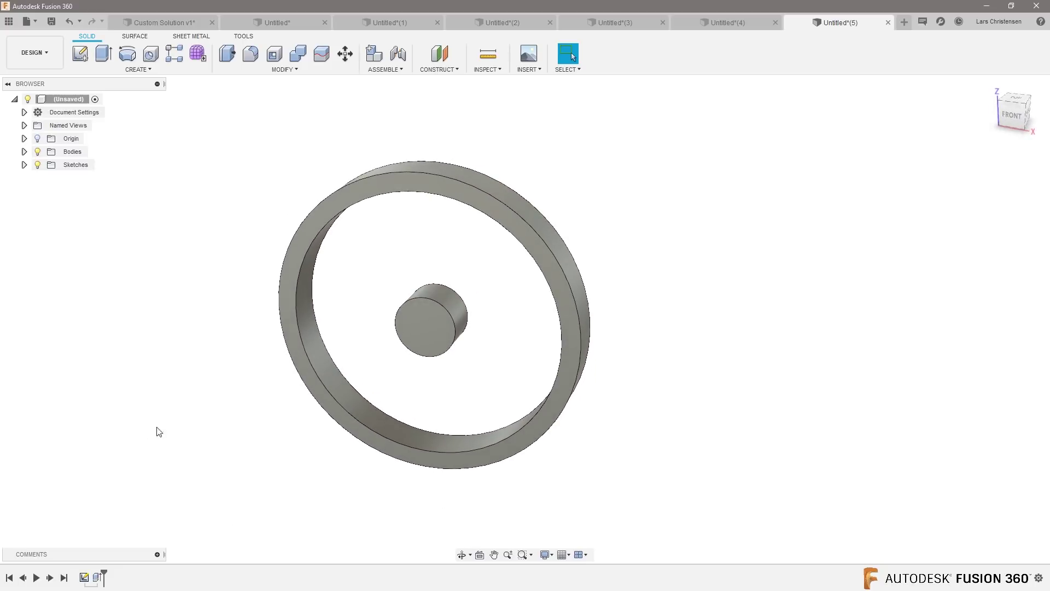
left_click(80, 55)
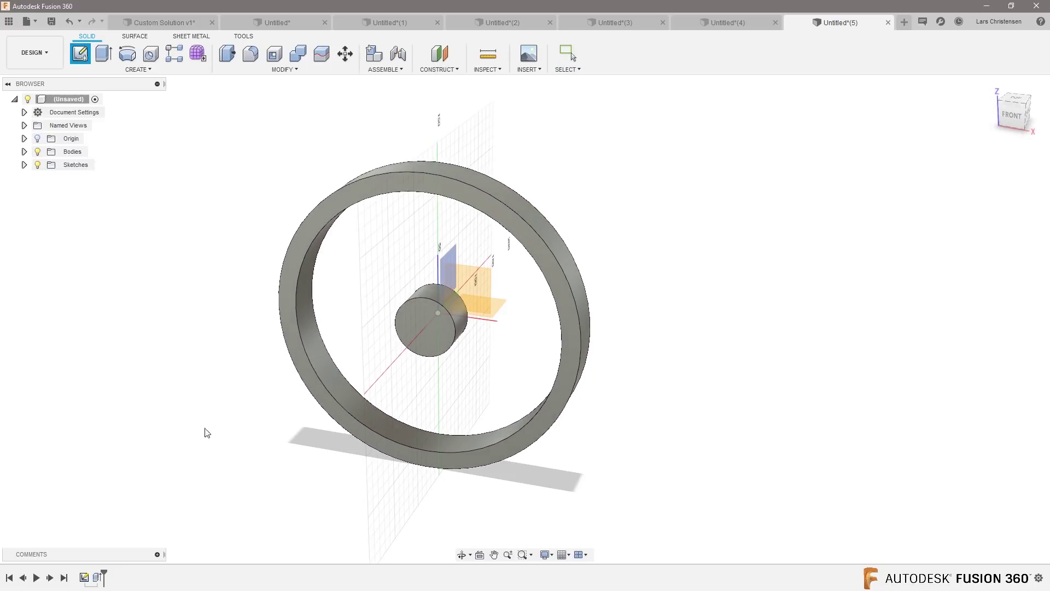
left_click(481, 285)
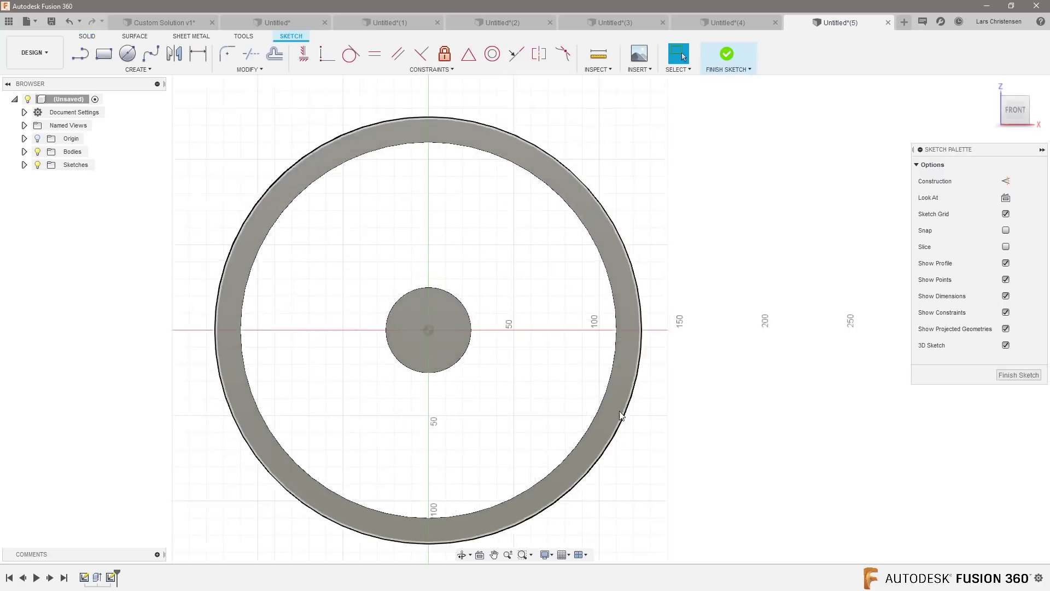
left_click(104, 54)
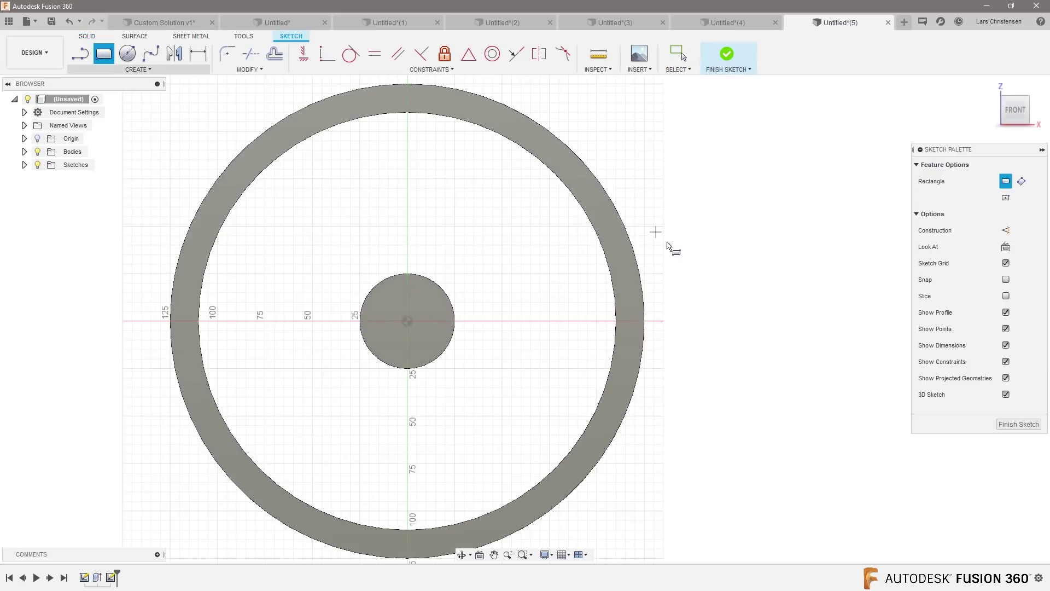
left_click(694, 275)
left_click(880, 323)
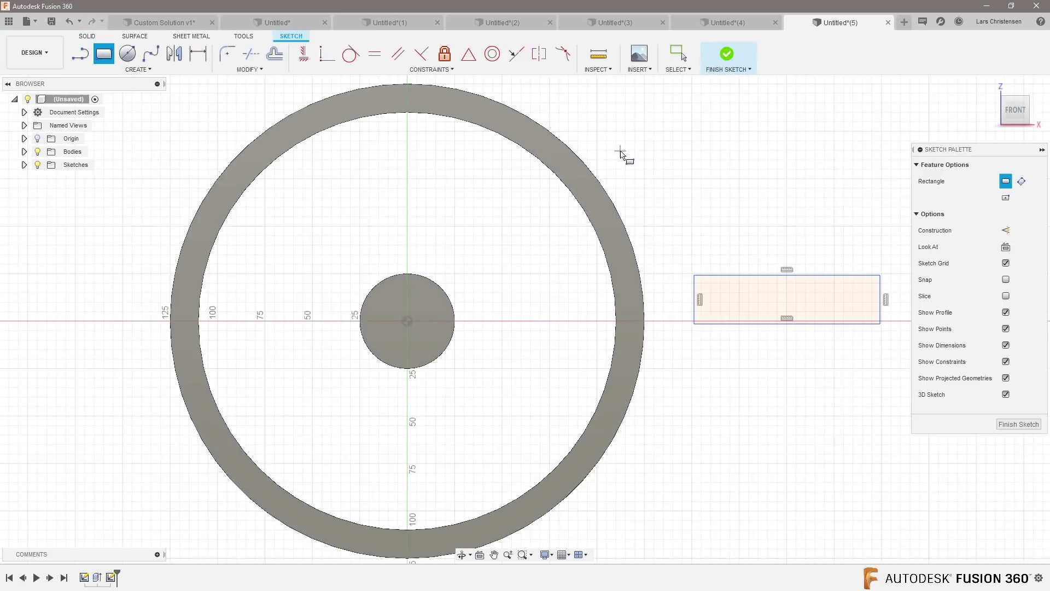
Step: Constrain the midpoint of the rectangle's left side to the origin
left_click(468, 53)
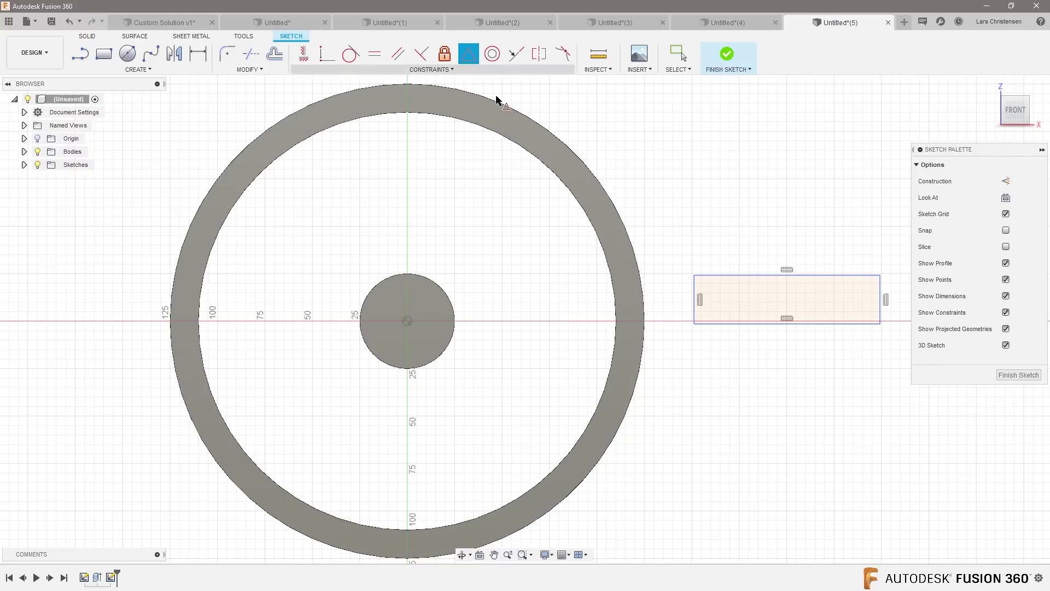
left_click(695, 306)
left_click(407, 321)
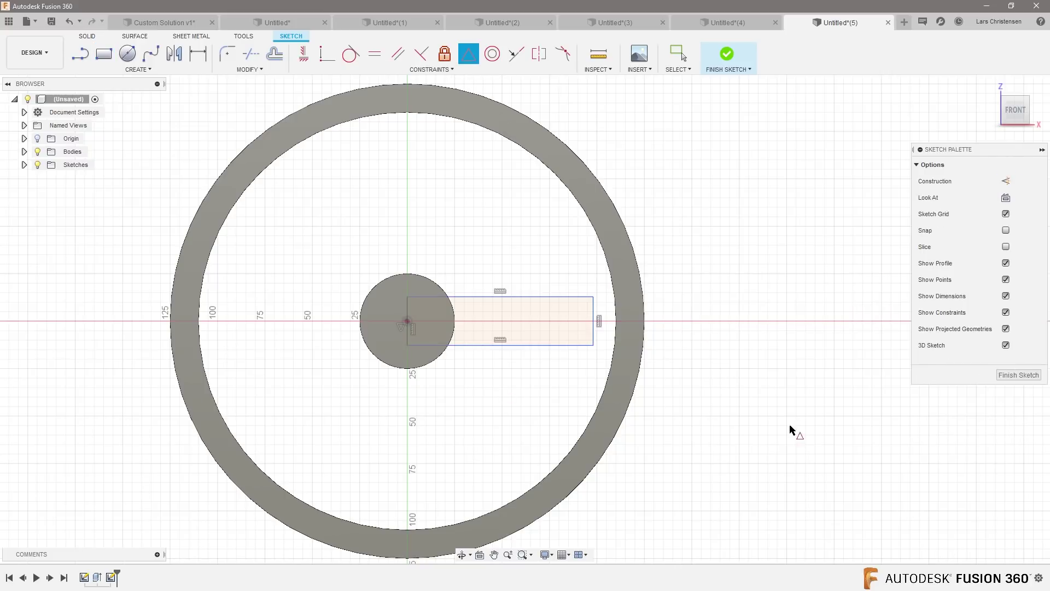
Step: Project the rim's inner circular edge into the sketch with the projection link kept on
scroll(729, 345, "up", 2)
key("p")
left_click(590, 307)
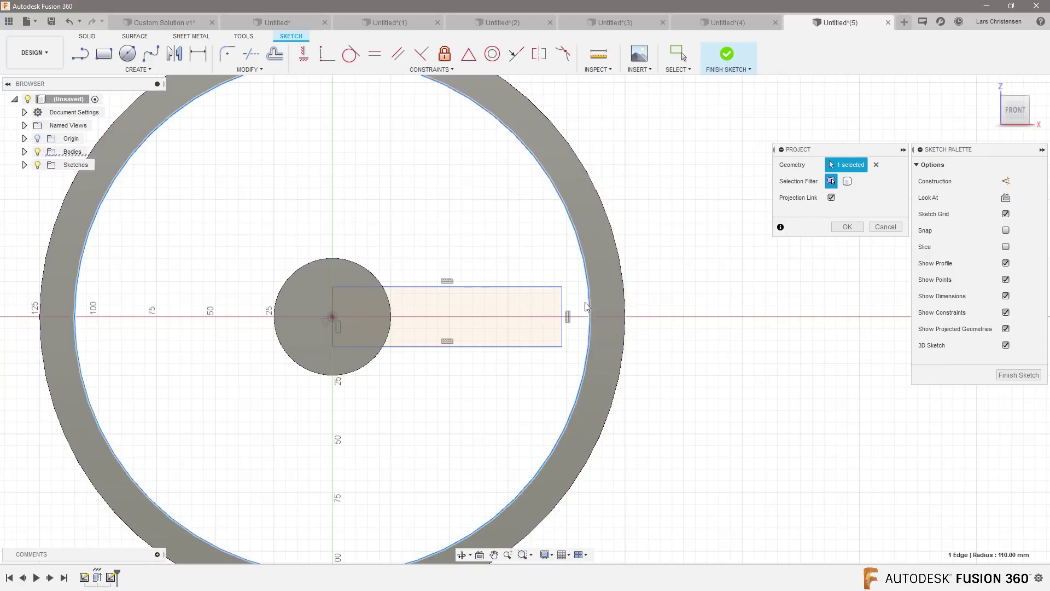
left_click(847, 226)
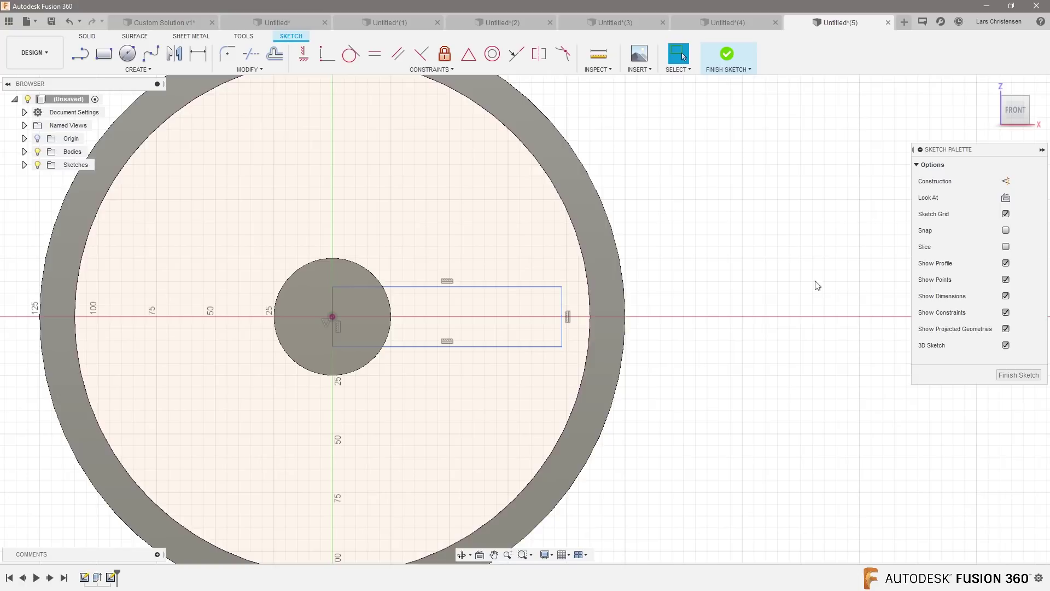
Step: Make the rectangle's right side tangent to the projected inner rim circle
left_click(350, 54)
left_click(562, 340)
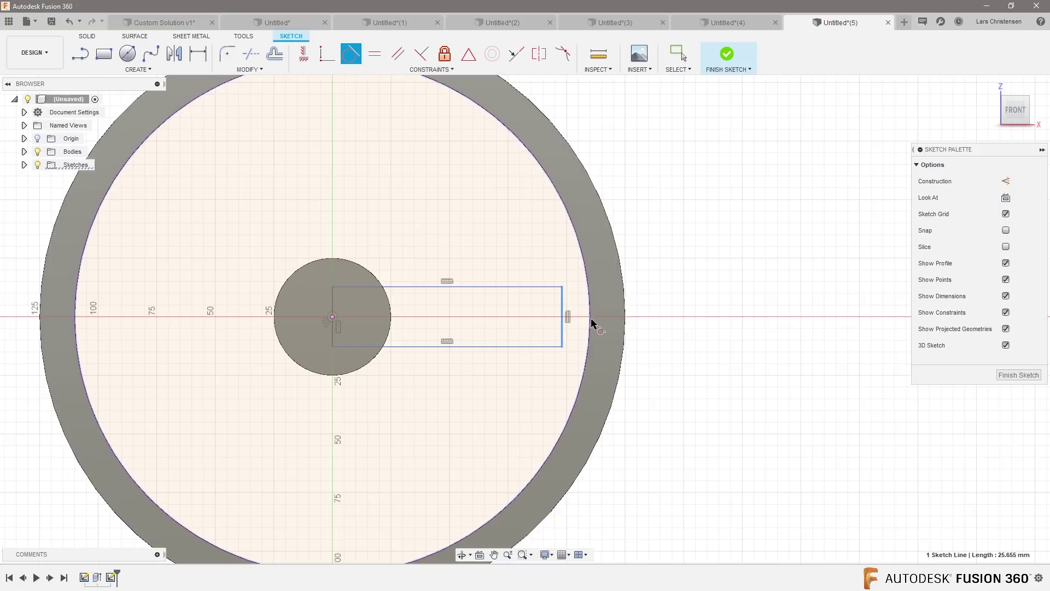
left_click(590, 323)
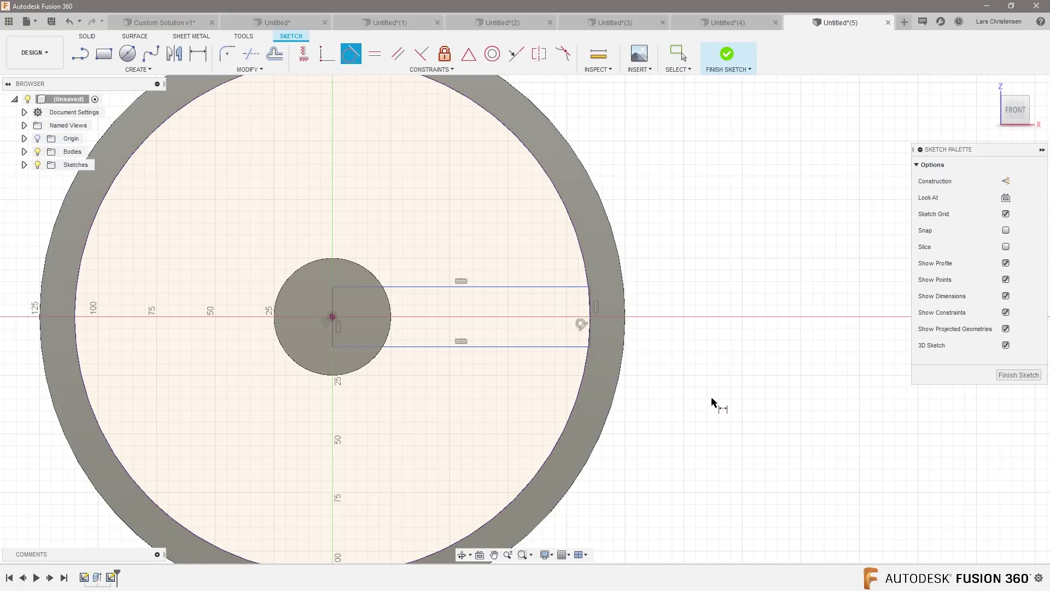
Step: Dimension the height between the spoke rectangle's two horizontal sides to 25 mm
key("d")
left_click(574, 287)
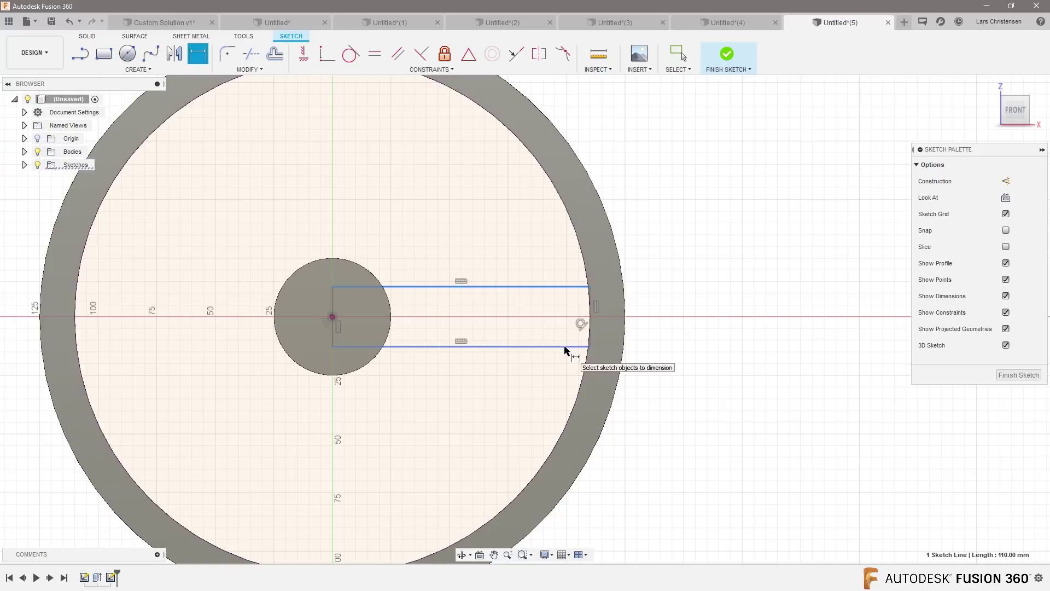
left_click(578, 346)
left_click(688, 316)
type("25")
key("Return")
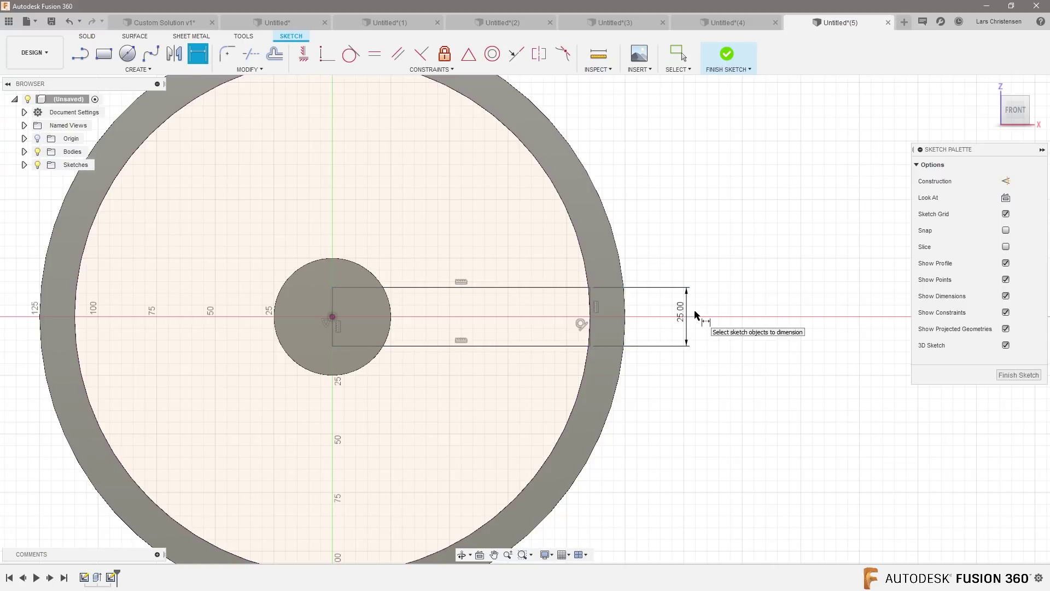
Step: Extrude the spoke rectangle by -25 mm with the Join operation so it connects the hub and rim
key("e")
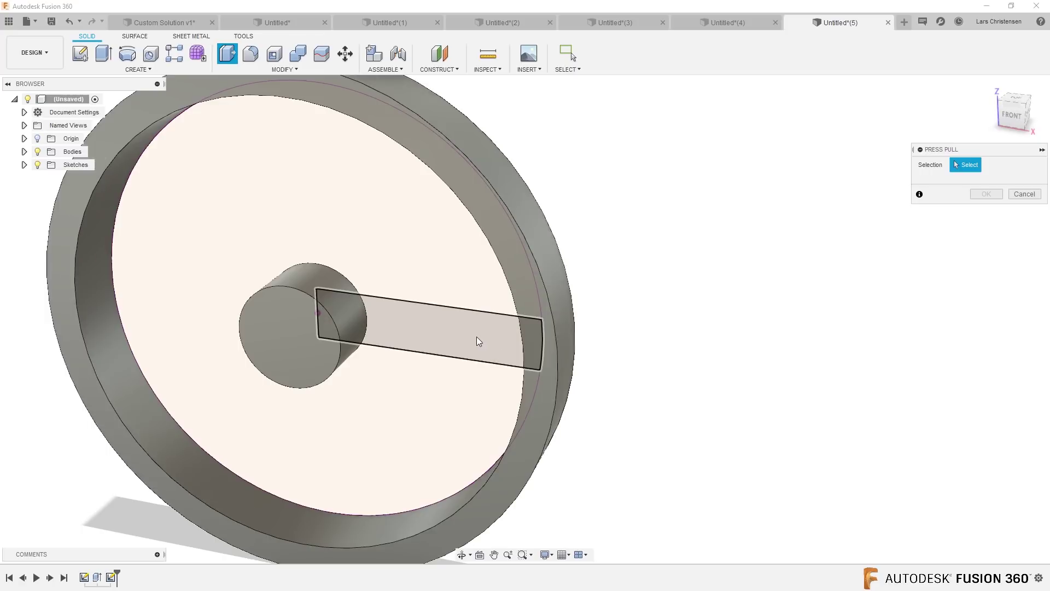
left_click(475, 338)
left_click_drag(430, 324, 403, 353)
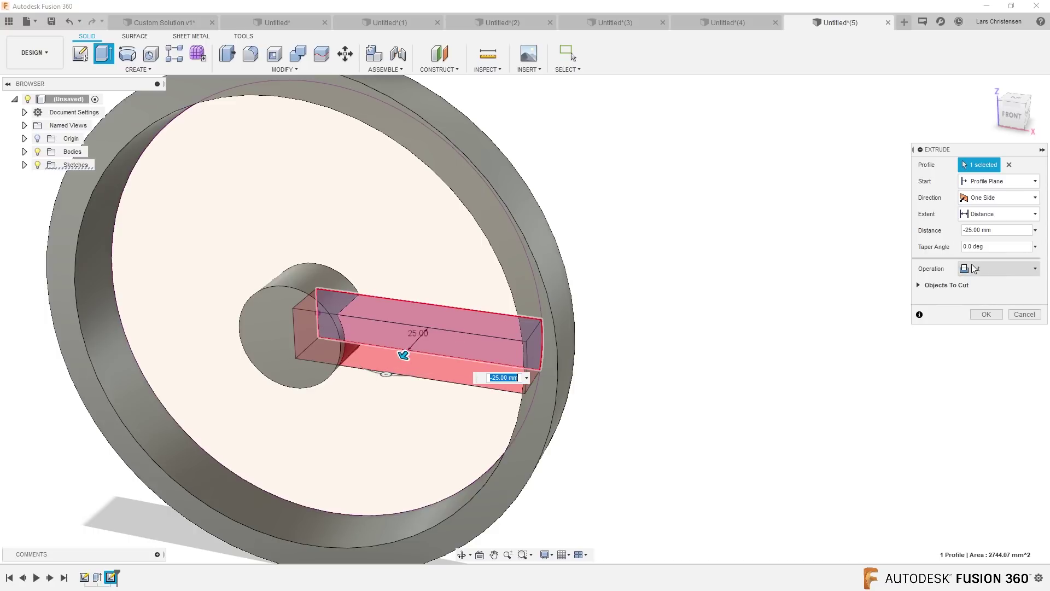
left_click(998, 268)
left_click(983, 284)
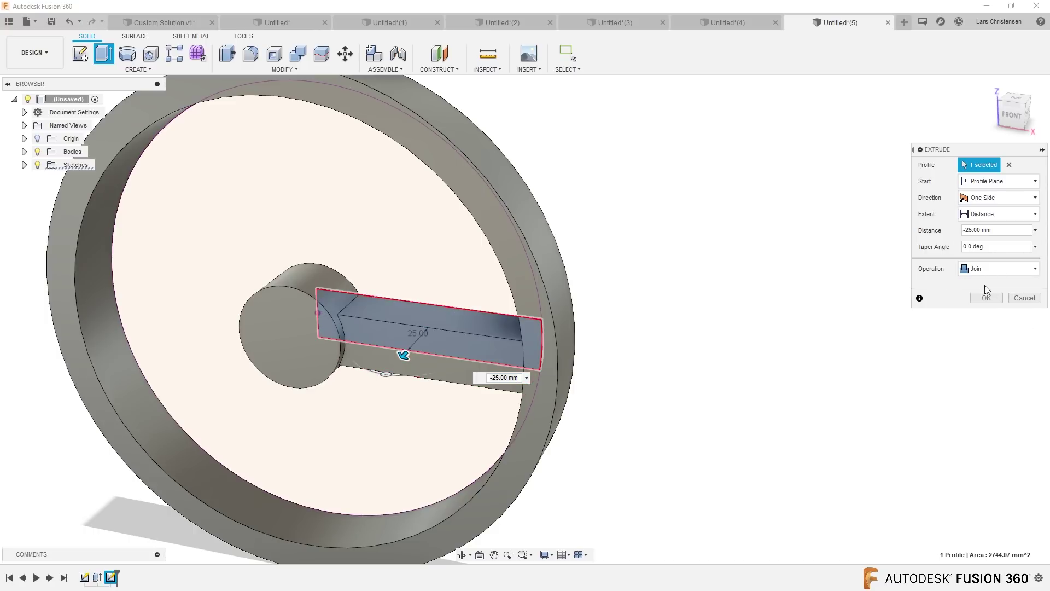
left_click(1000, 300)
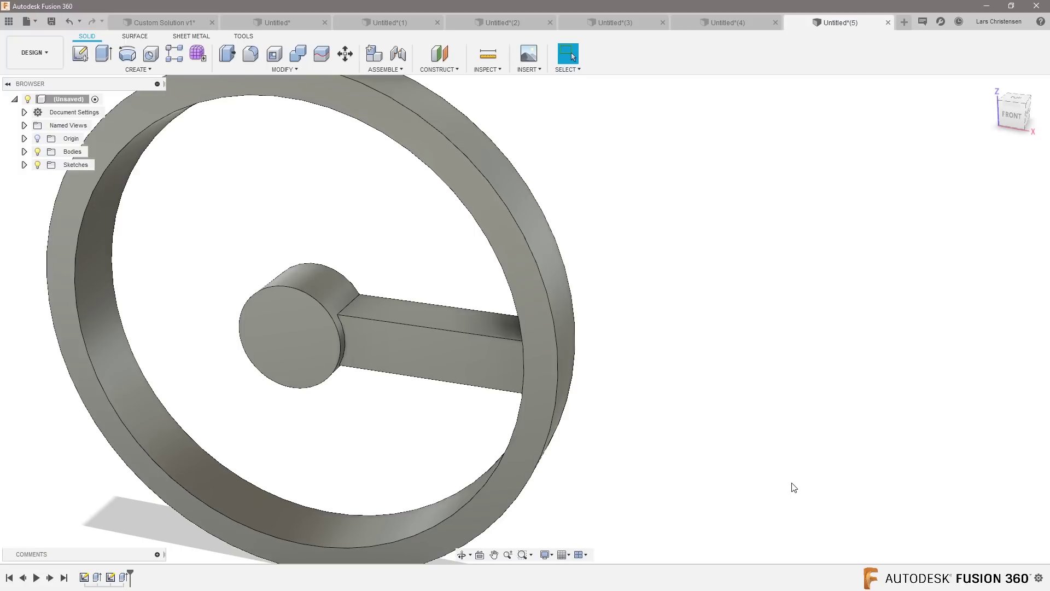
Step: Create a full circular pattern of the spoke's extrude feature around the Y axis through the hub, with a quantity of 3
scroll(766, 462, "down", 3)
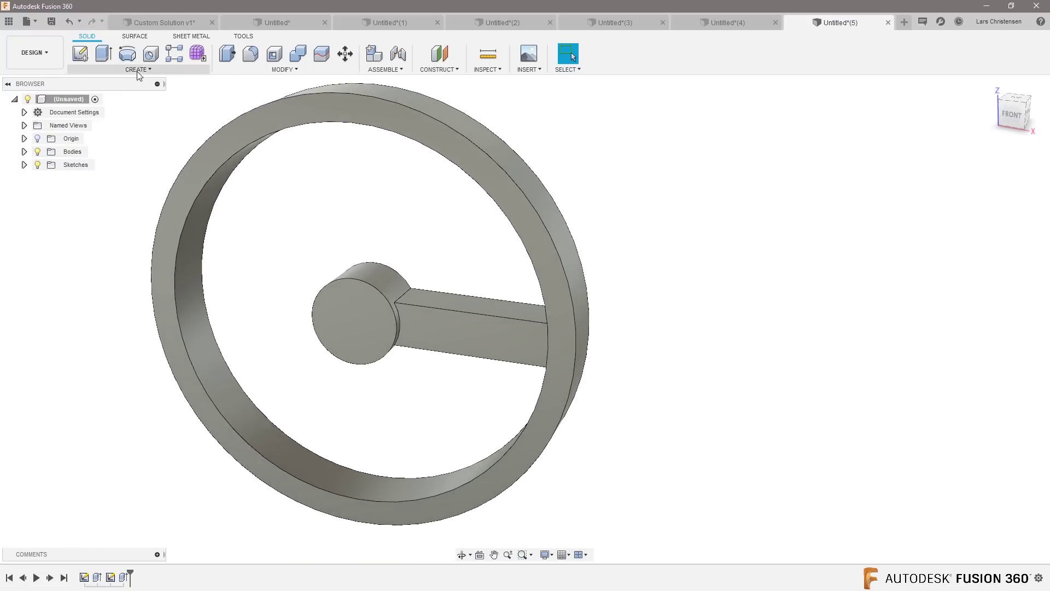
left_click(137, 70)
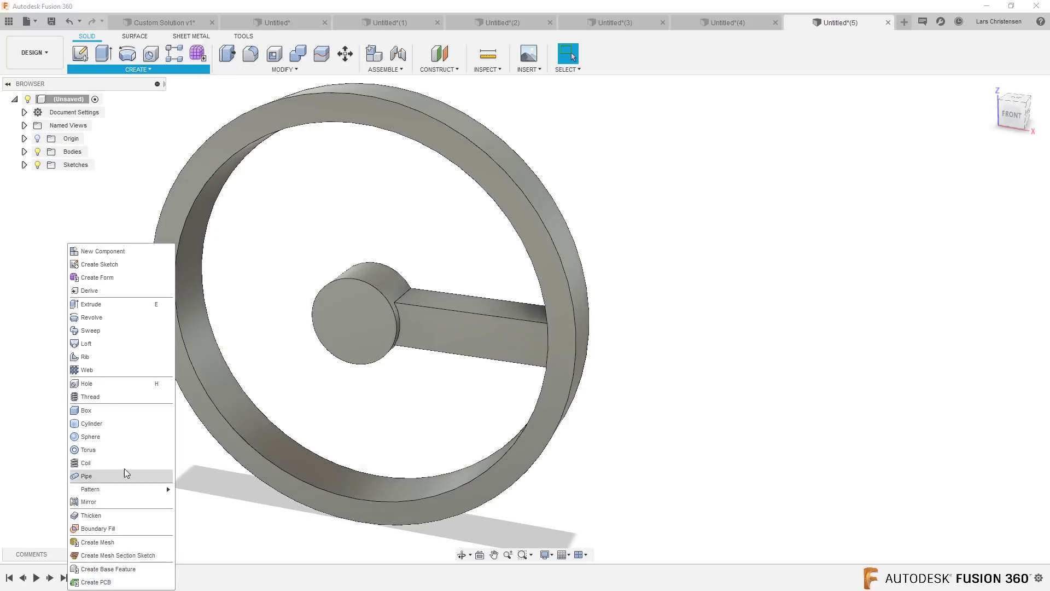
mouse_move(126, 491)
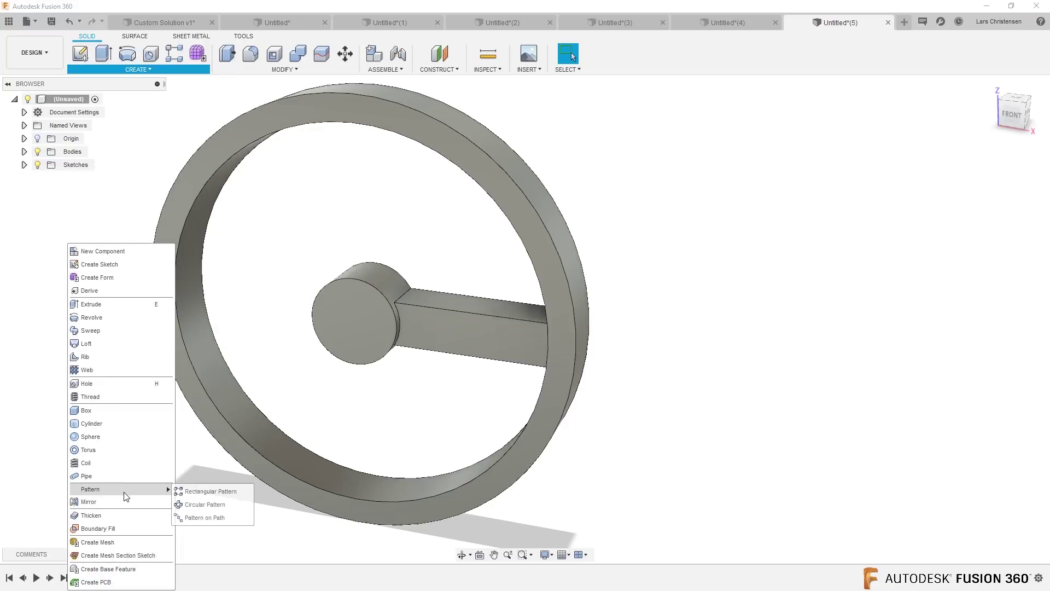
left_click(191, 504)
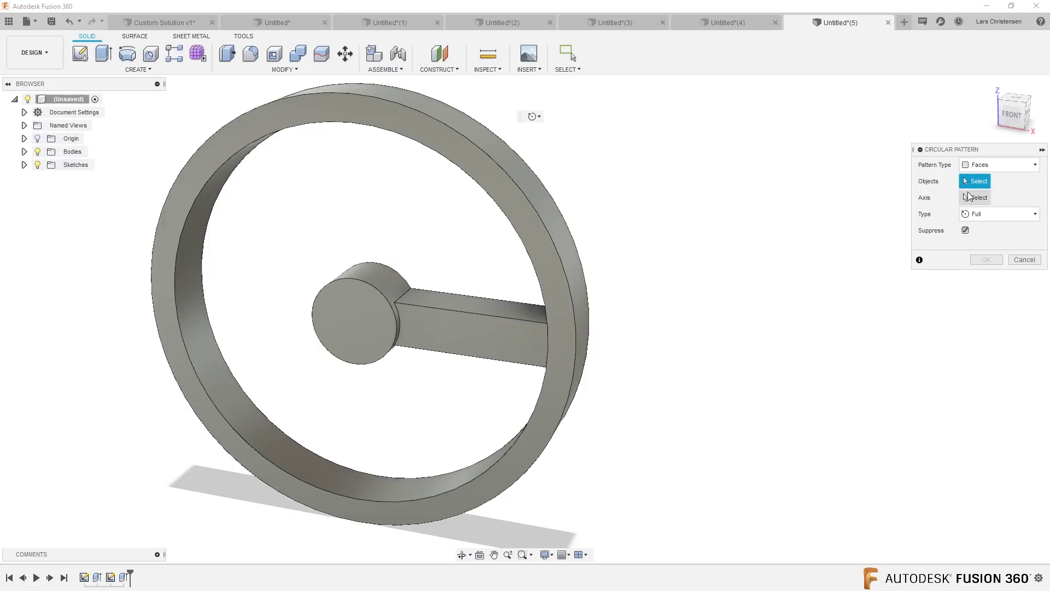
left_click(968, 164)
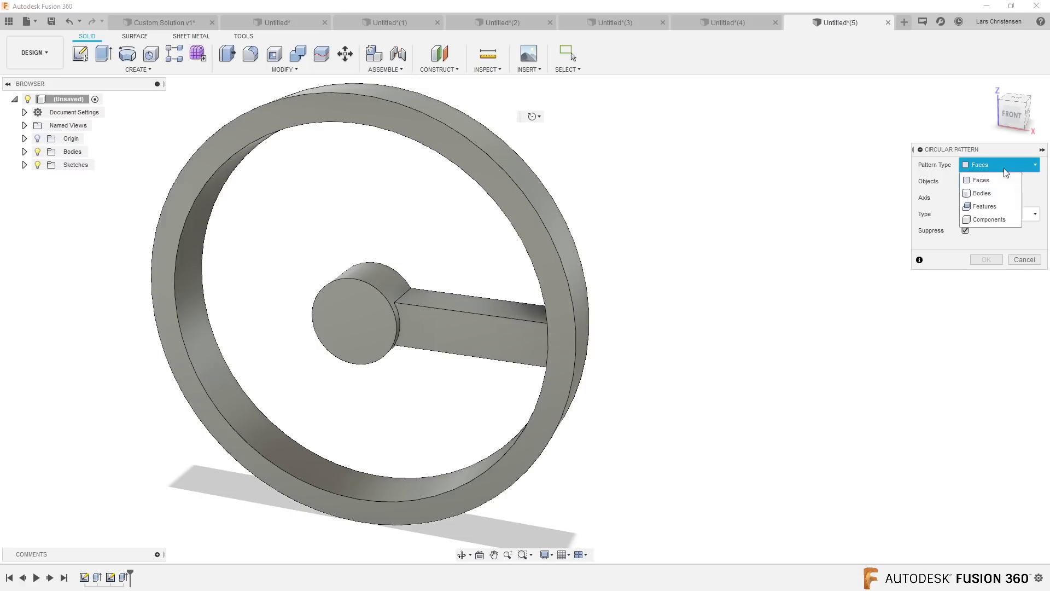
left_click(985, 207)
left_click(124, 577)
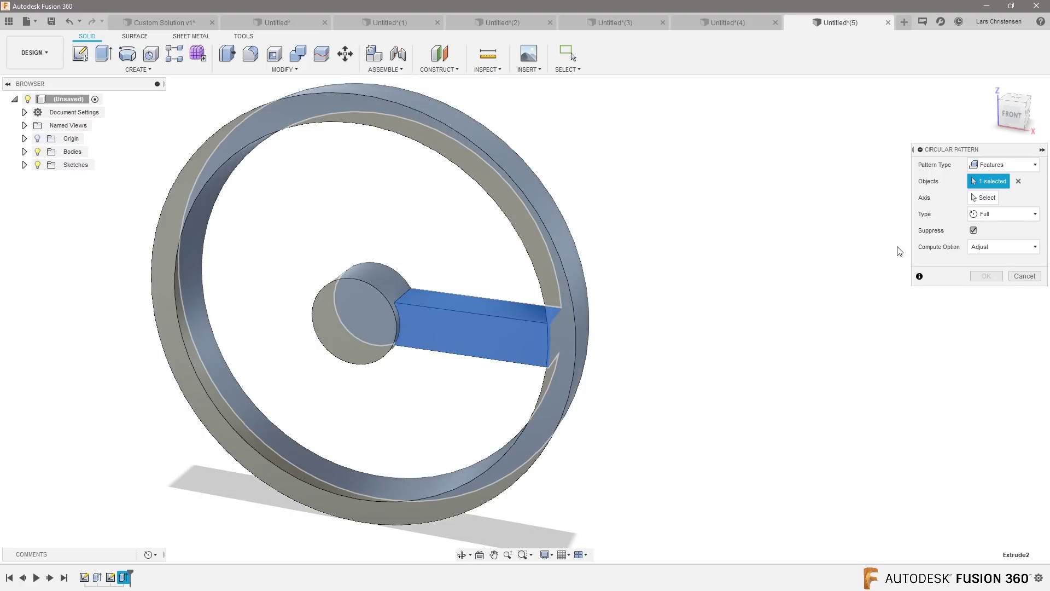
left_click(987, 197)
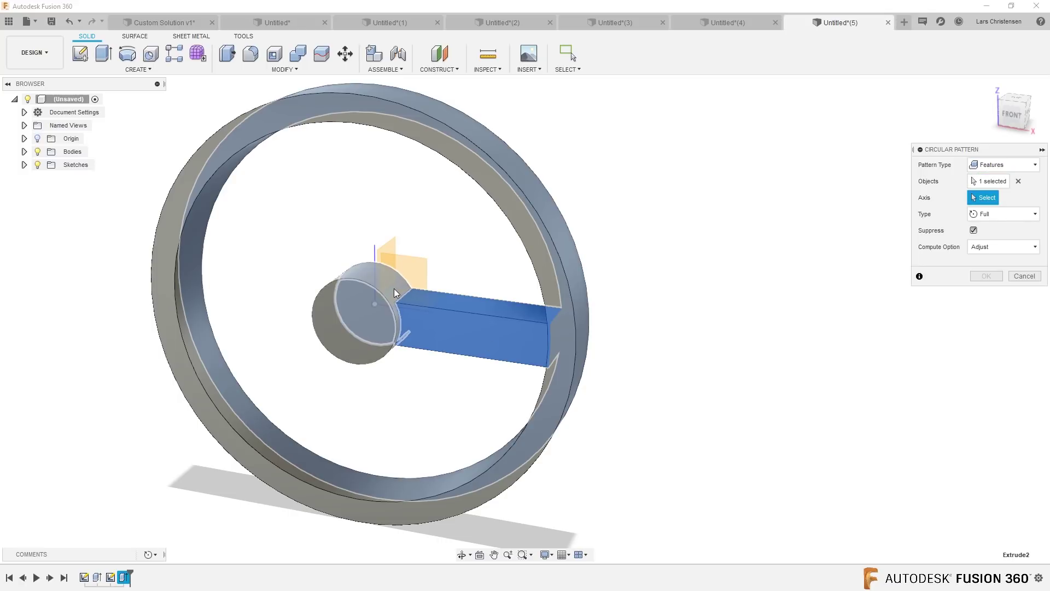
middle_click_drag(373, 304, 400, 337, "shift")
left_click(402, 333)
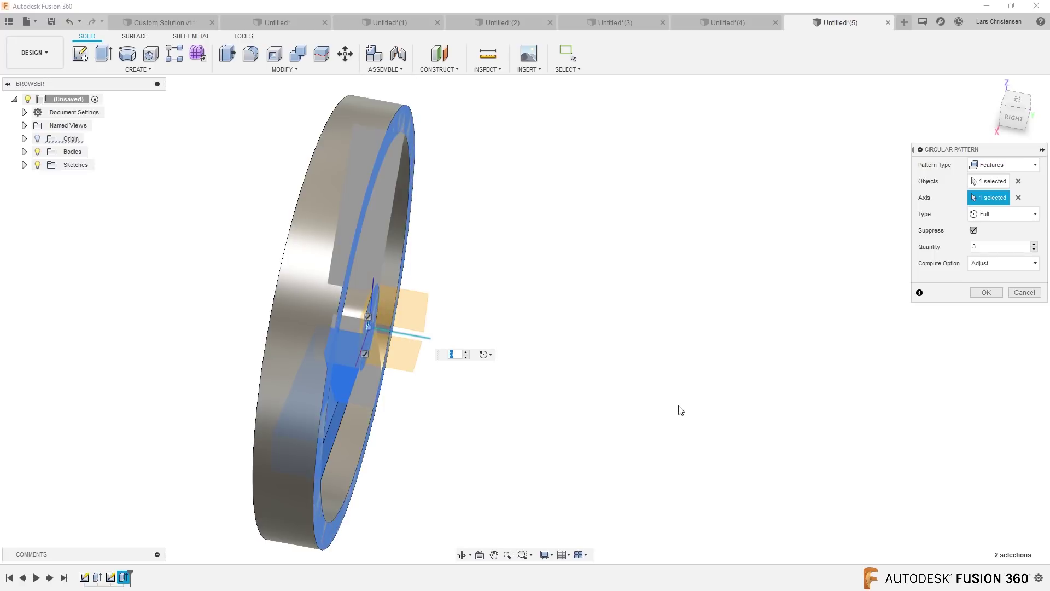
middle_click_drag(681, 410, 704, 377, "shift")
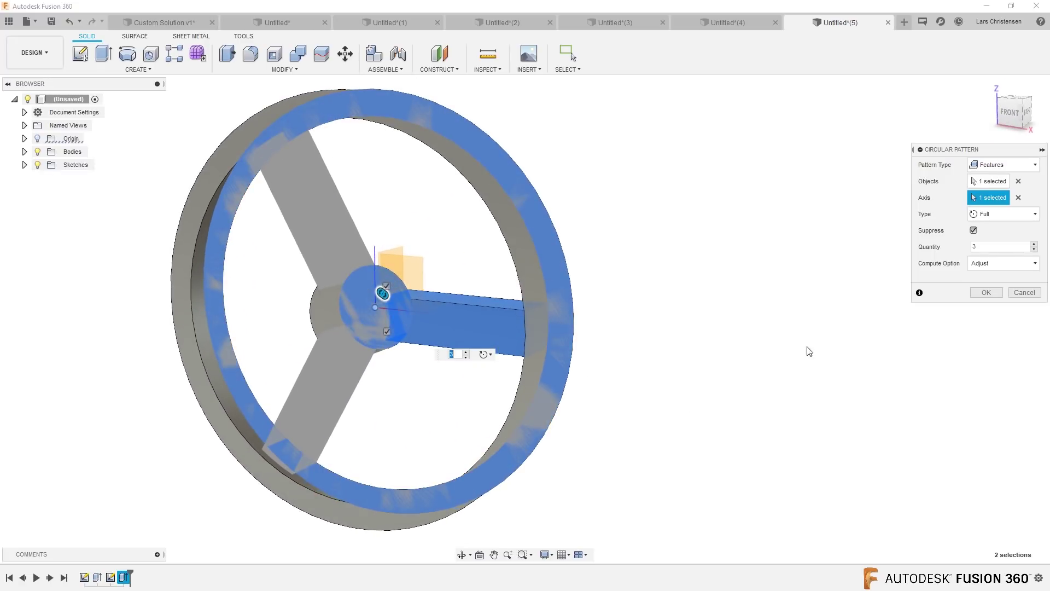
left_click(986, 292)
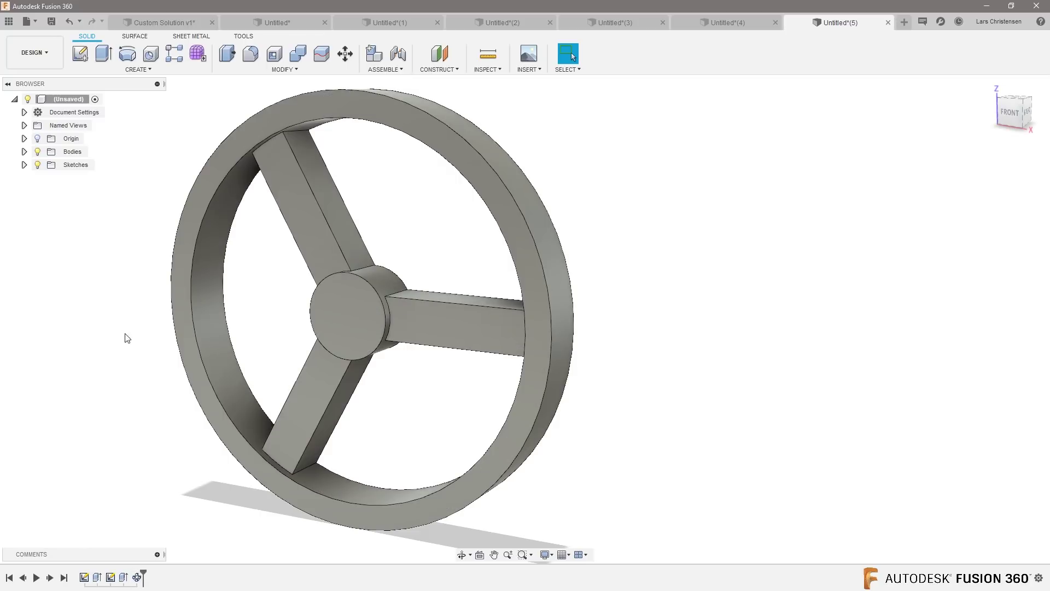
Step: Set the quantity parameter d9 of the spokes' circular pattern to 5 in the model parameters
left_click(283, 69)
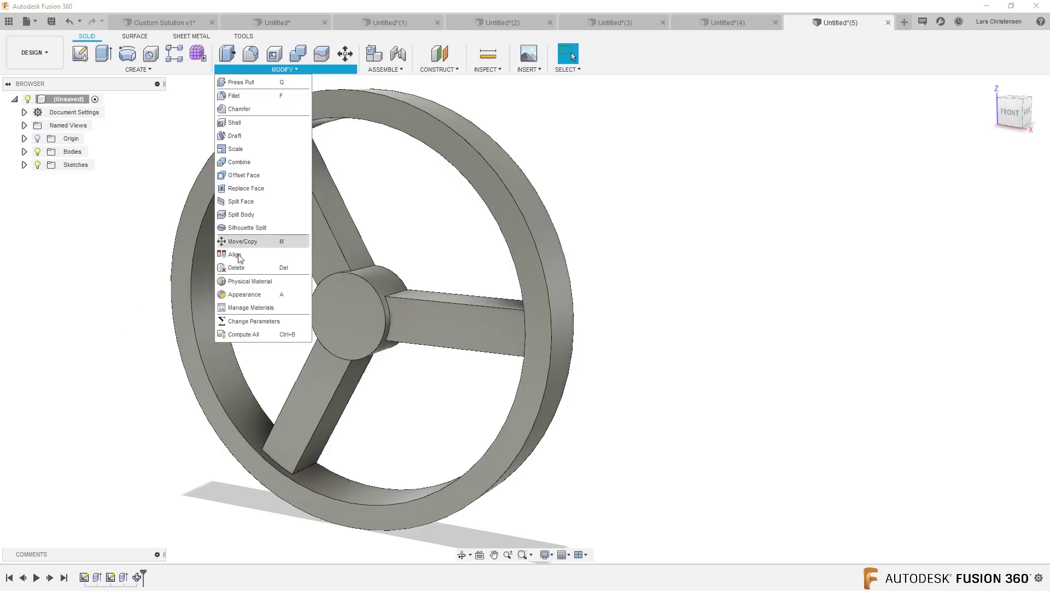
left_click(251, 321)
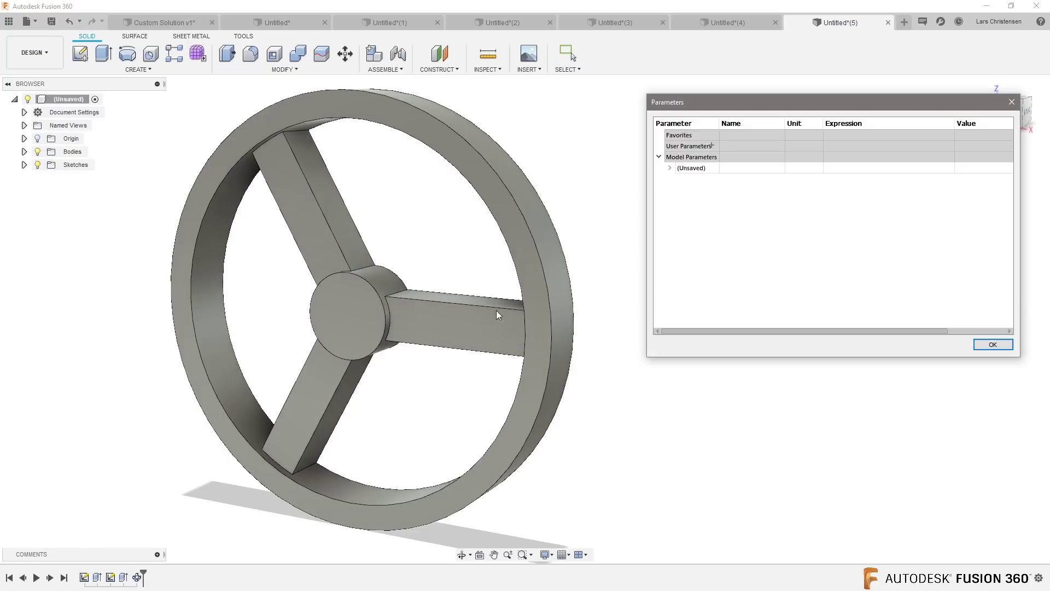
left_click(669, 169)
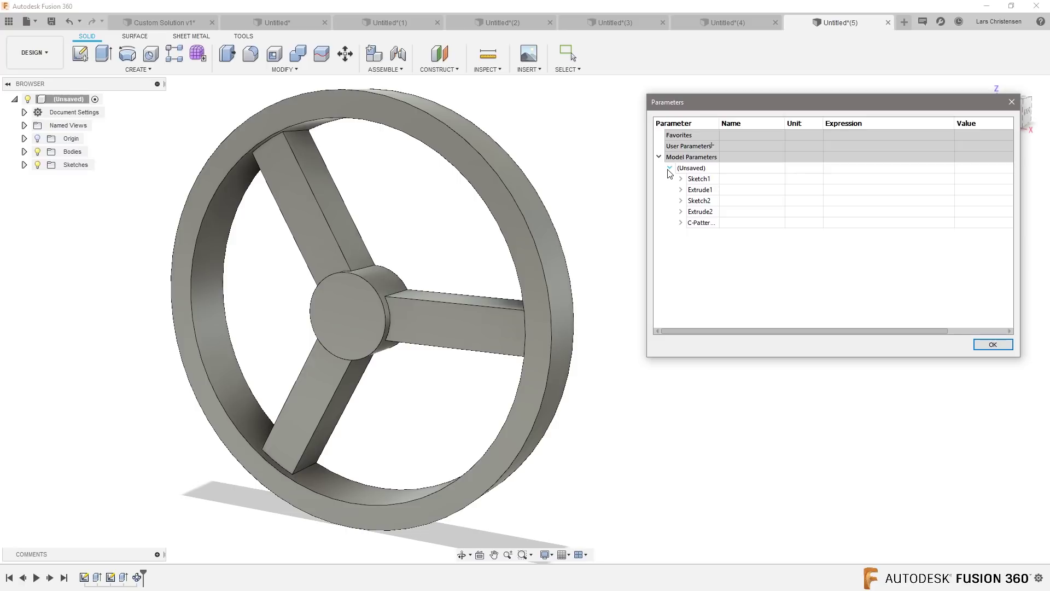
left_click(681, 222)
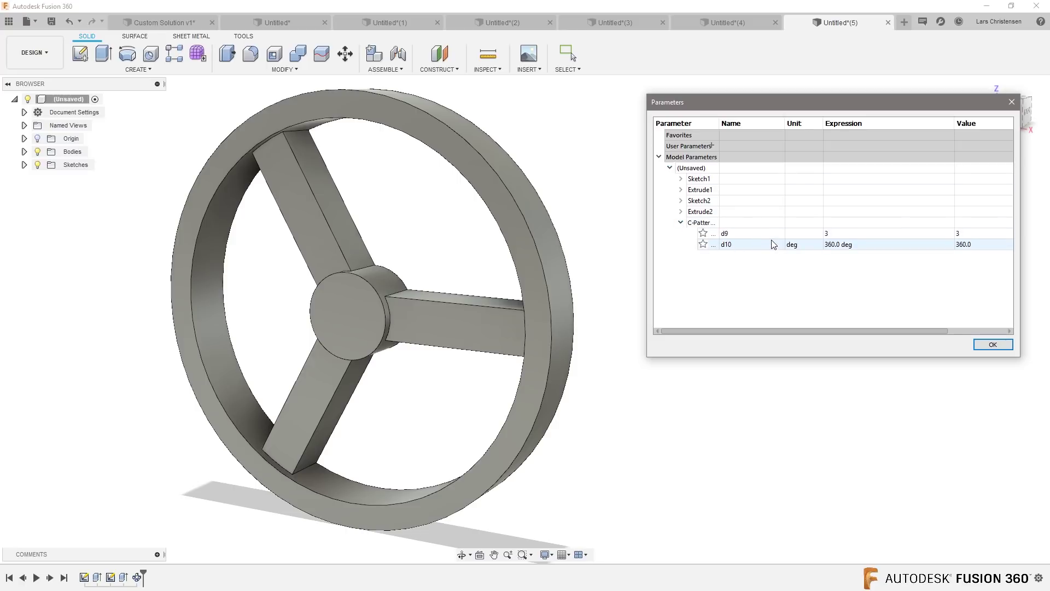
left_click(831, 233)
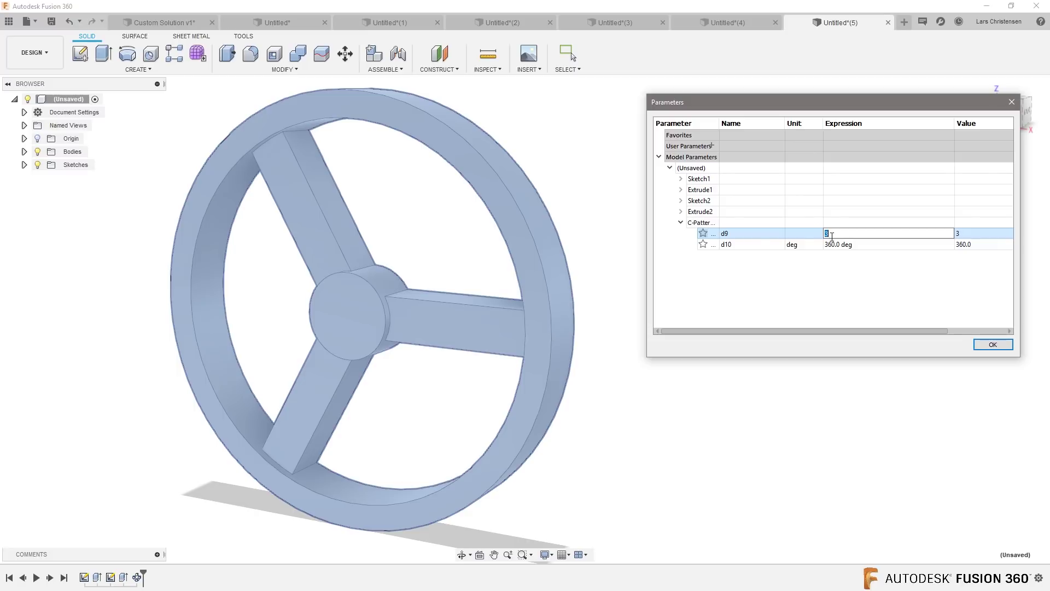
key("Return")
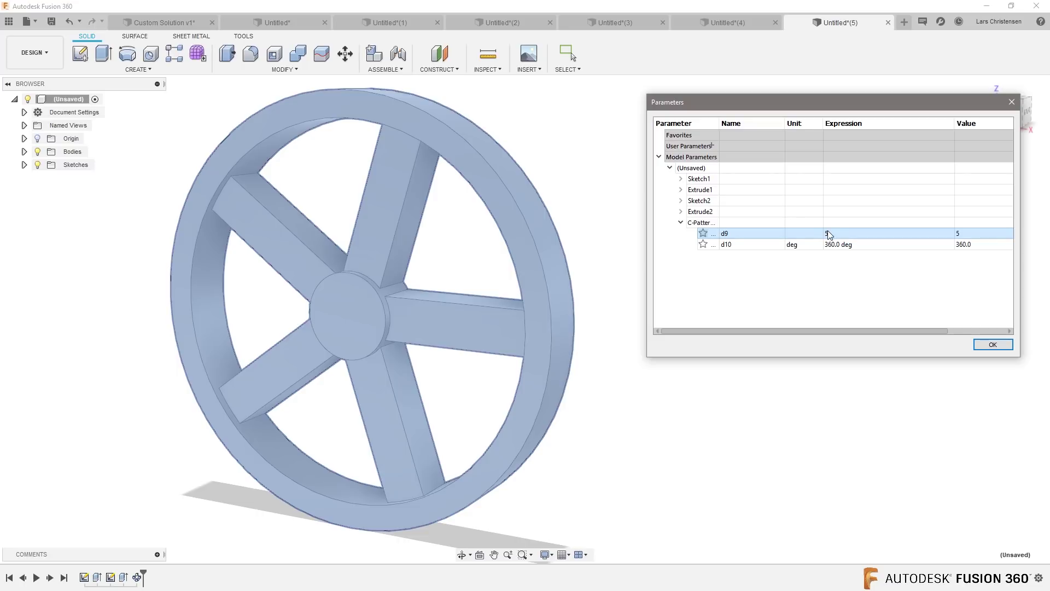
Step: Set the circular pattern's quantity parameter d9 to 8 and close the parameters
left_click(828, 234)
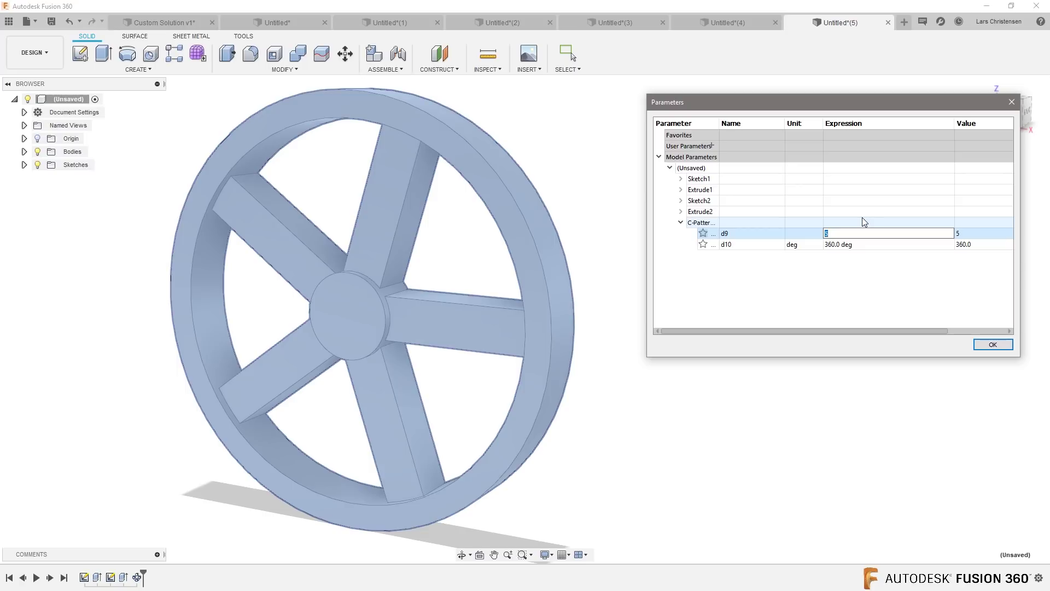
type("8")
key("Return")
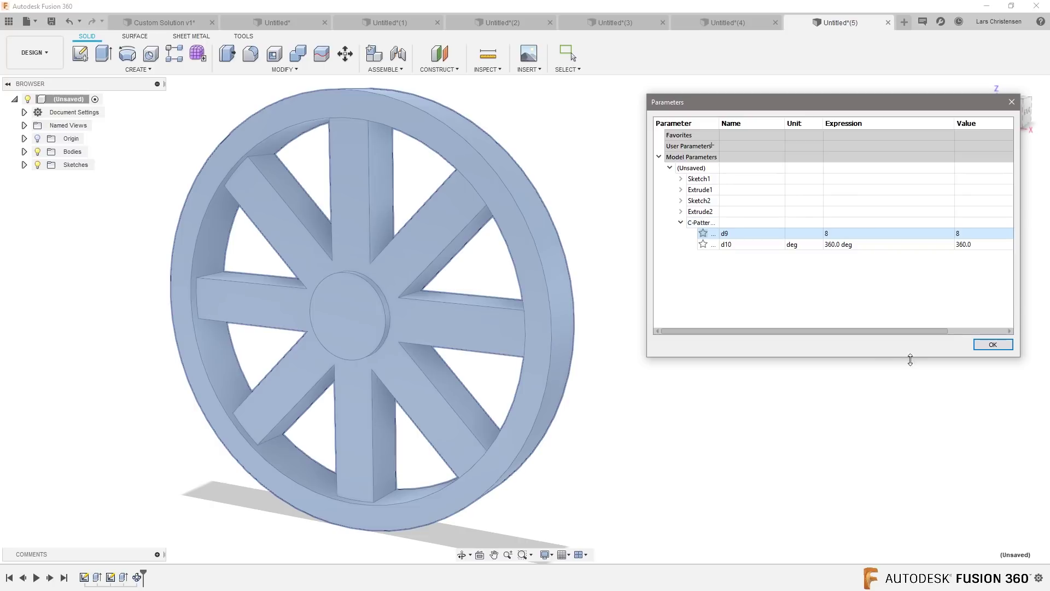
left_click(993, 344)
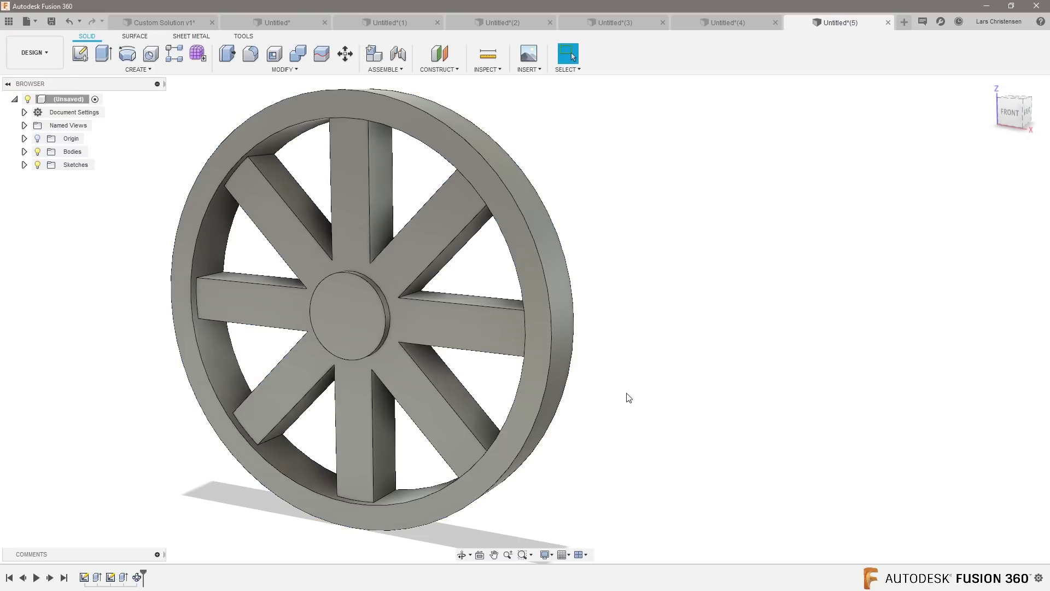
right_click(130, 578)
left_click(159, 509)
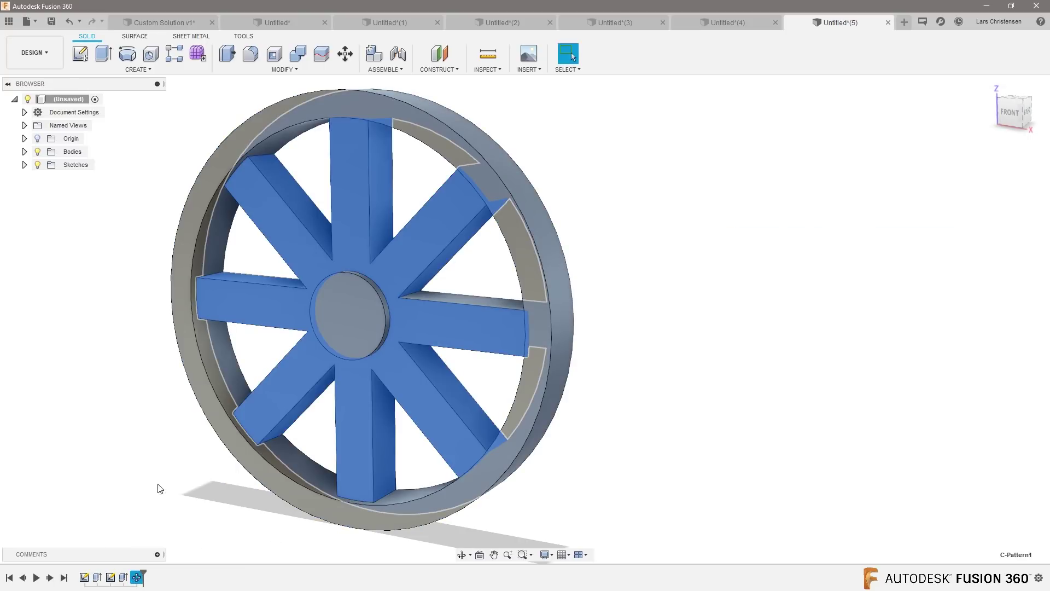
left_click(1017, 295)
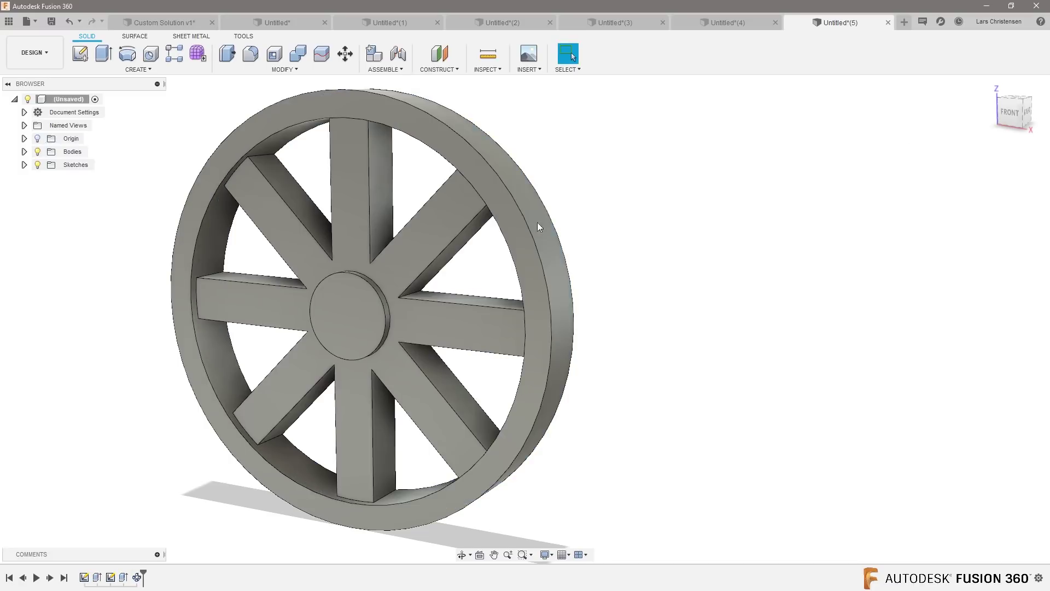
Step: Set the spoke pattern's quantity parameter d9 to 3 in the model parameters
left_click(283, 68)
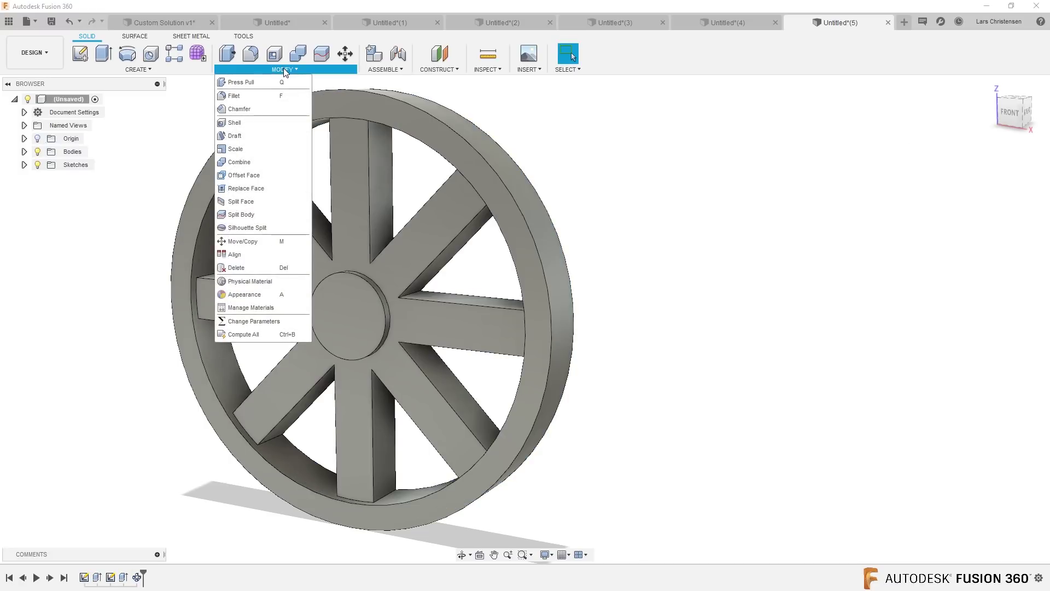
left_click(257, 307)
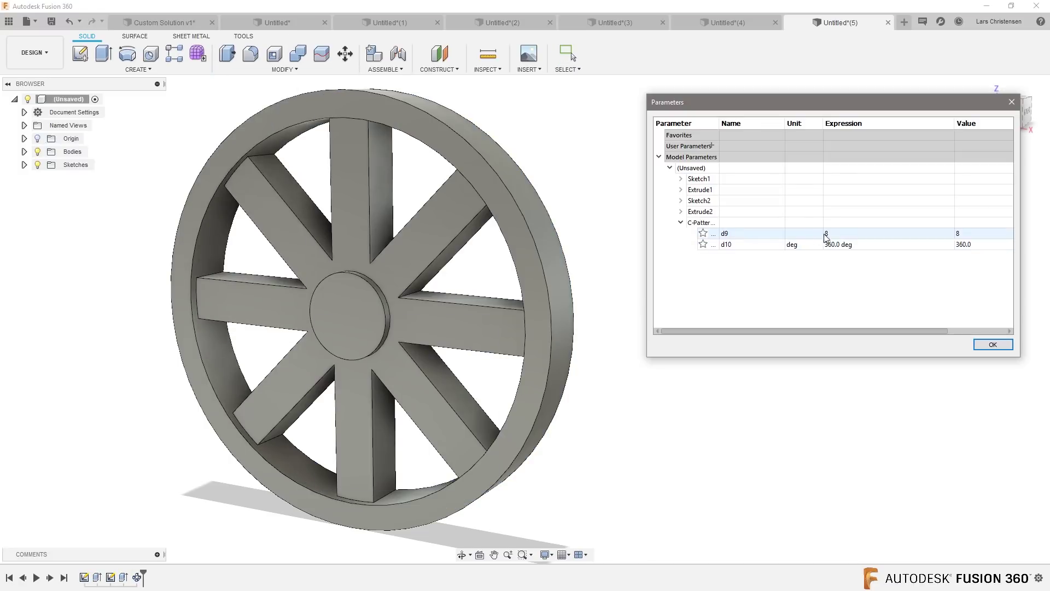
left_click(827, 234)
type("3")
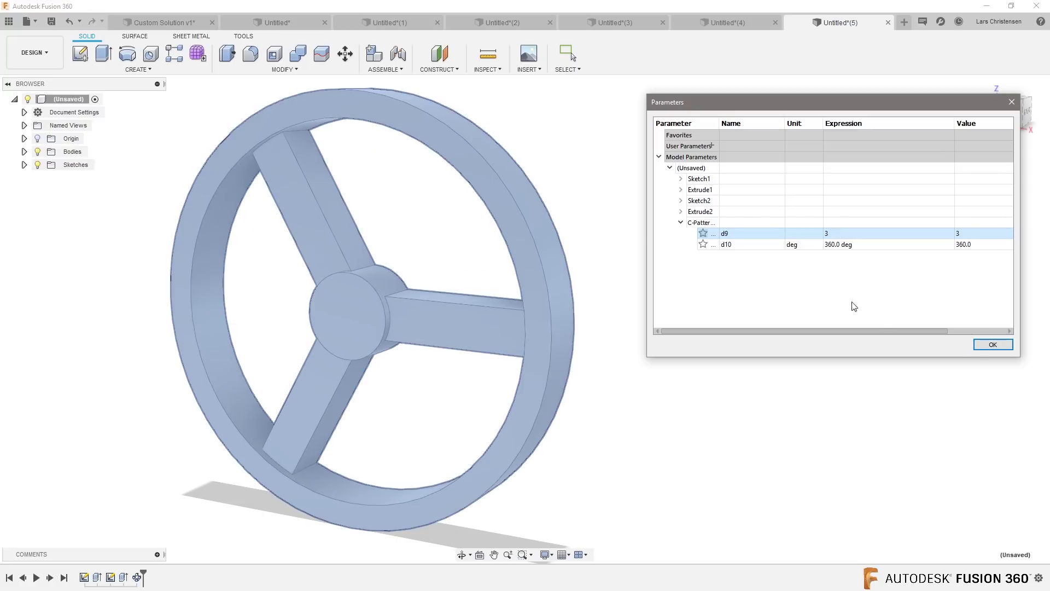
left_click(992, 344)
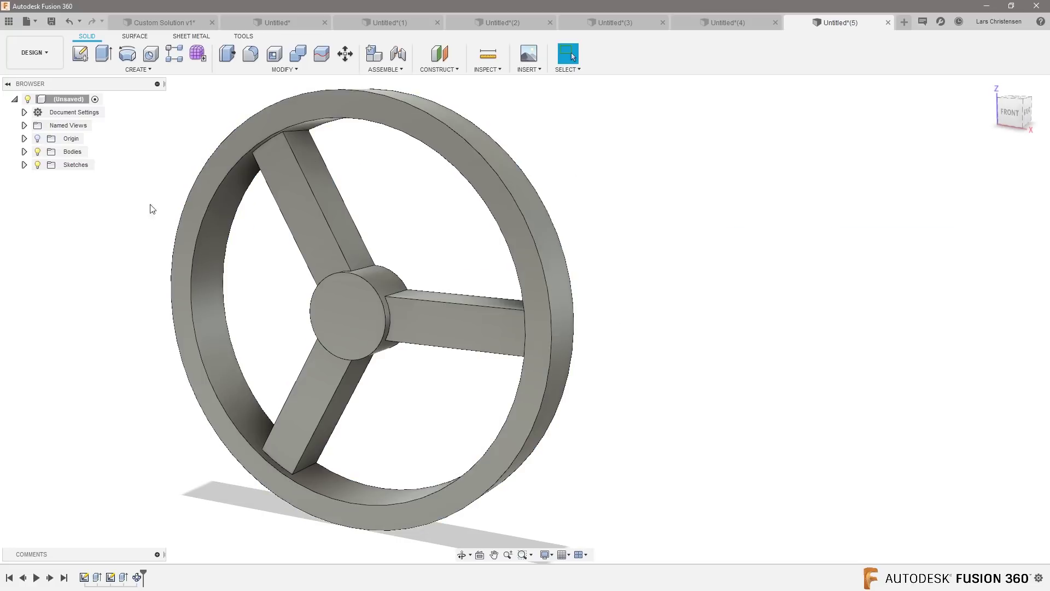
Step: Fillet all twelve lengthwise edges of the three patterned spokes with a 5 mm constant radius
left_click(250, 55)
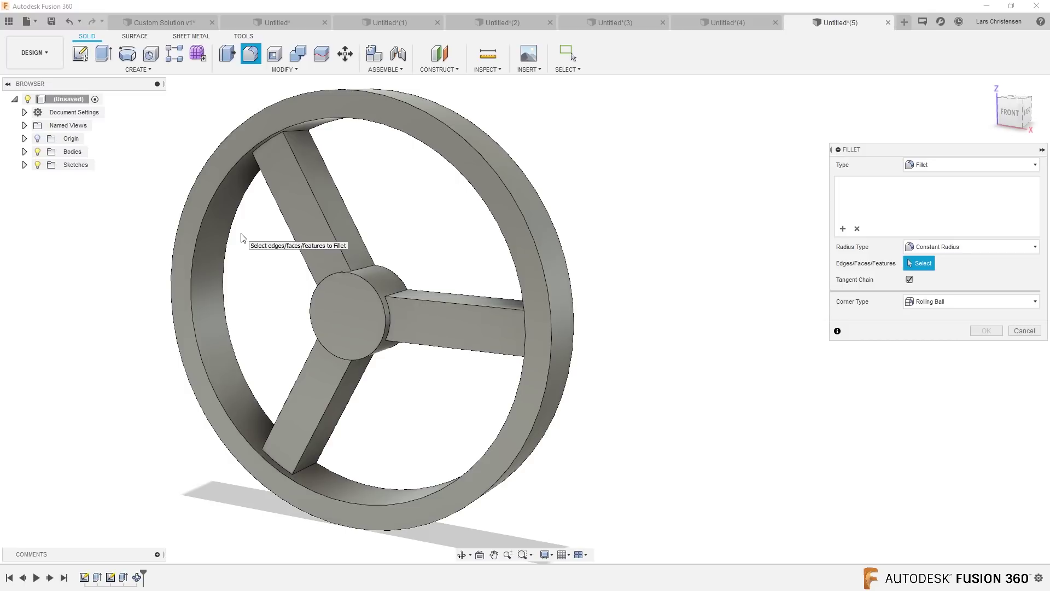
left_click(320, 206)
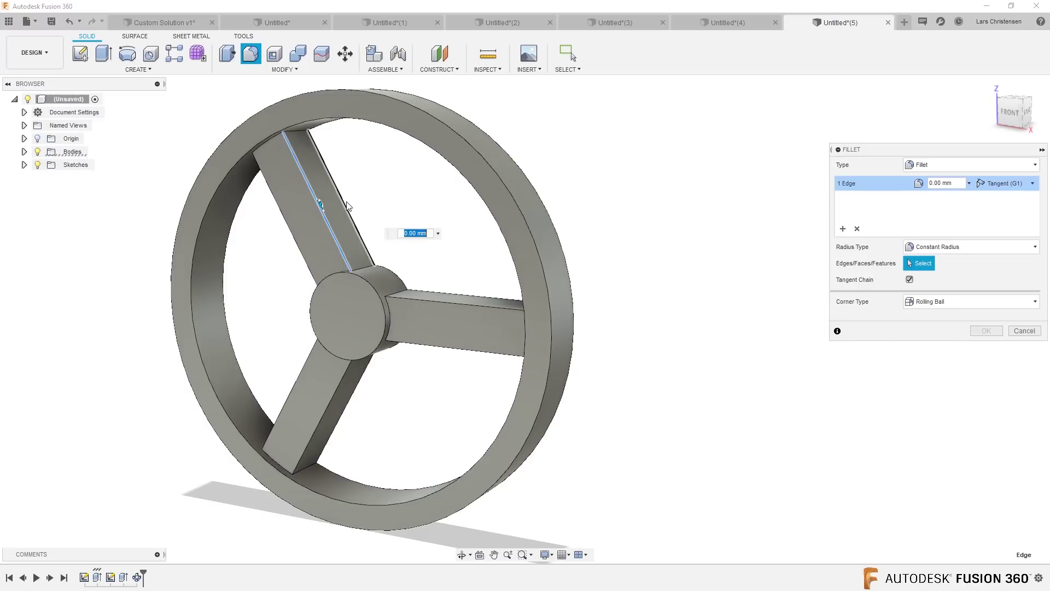
left_click(290, 234)
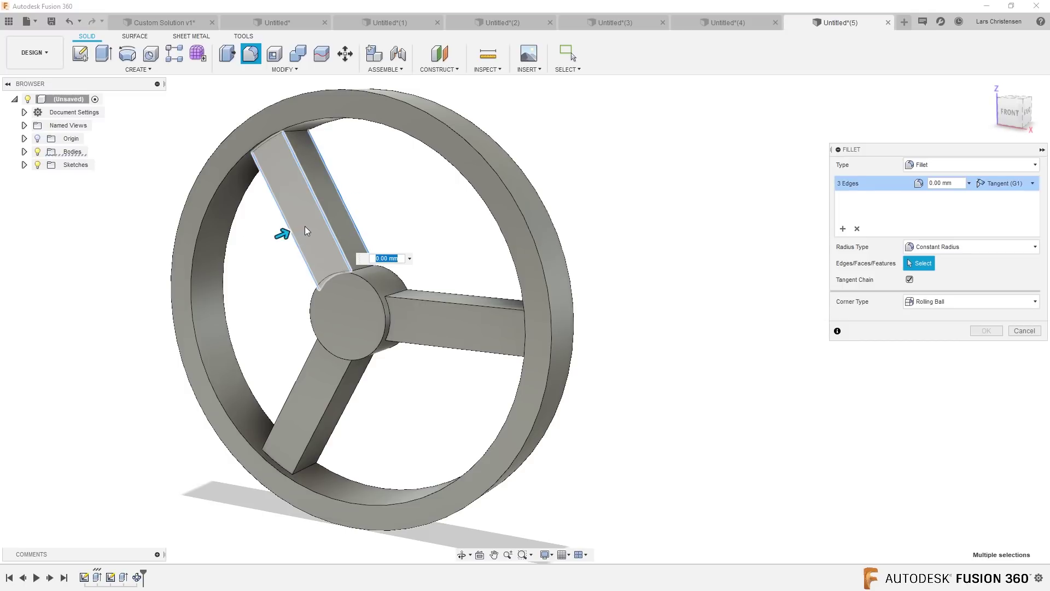
left_click(311, 224)
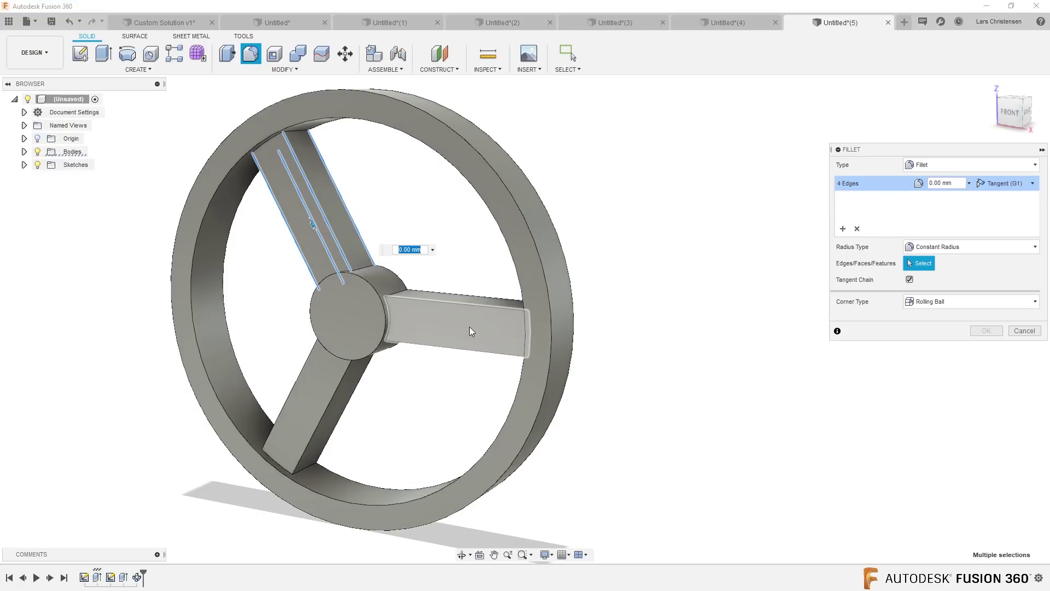
left_click(462, 301)
left_click(464, 297)
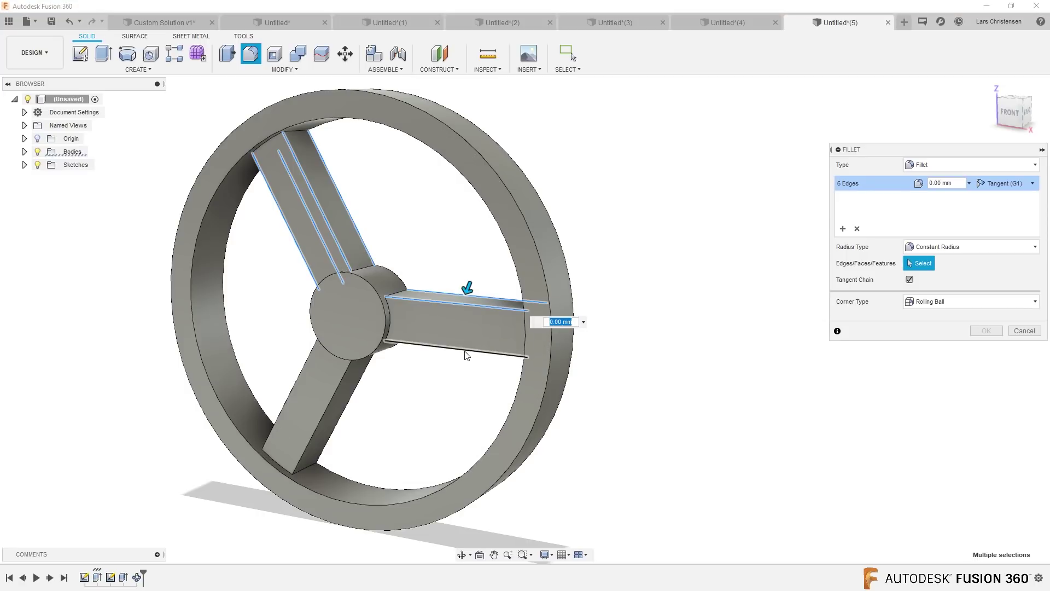
left_click(471, 349)
left_click(474, 340)
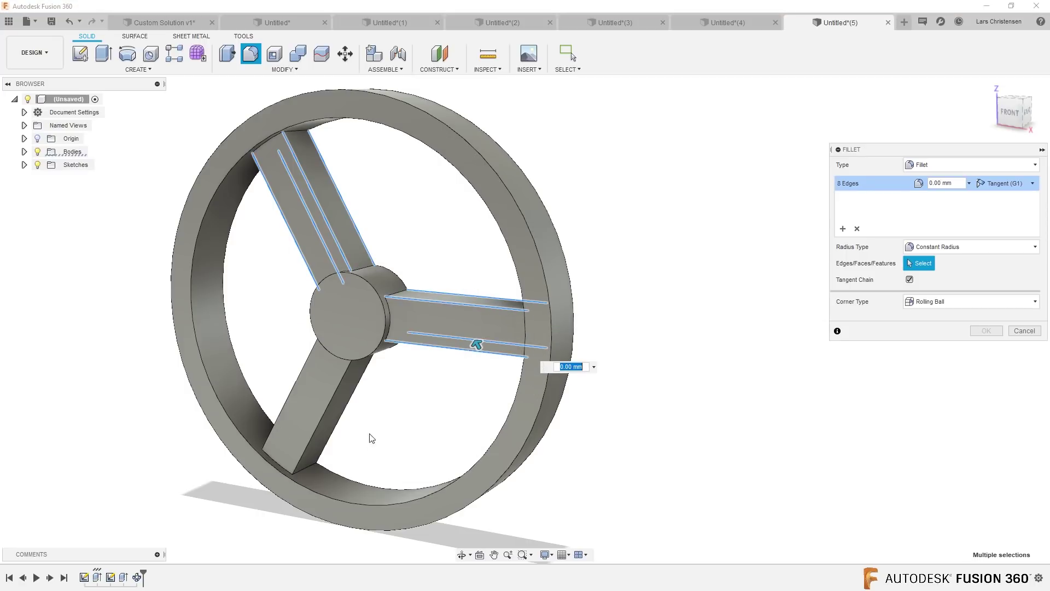
left_click(315, 438)
left_click(306, 431)
left_click(276, 424)
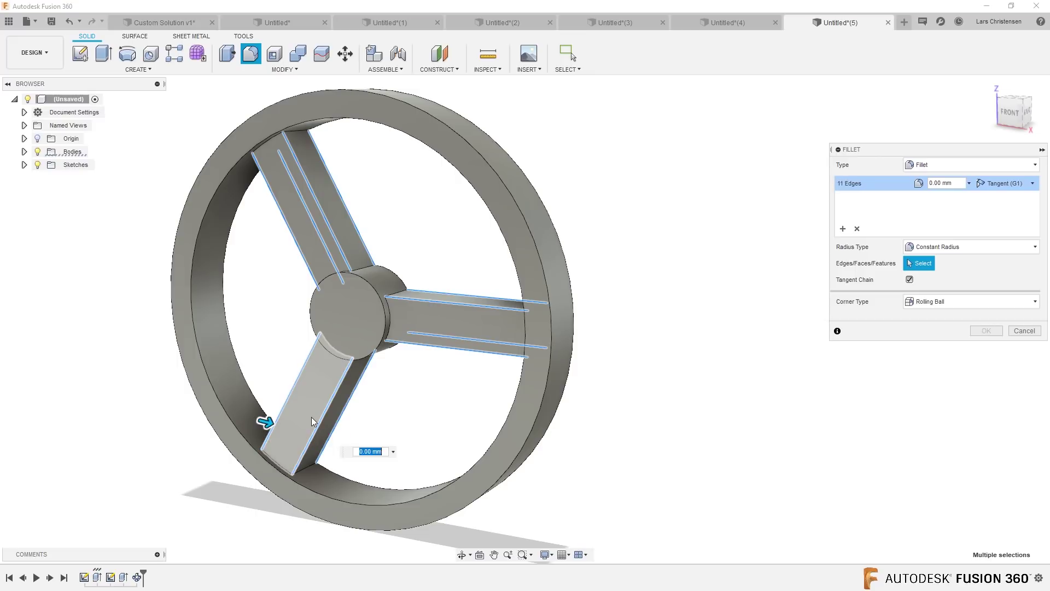
left_click(300, 409)
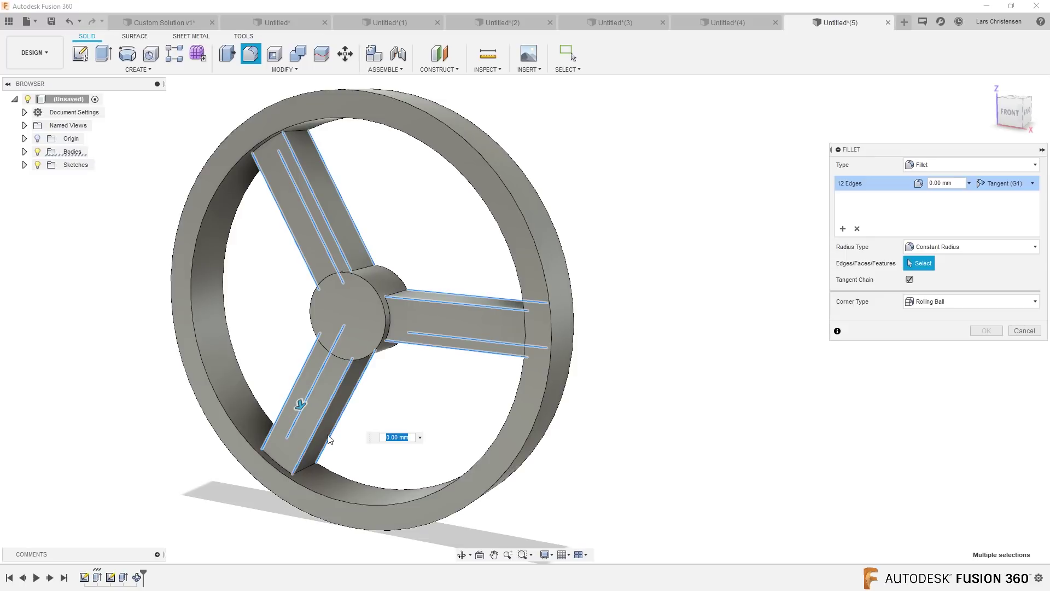
type("5")
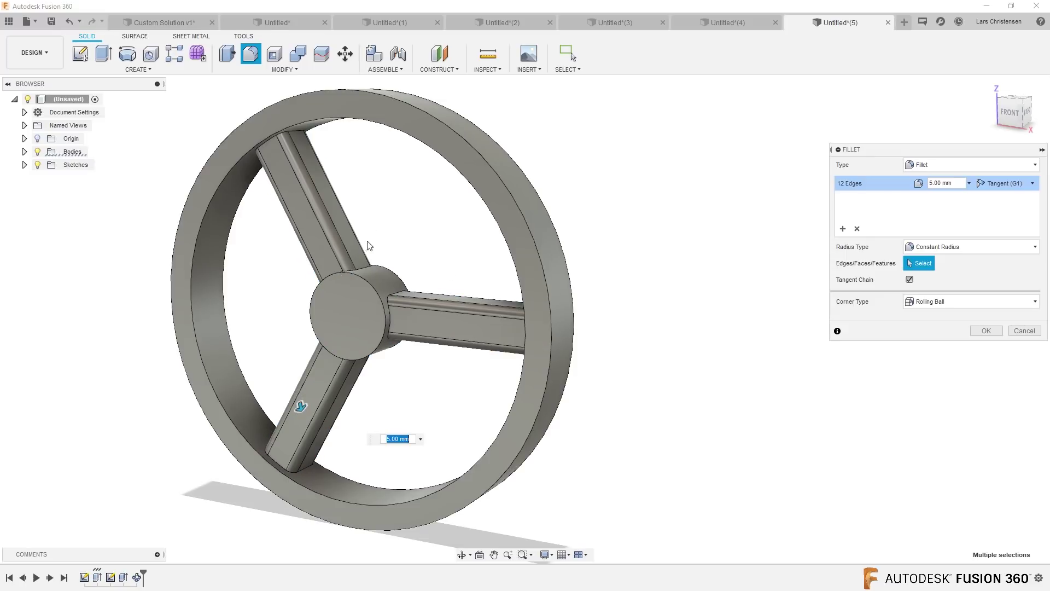
left_click(987, 332)
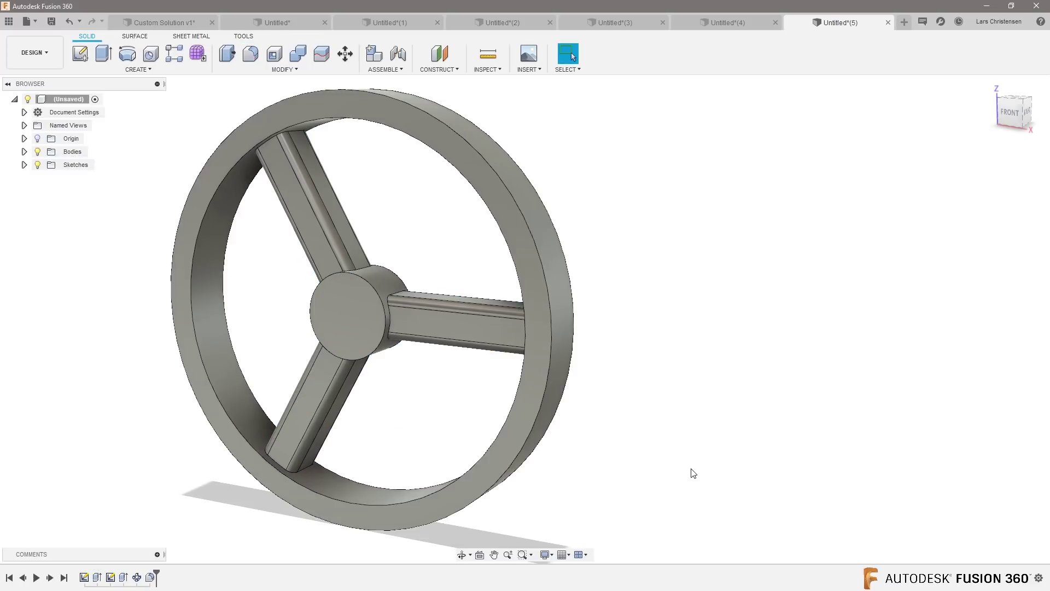
Step: Set the circular pattern's quantity parameter d9 to 8 to test the filleted spokes, and close the parameters
left_click(278, 70)
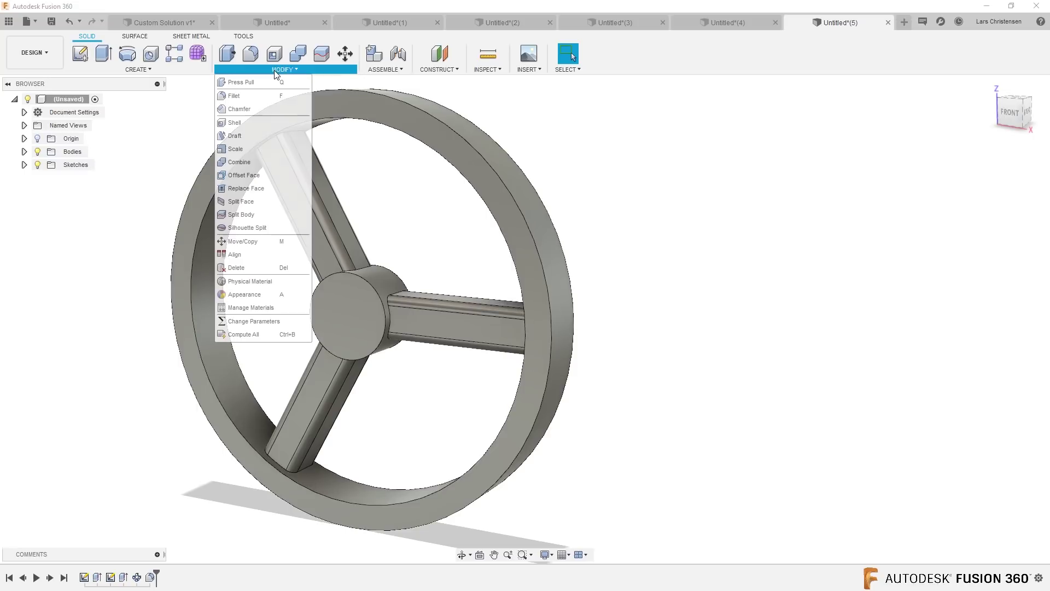
left_click(254, 321)
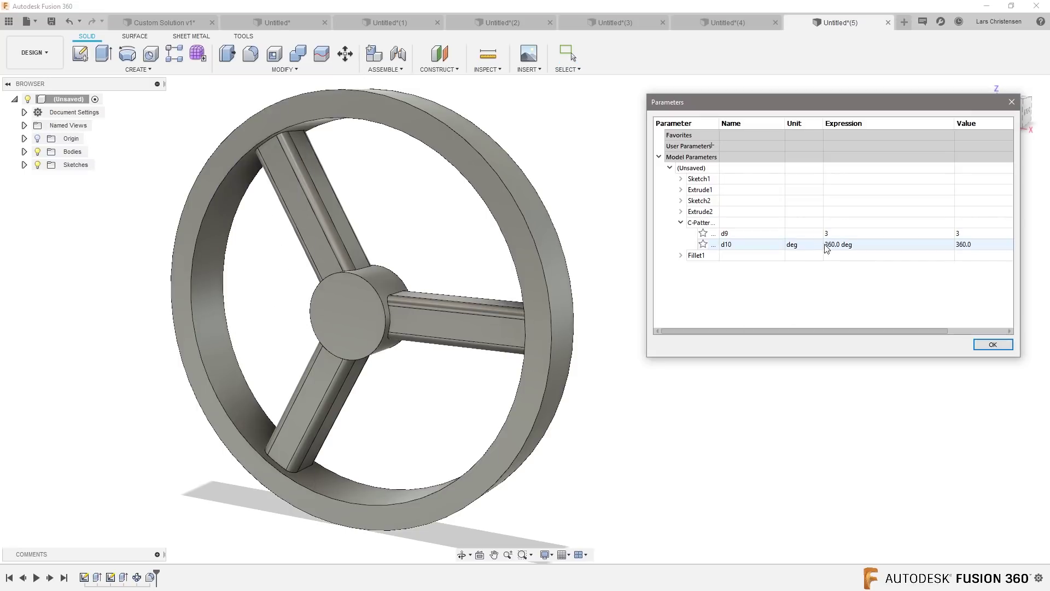
left_click(826, 233)
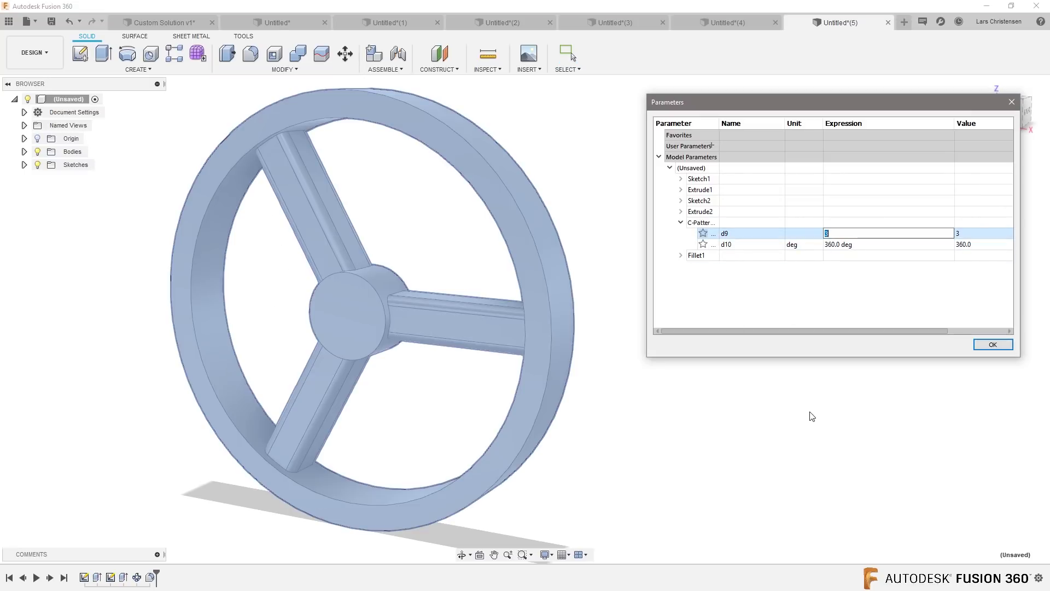
key("Return")
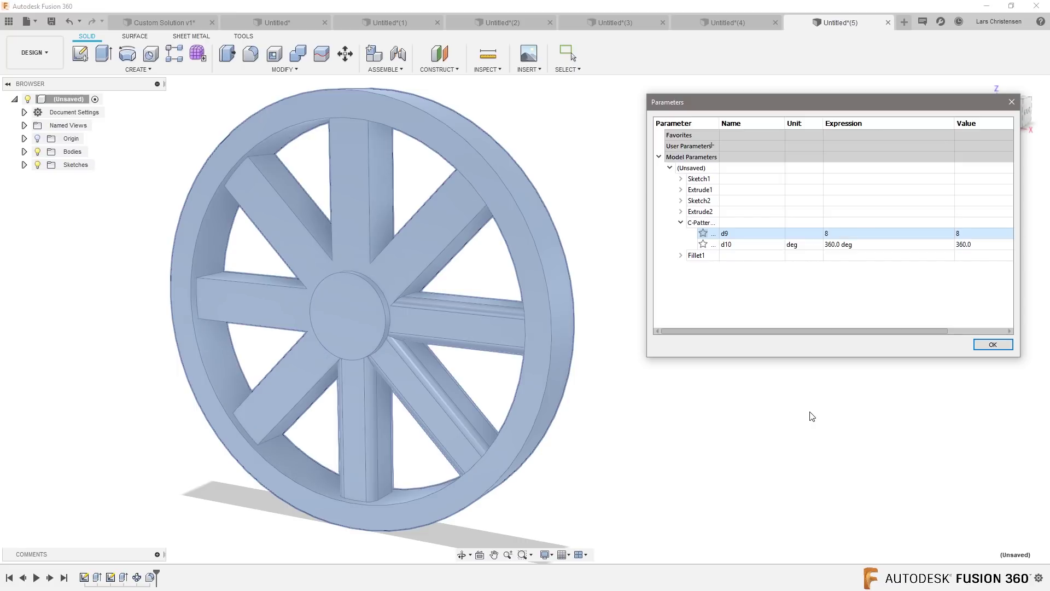
left_click(991, 344)
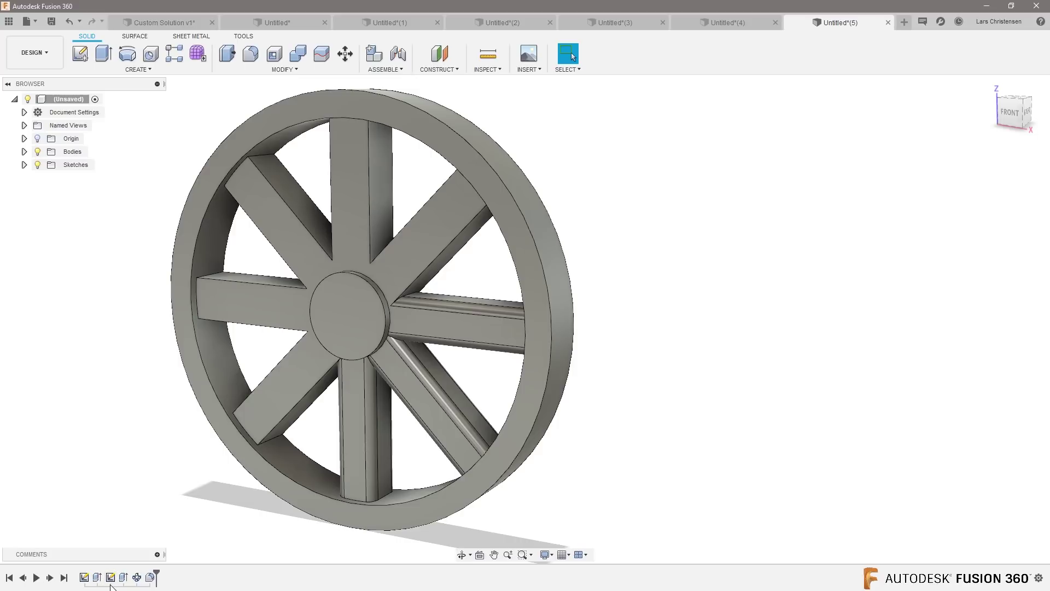
Step: Delete the fillet feature applied to the patterned spokes
left_click(153, 578)
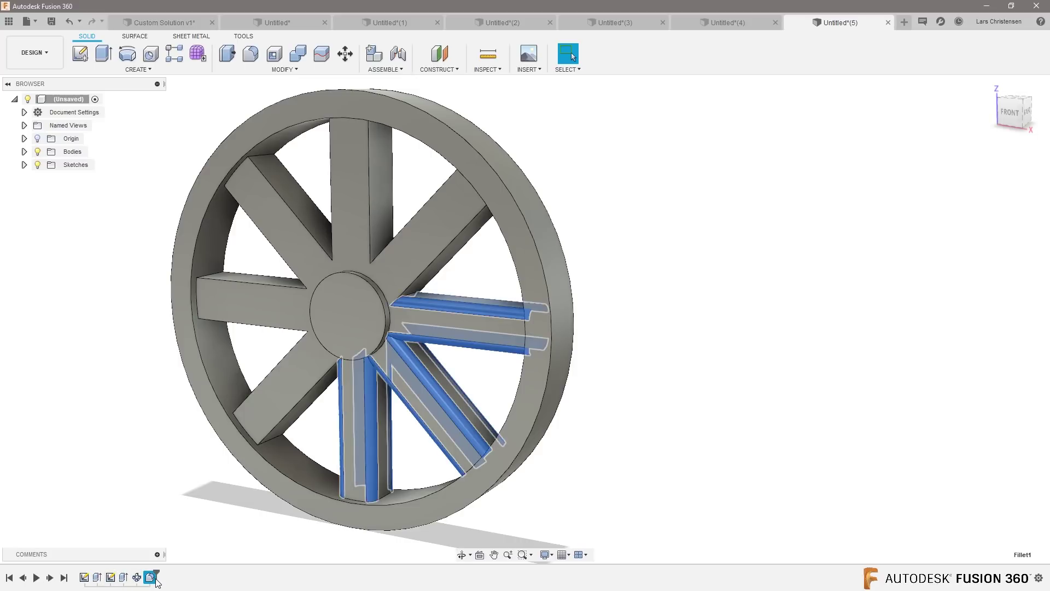
key("Delete")
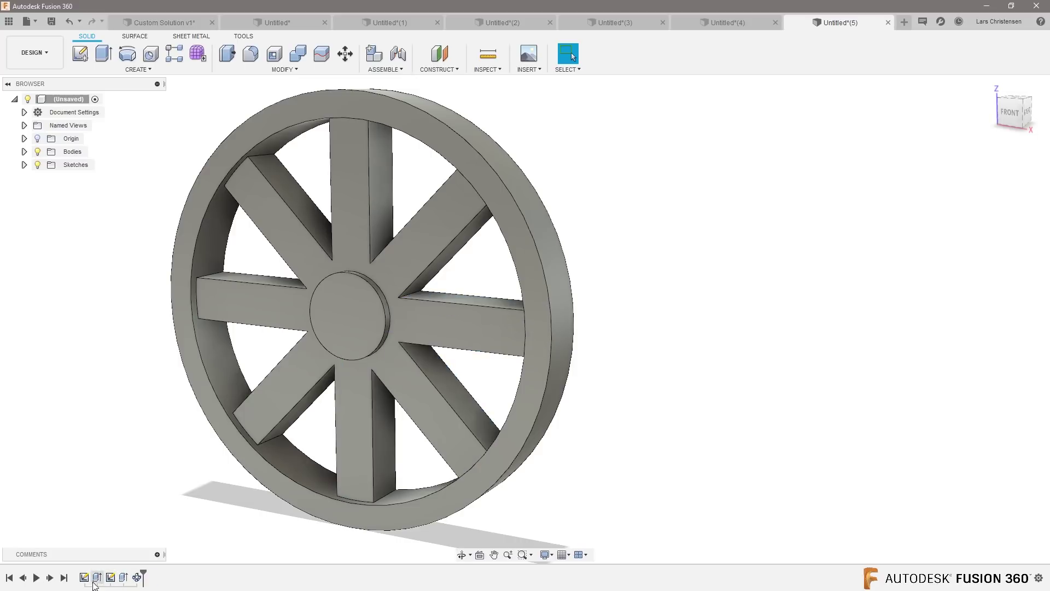
left_click(124, 578)
Step: Set the spoke pattern's quantity parameter d9 to 3 and close the model parameters
left_click(283, 69)
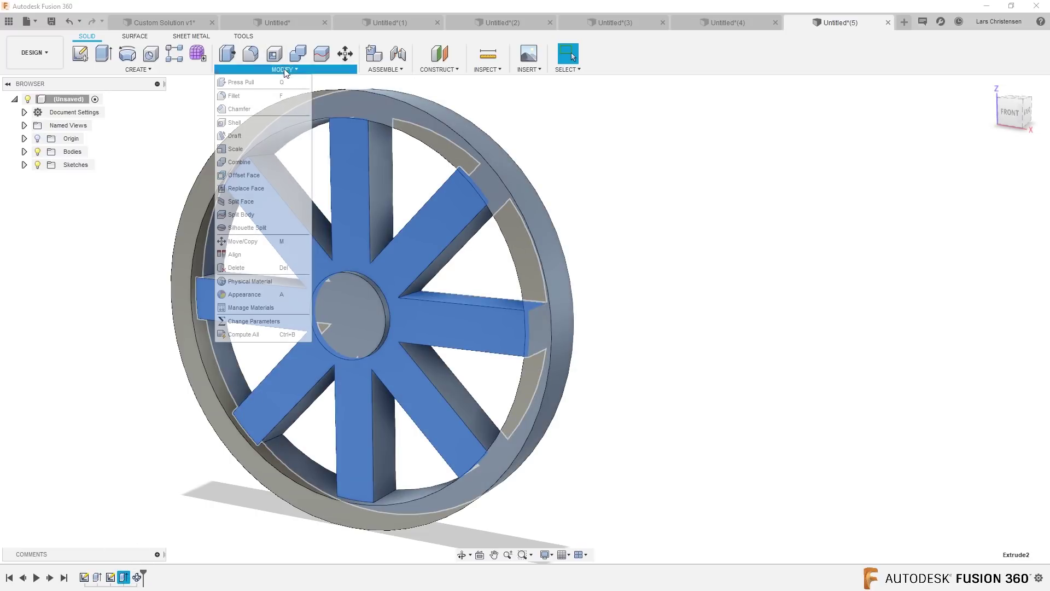
left_click(253, 321)
double_click(830, 235)
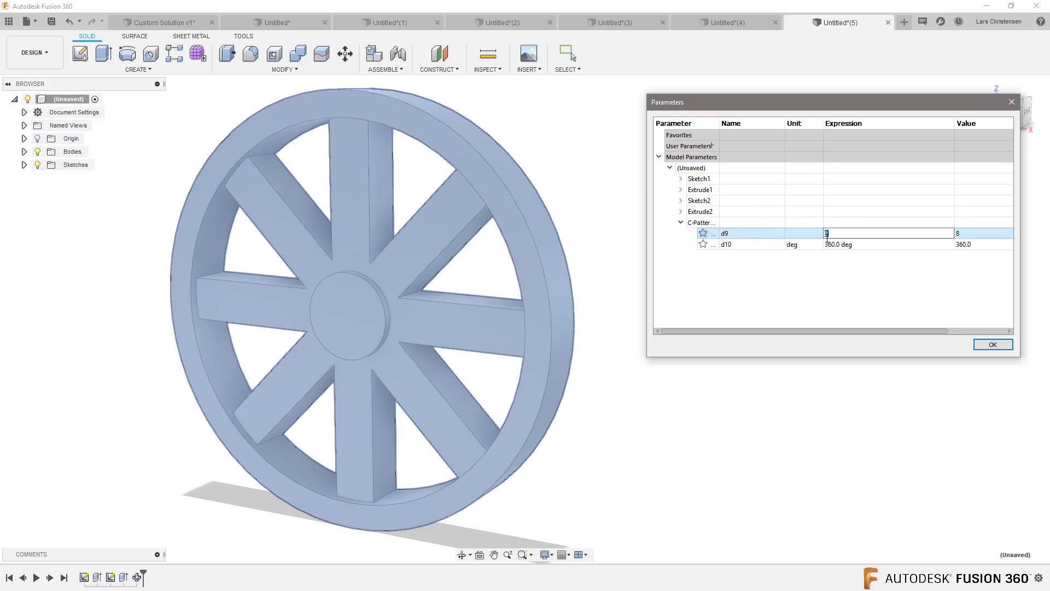
type("3")
key("Return")
left_click(986, 344)
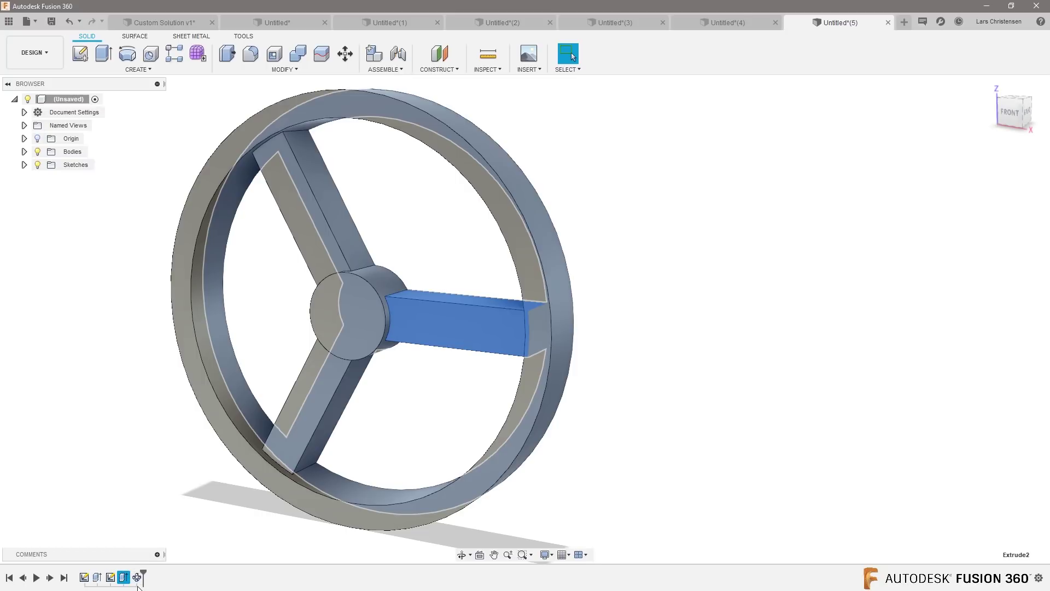
Step: Review the settings of the spokes' circular pattern feature, including its pattern type and selected objects
right_click(137, 577)
left_click(166, 482)
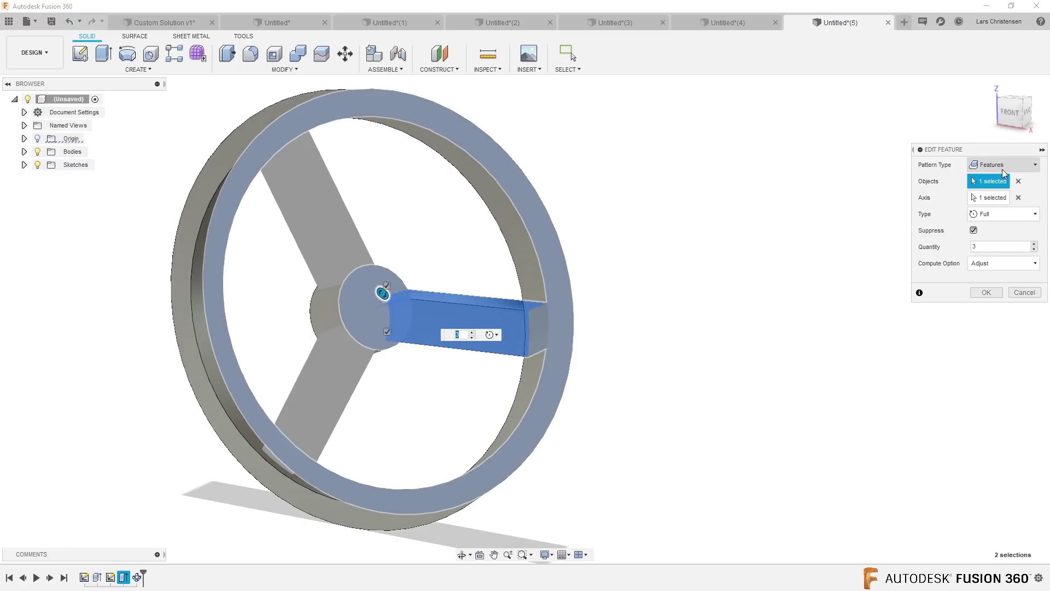
left_click(986, 292)
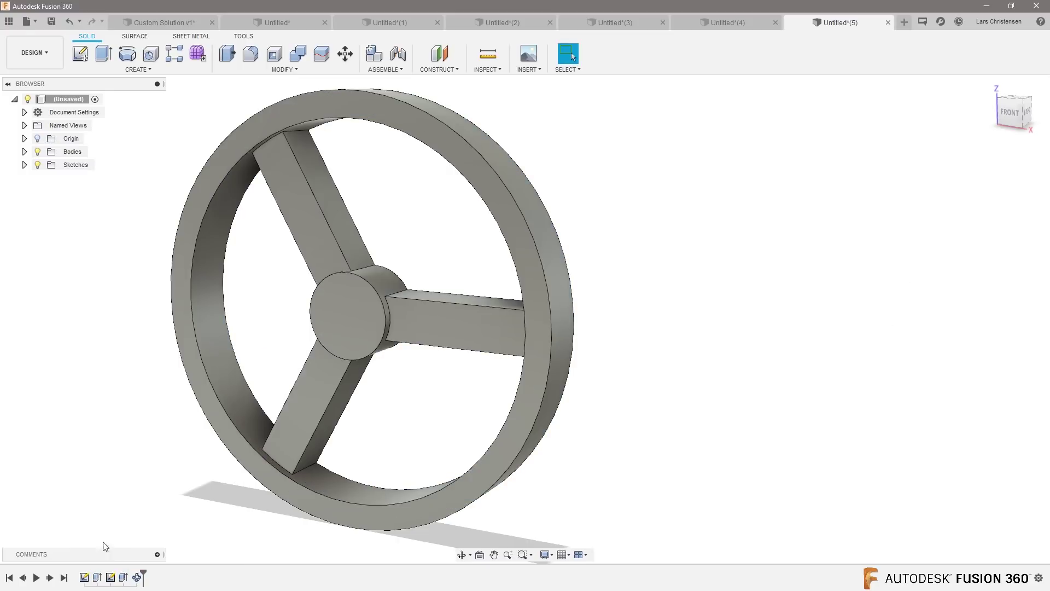
Step: Insert a 5 mm fillet on the single spoke's four lengthwise edges ahead of the circular pattern in the timeline
left_click_drag(142, 575, 130, 575)
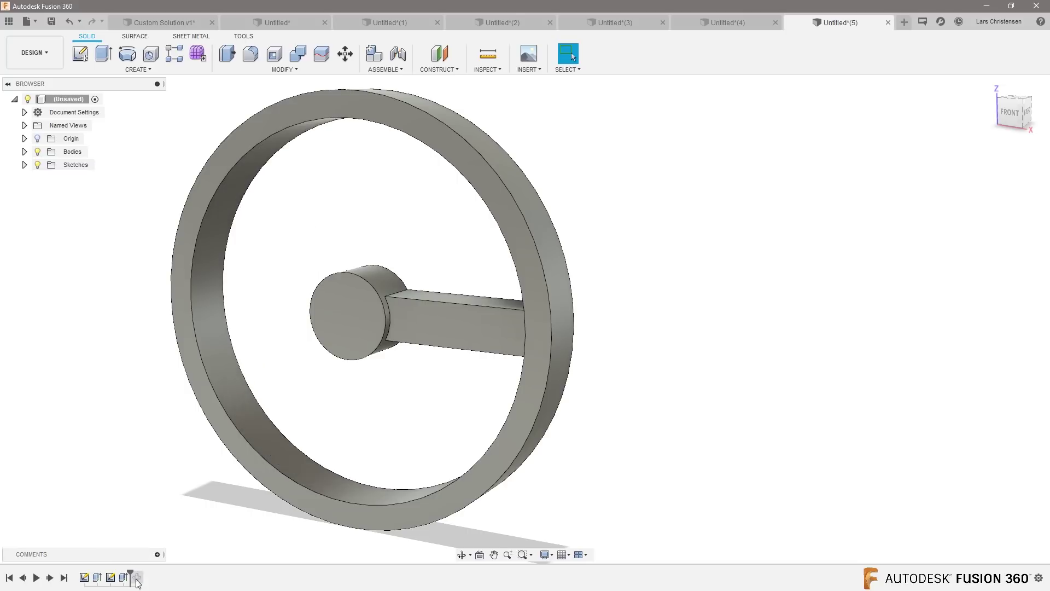
left_click(253, 55)
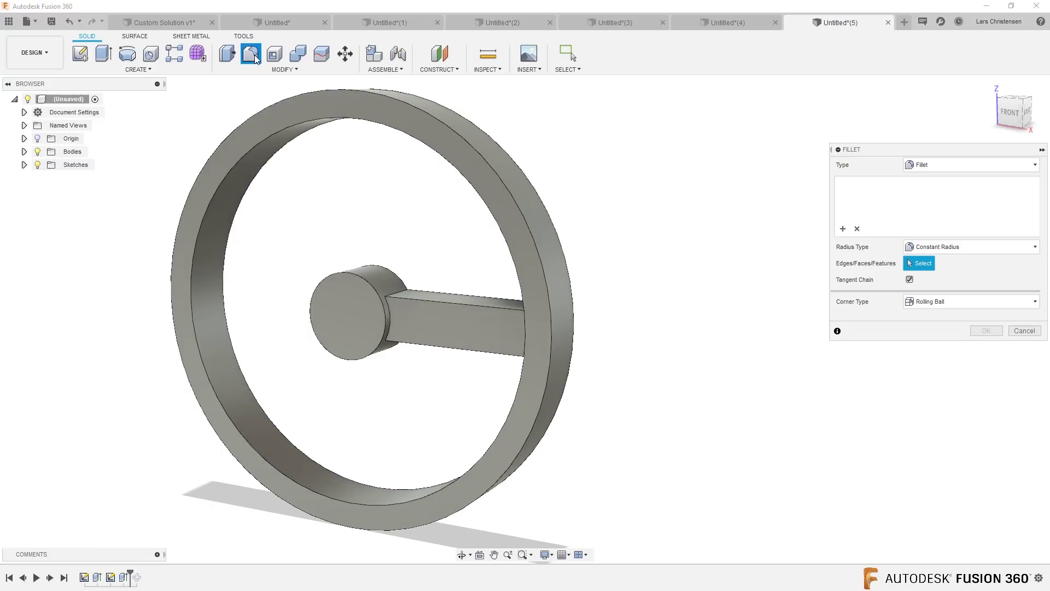
left_click(432, 299)
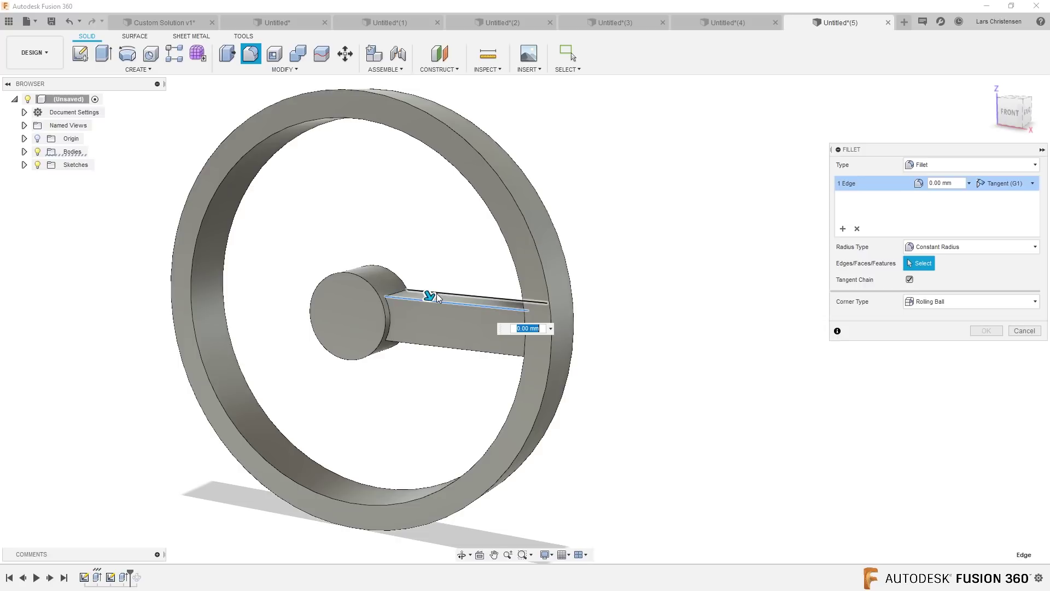
left_click(438, 350)
middle_click_drag(437, 351, 454, 364, "shift")
left_click(448, 347)
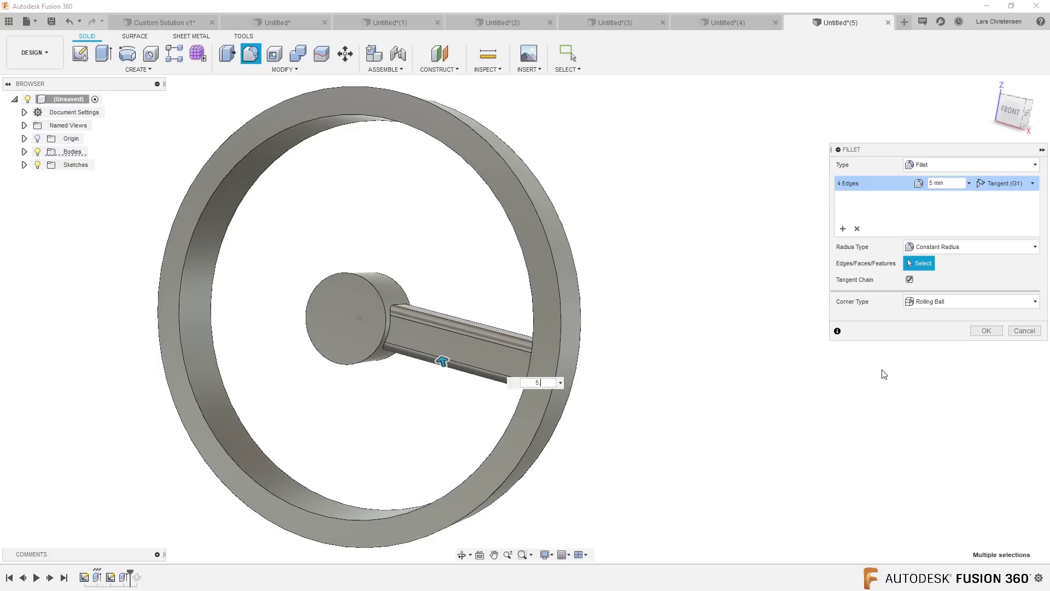
left_click(986, 330)
mouse_move(672, 424)
middle_mouse_down("shift")
mouse_move(650, 434)
mouse_move(668, 442)
middle_mouse_up("shift")
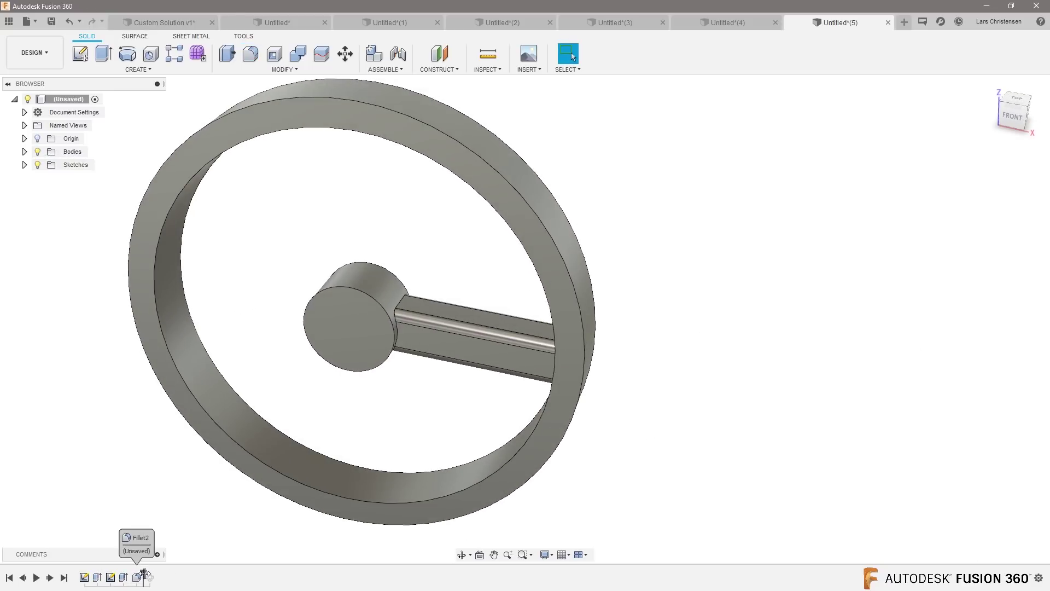
left_click_drag(143, 571, 190, 583)
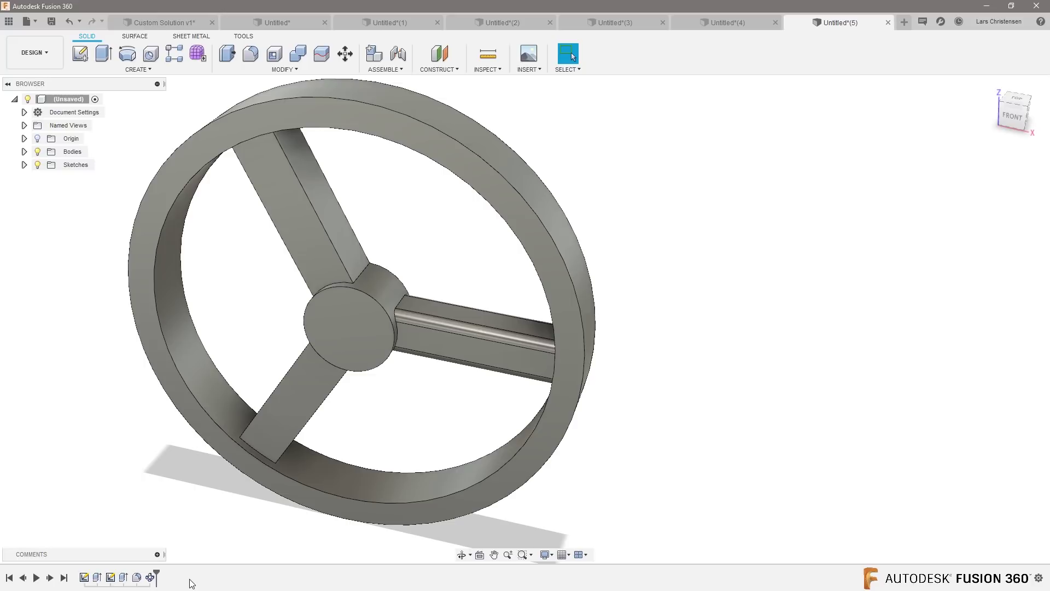
right_click(150, 577)
left_click(176, 485)
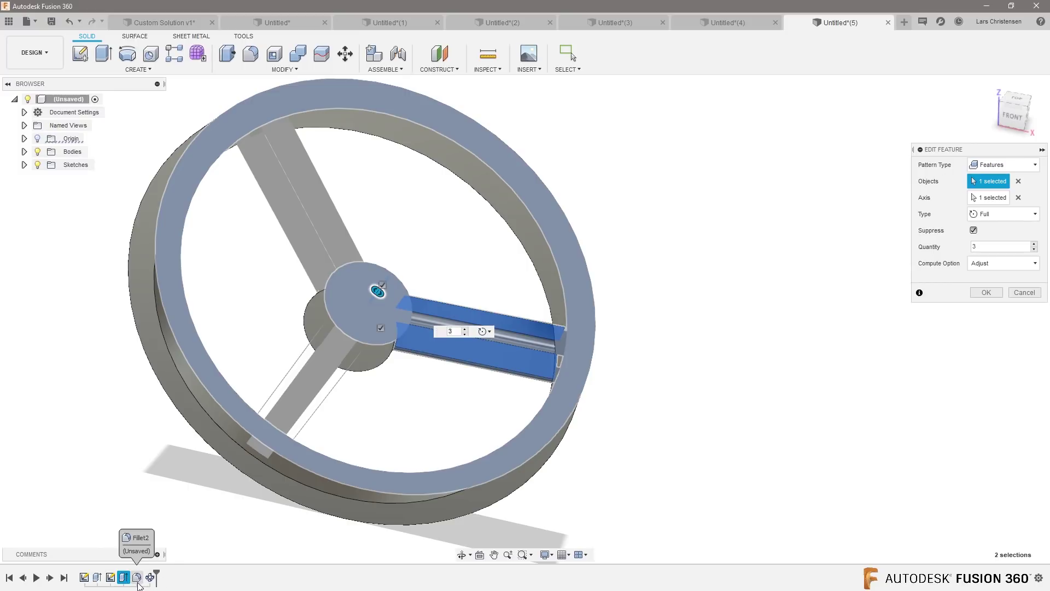
left_click(1018, 181)
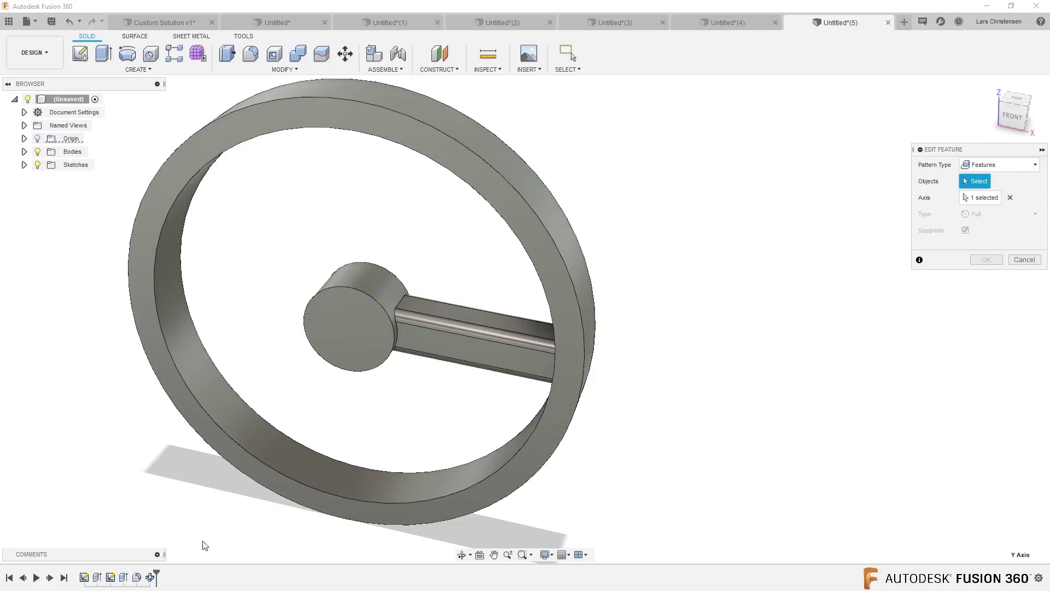
left_click(124, 577)
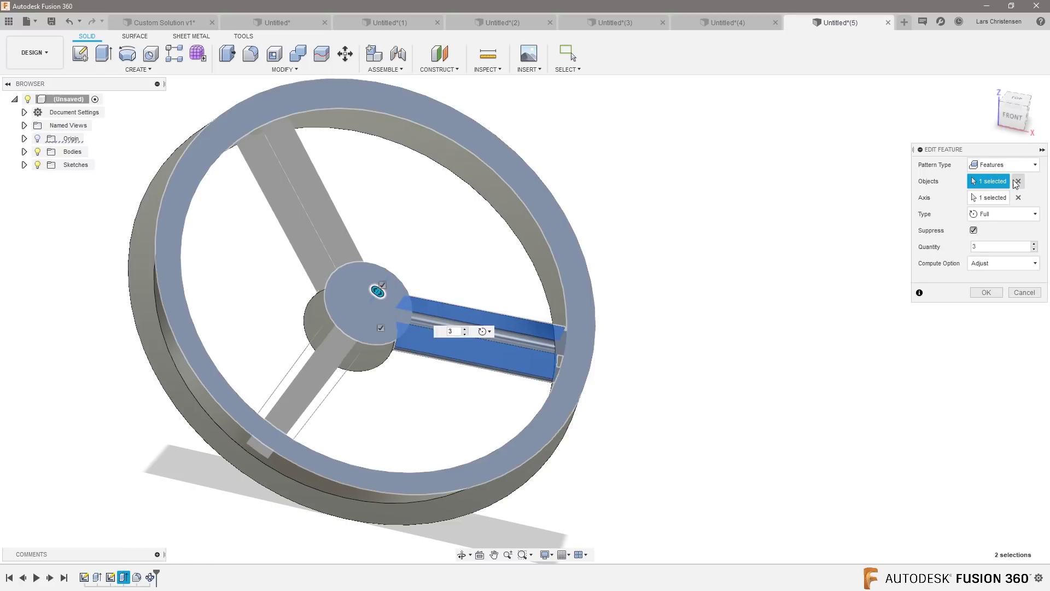
left_click(1026, 261)
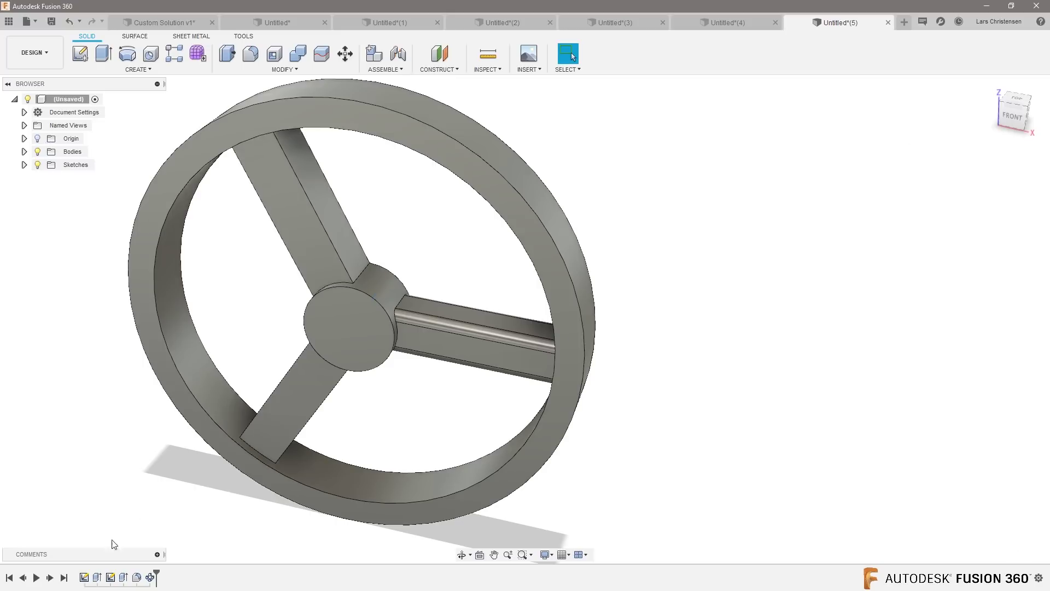
Step: Delete the existing circular pattern of the spoke from the timeline
left_click(151, 578)
key("Delete")
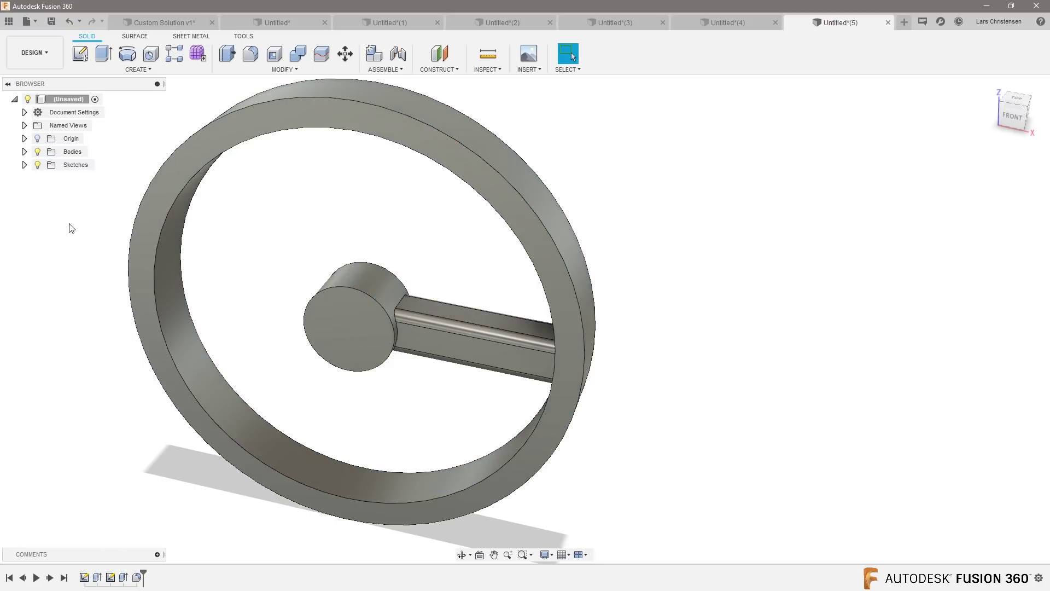
Step: Circularly pattern the spoke's extrude and fillet features together around the hub's axis, full circle with a quantity of 3
left_click(123, 579)
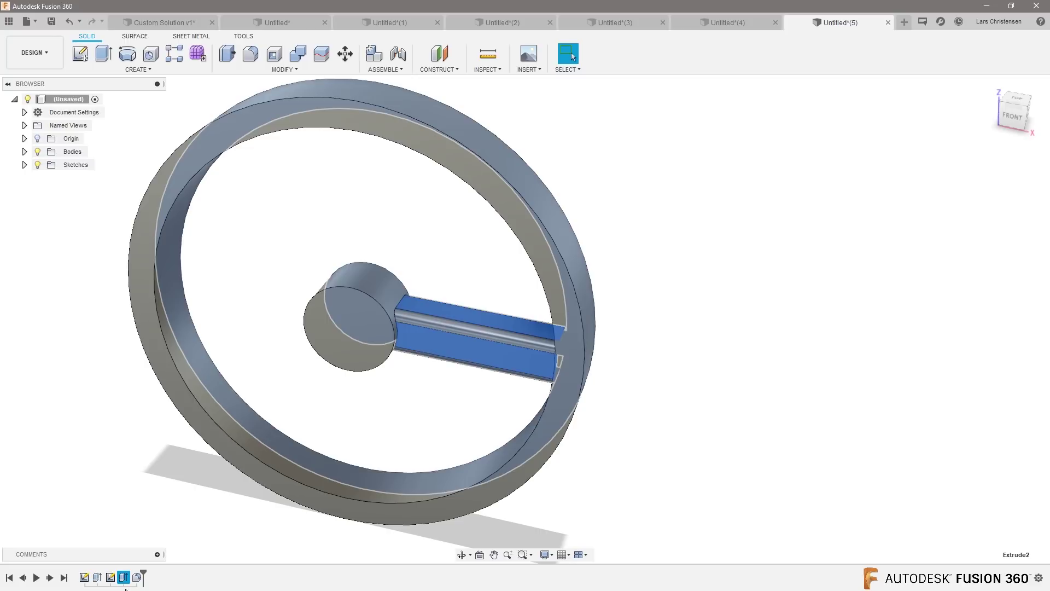
left_click(138, 579, "shift")
left_click(136, 70)
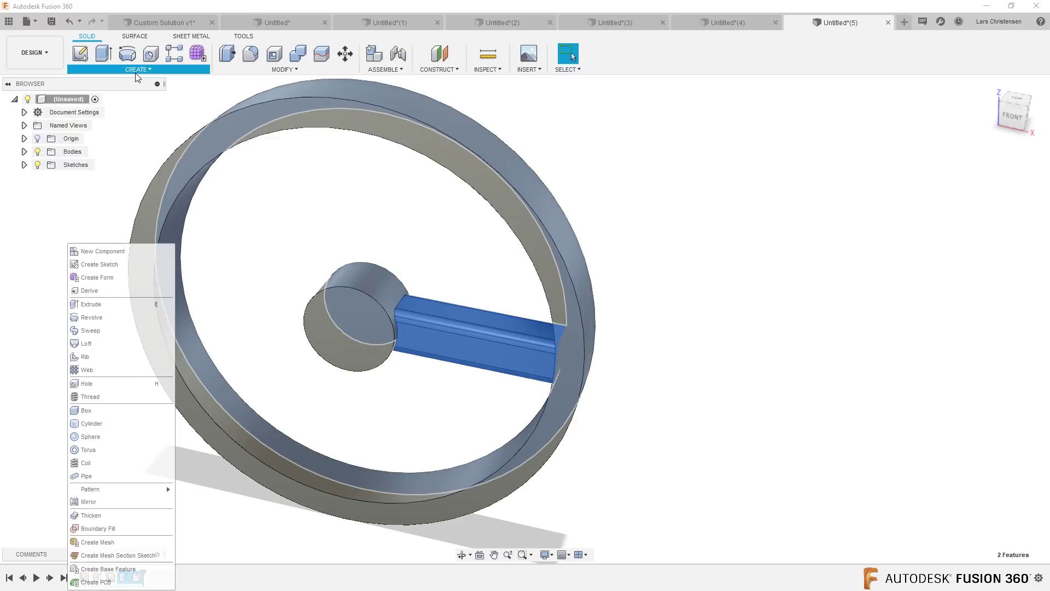
mouse_move(156, 488)
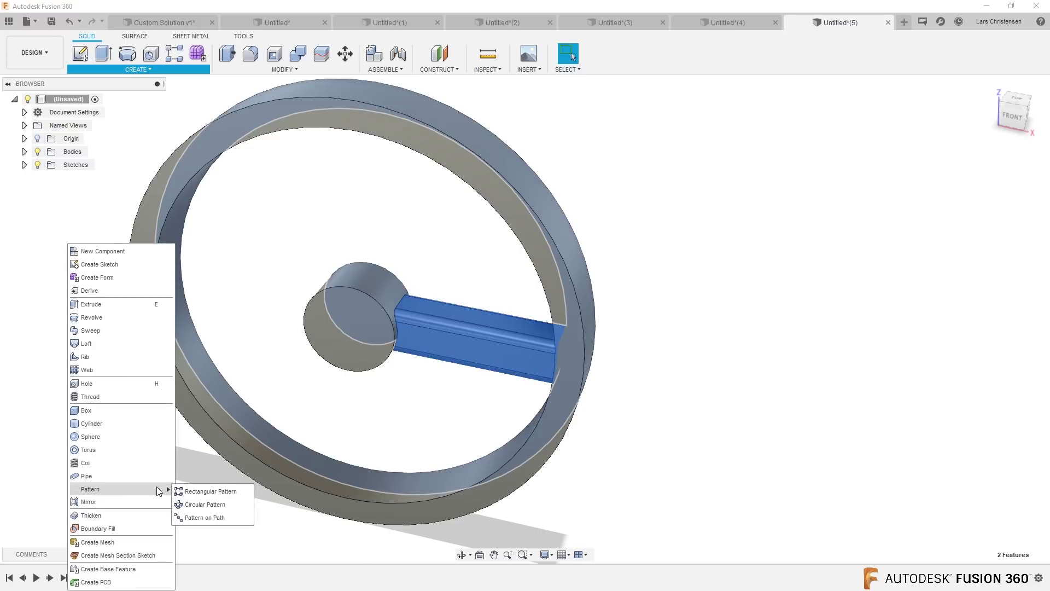
left_click(208, 499)
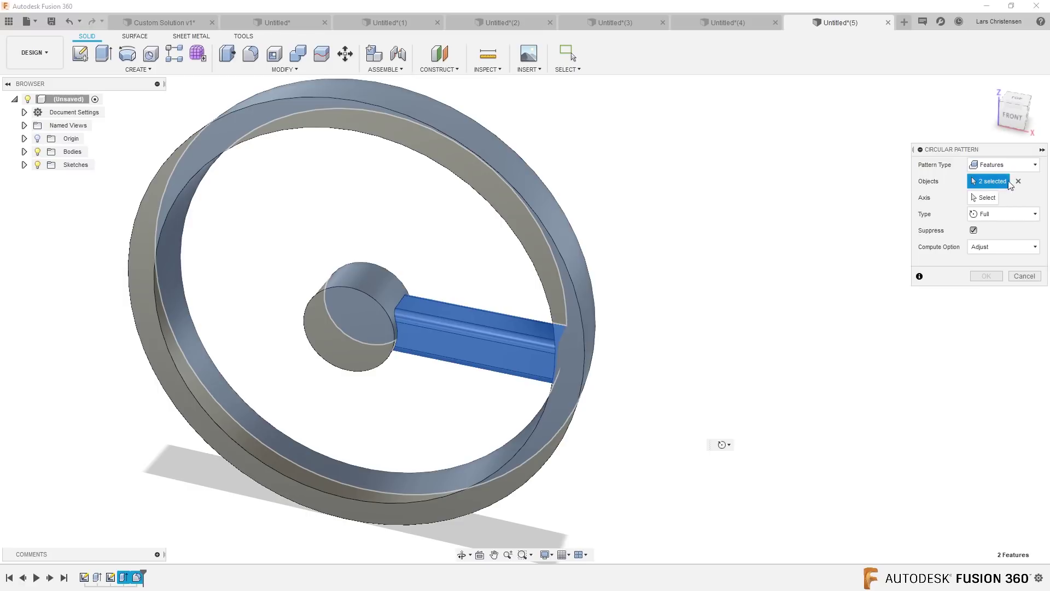
left_click(991, 198)
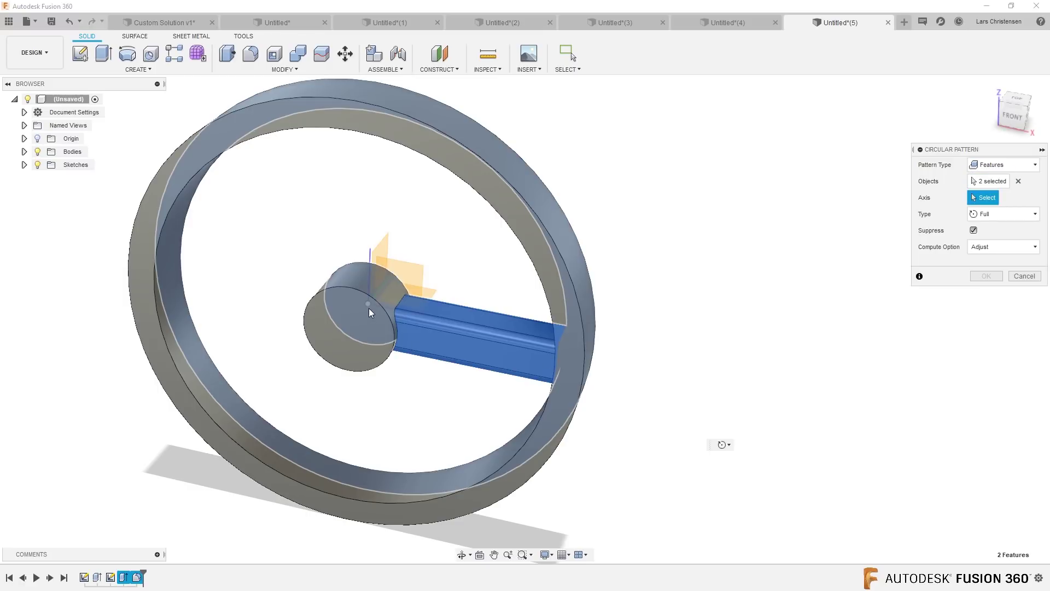
left_click(366, 279)
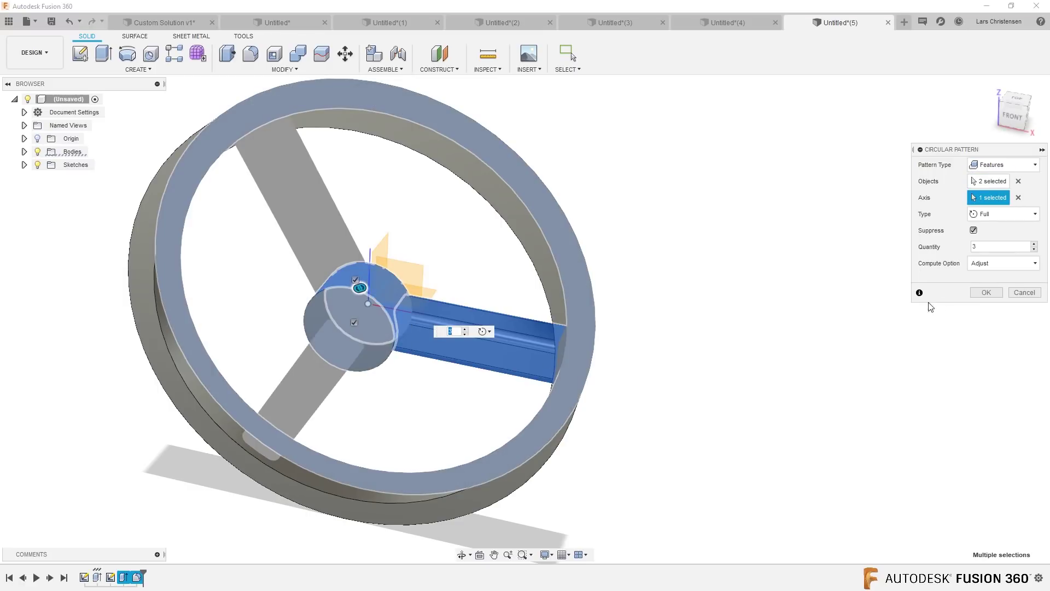
left_click(974, 294)
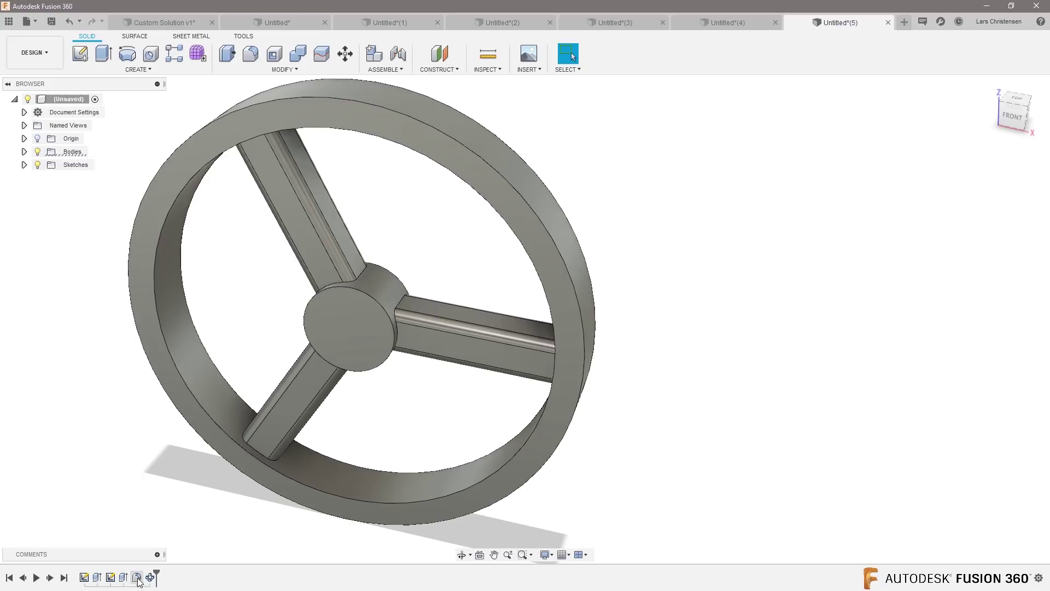
Step: Set the circular pattern's quantity parameter d13 to 8 in the model parameters and inspect the resulting wheel
left_click(282, 70)
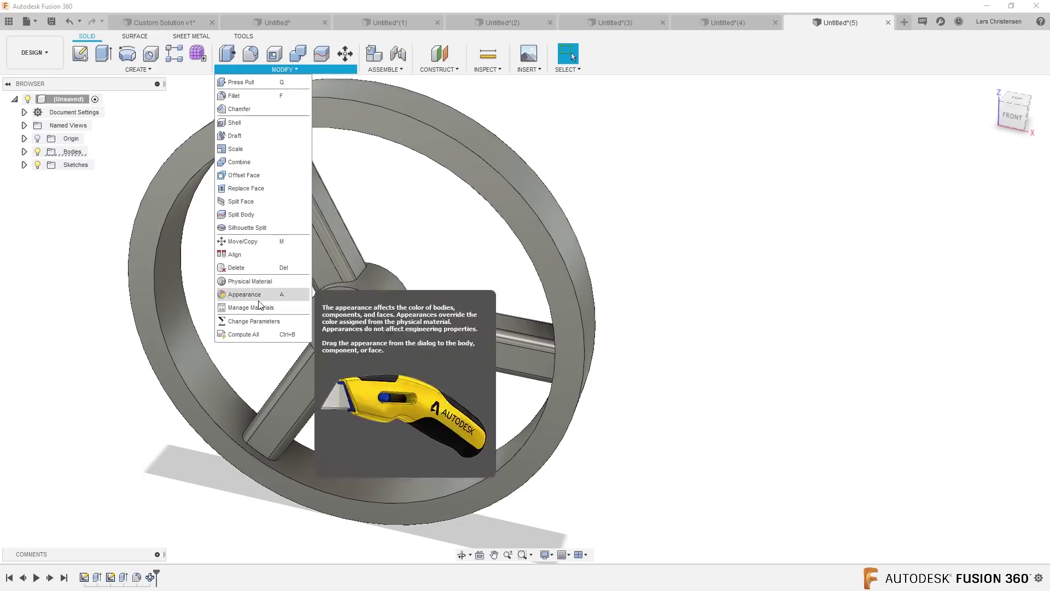
left_click(258, 319)
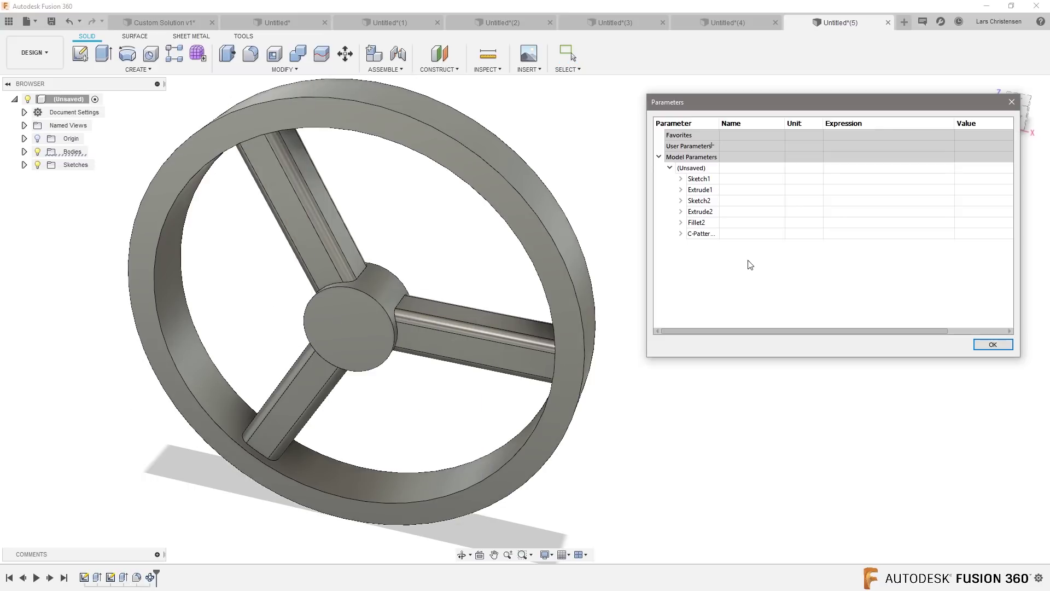
left_click(680, 234)
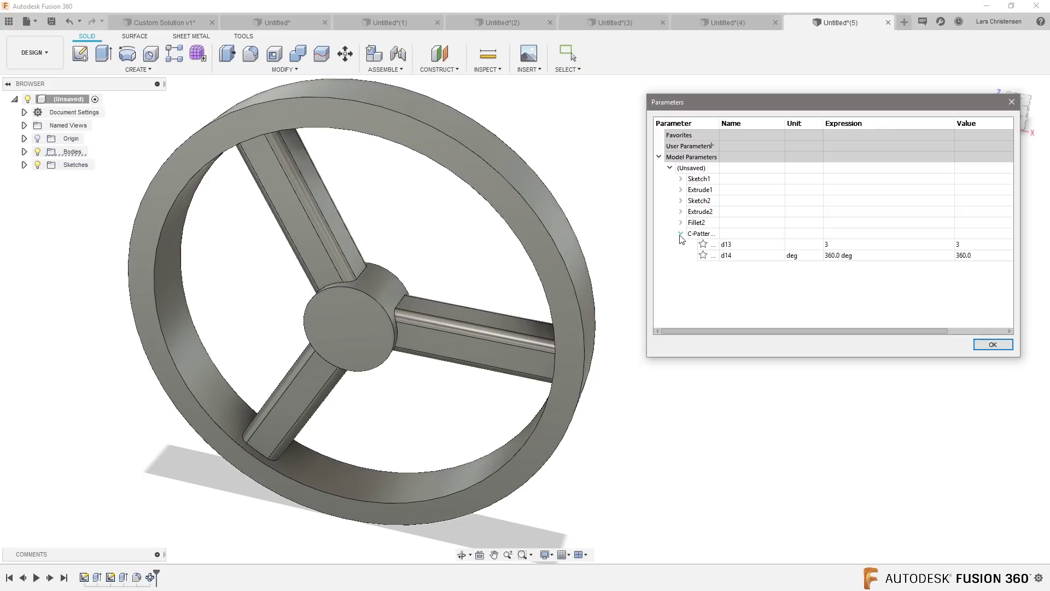
left_click(826, 245)
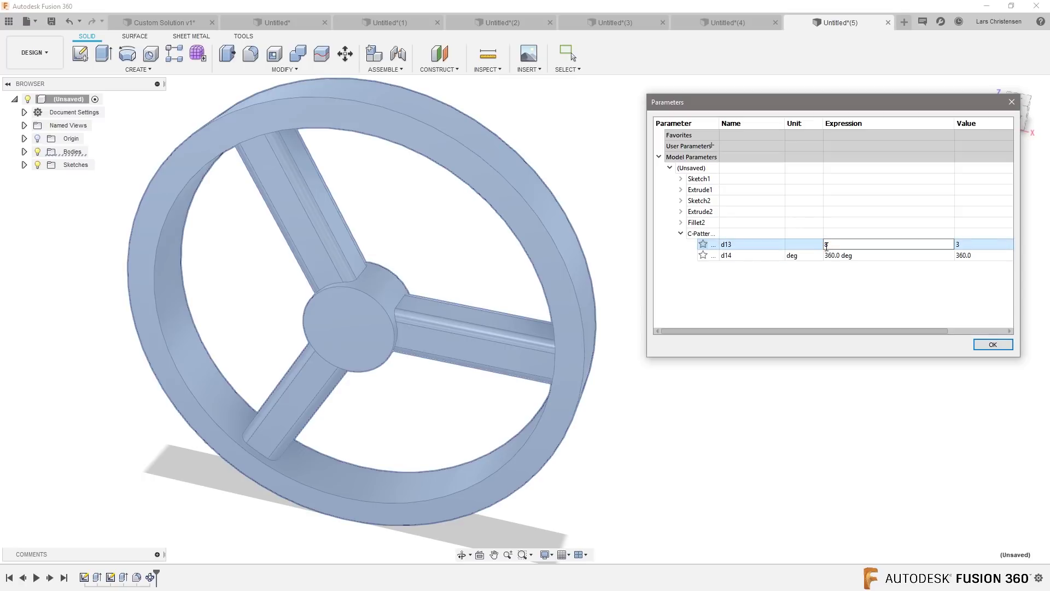
type("8")
key("Return")
left_click(993, 344)
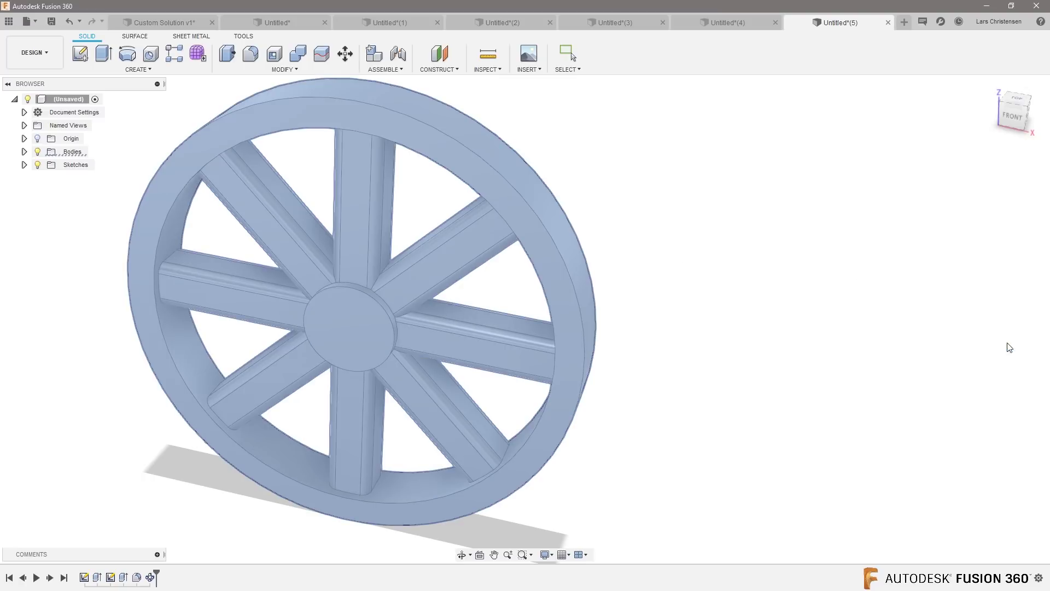
middle_click_drag(481, 422, 376, 328, "shift")
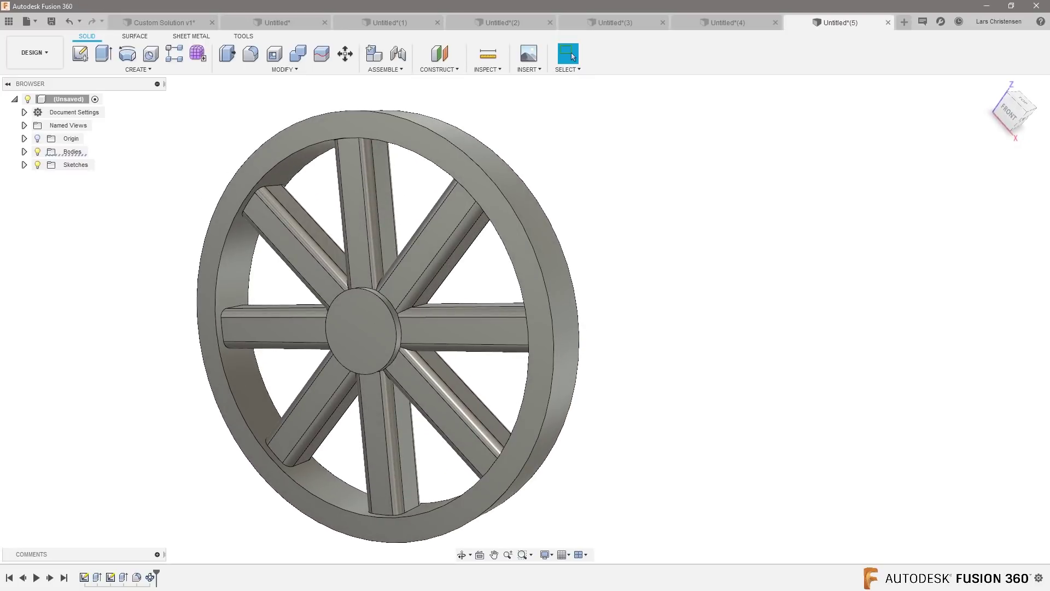